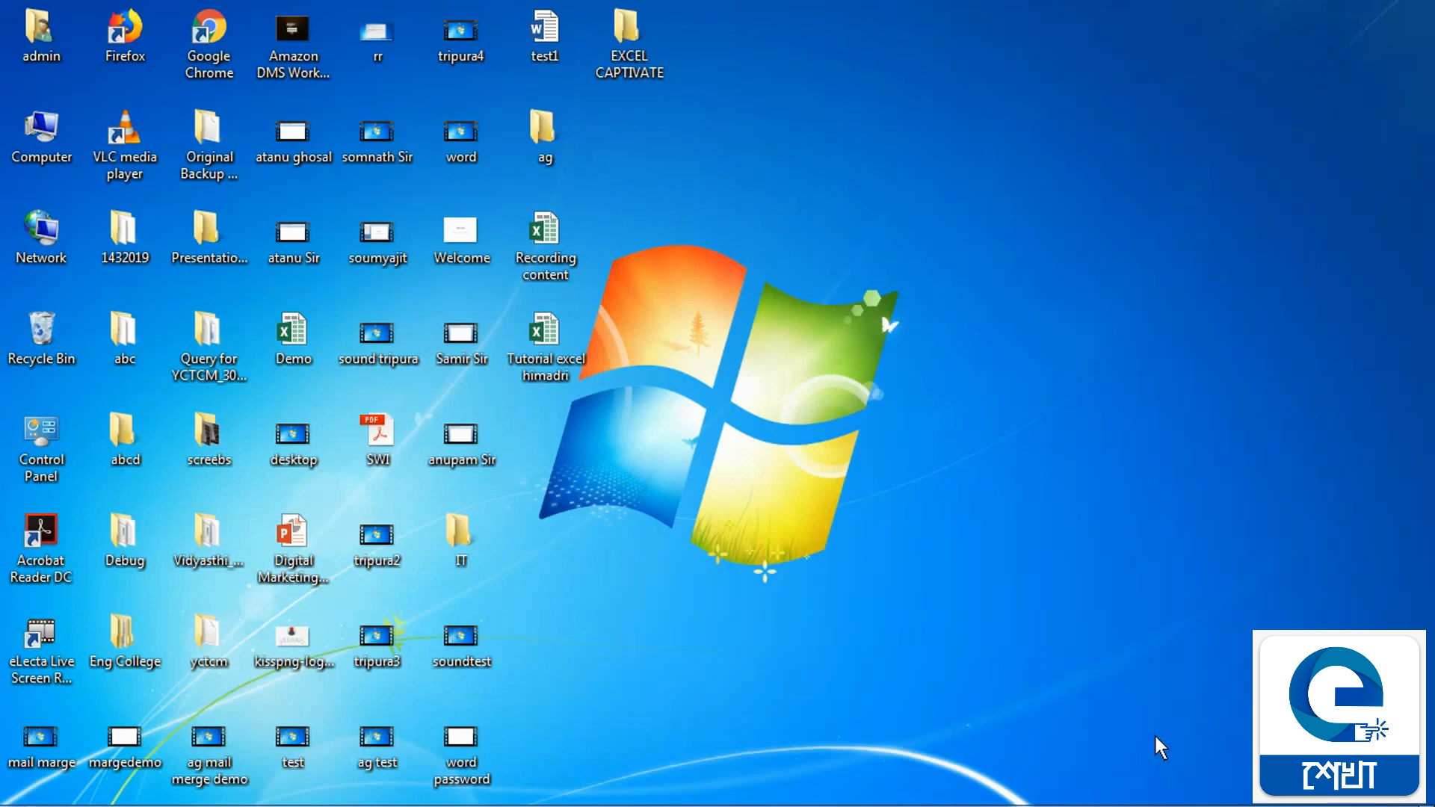
- Launch Word with the winword command and create a blank document
{"action": "mouse_move", "coordinate": [26, 796]}
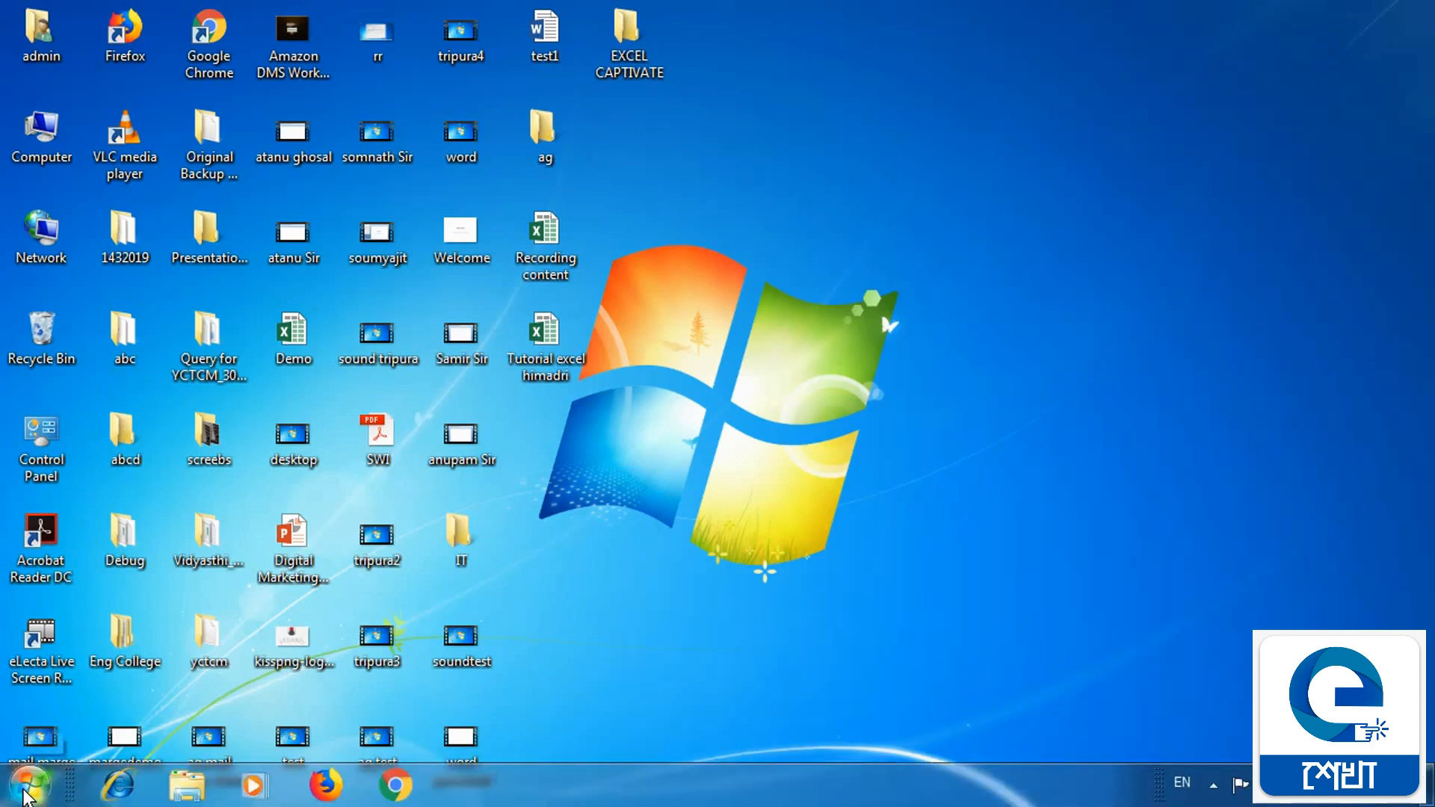
{"action": "left_click", "coordinate": [28, 791]}
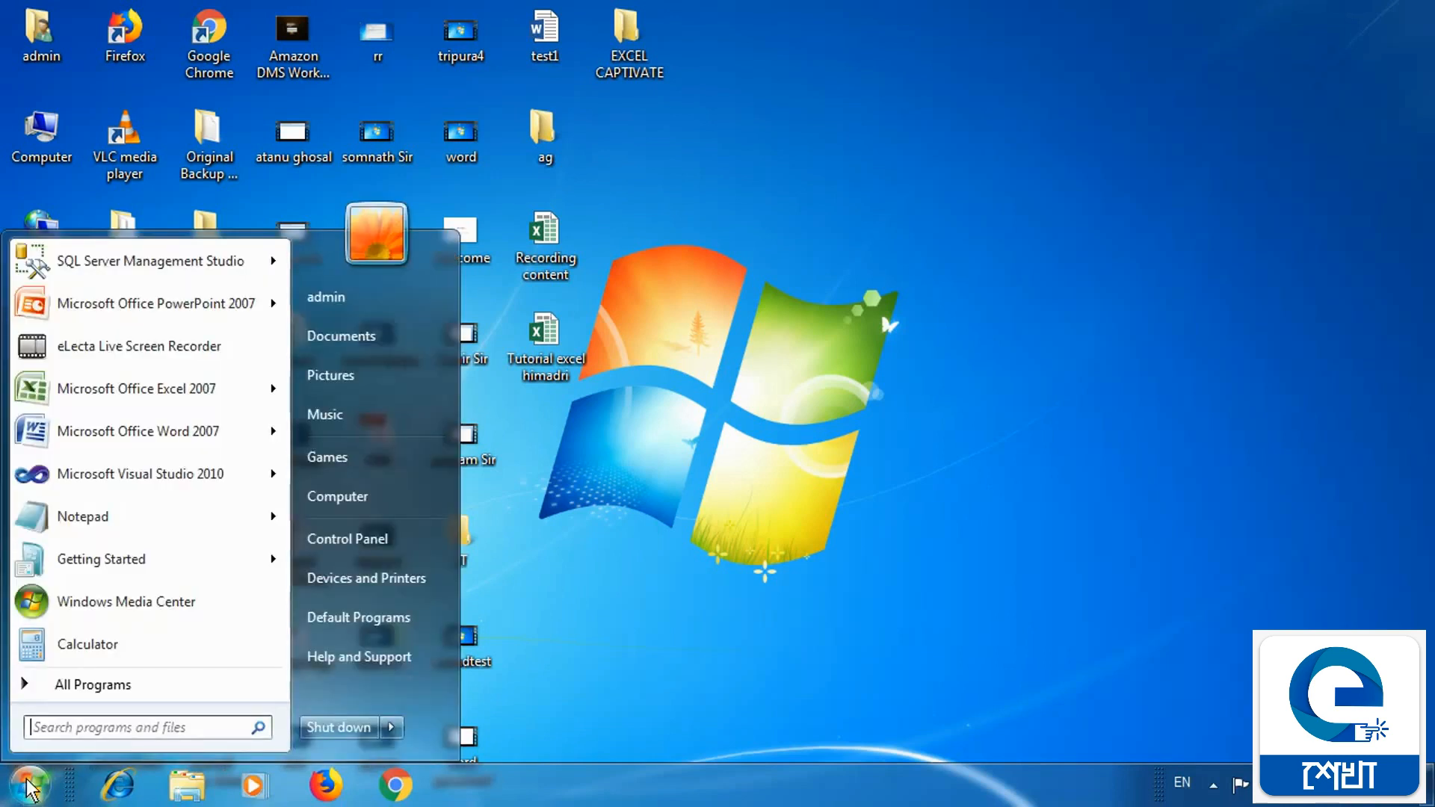
{"action": "left_click", "coordinate": [79, 729]}
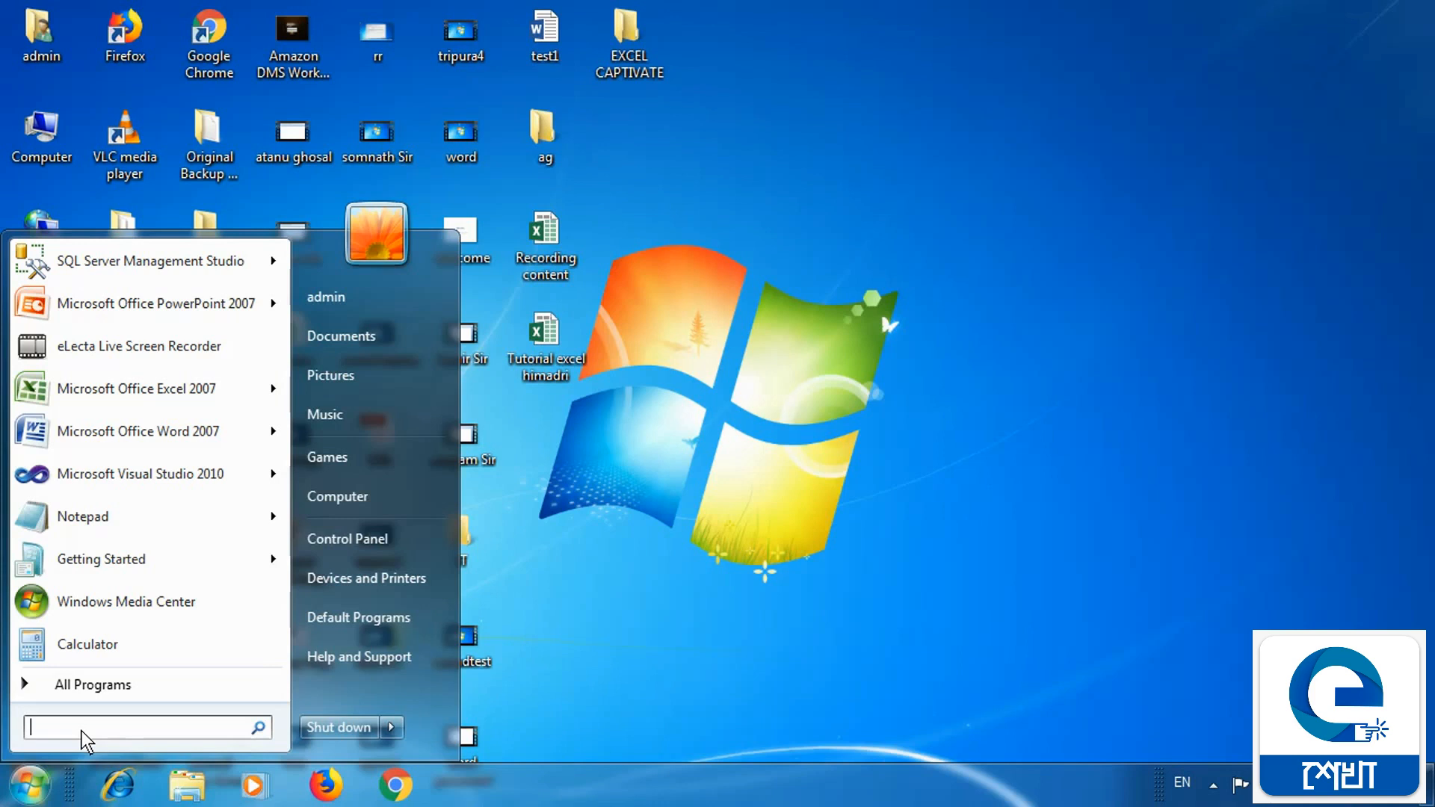
{"action": "type", "text": "winword"}
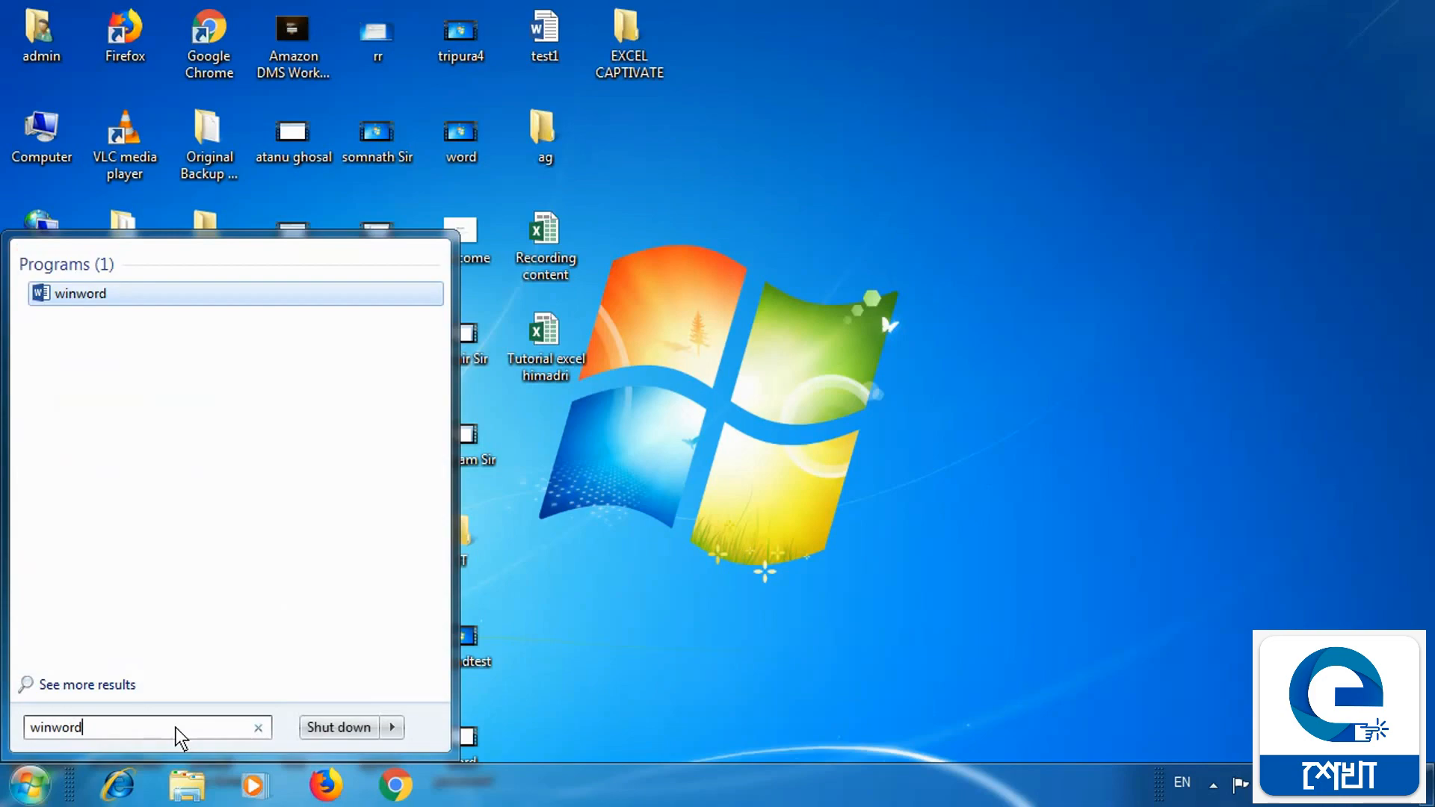
{"action": "key", "text": "Return"}
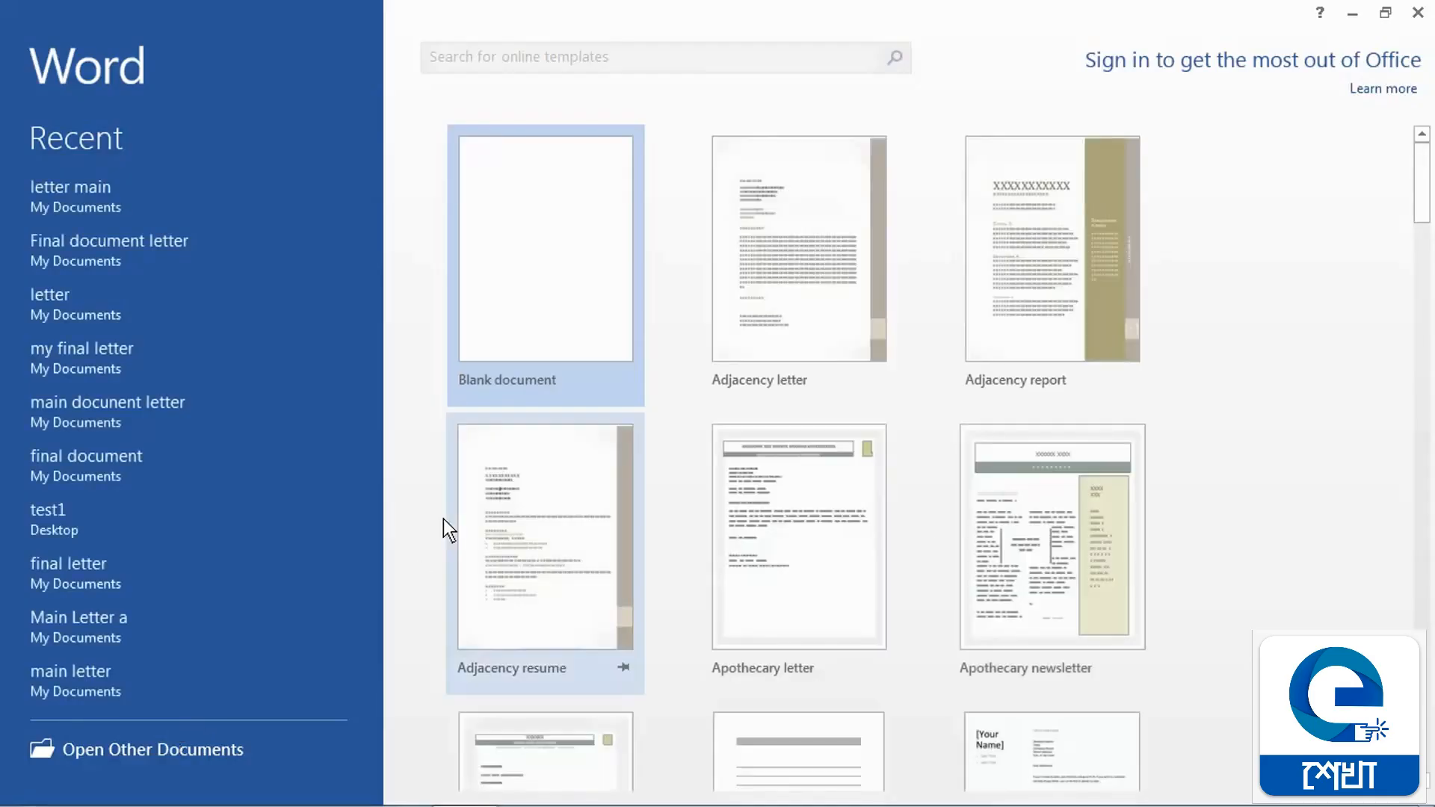
{"action": "left_click", "coordinate": [586, 291]}
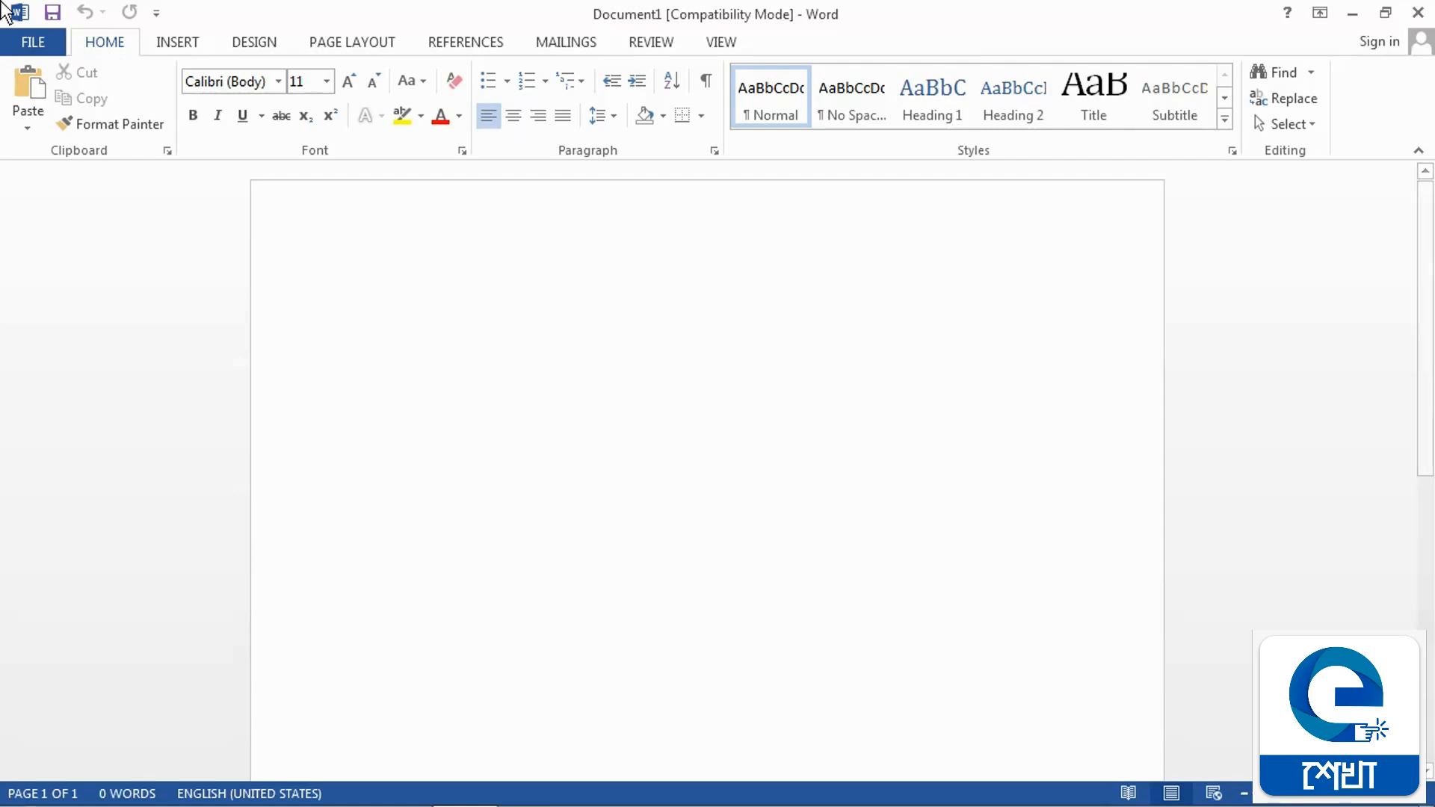
- Insert a table with 5 columns and 4 rows at the start of the document
{"action": "left_click", "coordinate": [174, 43]}
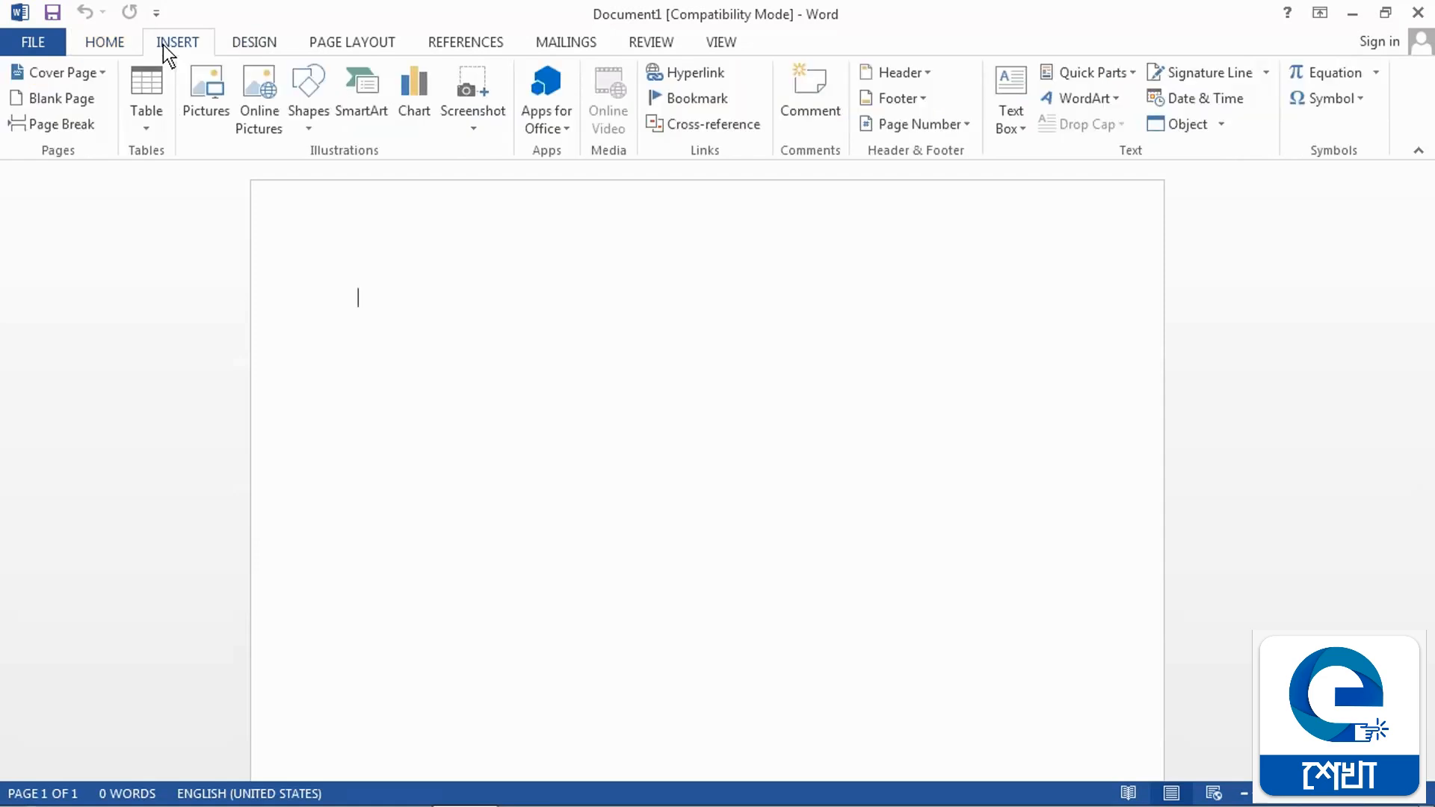
{"action": "left_click", "coordinate": [154, 127]}
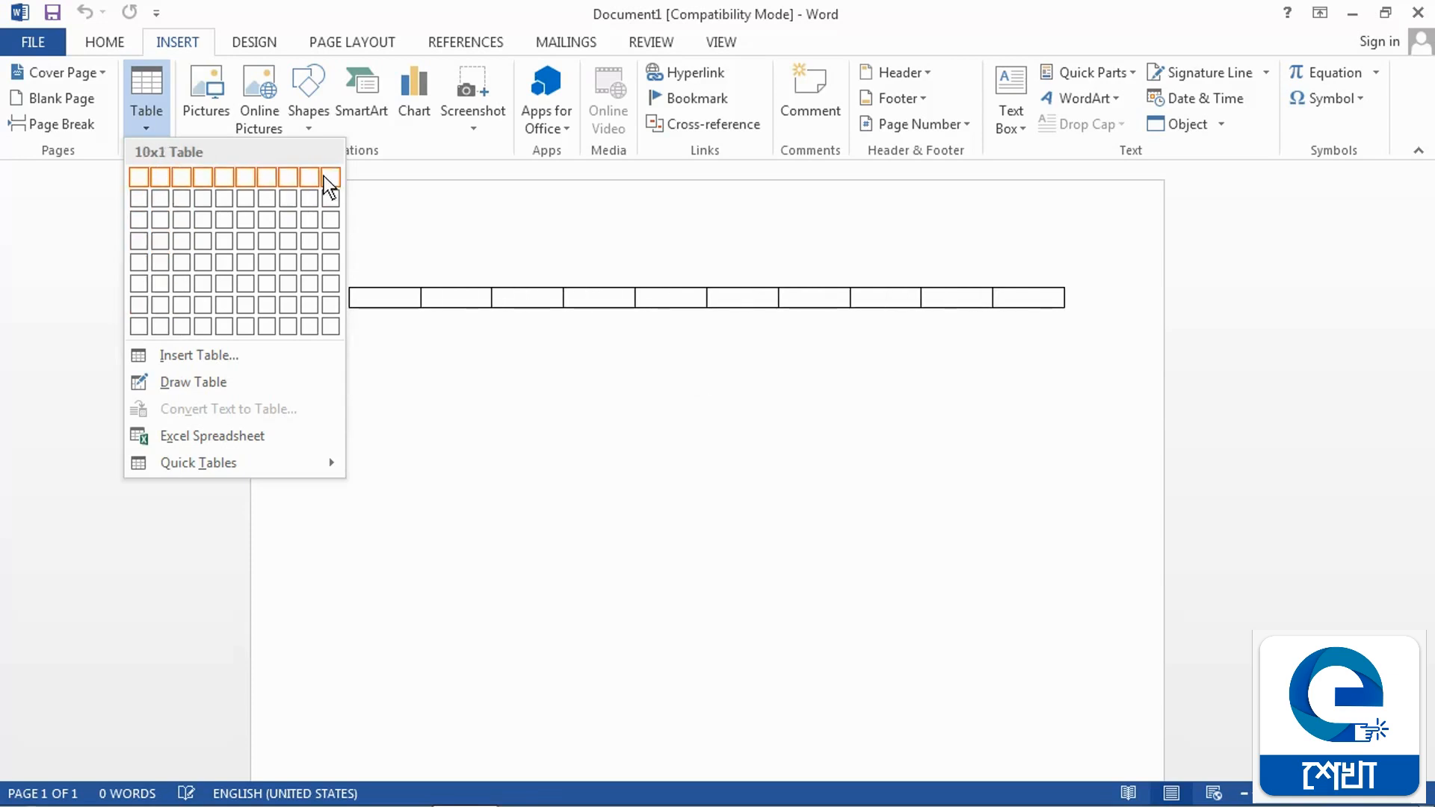
{"action": "left_click", "coordinate": [176, 352]}
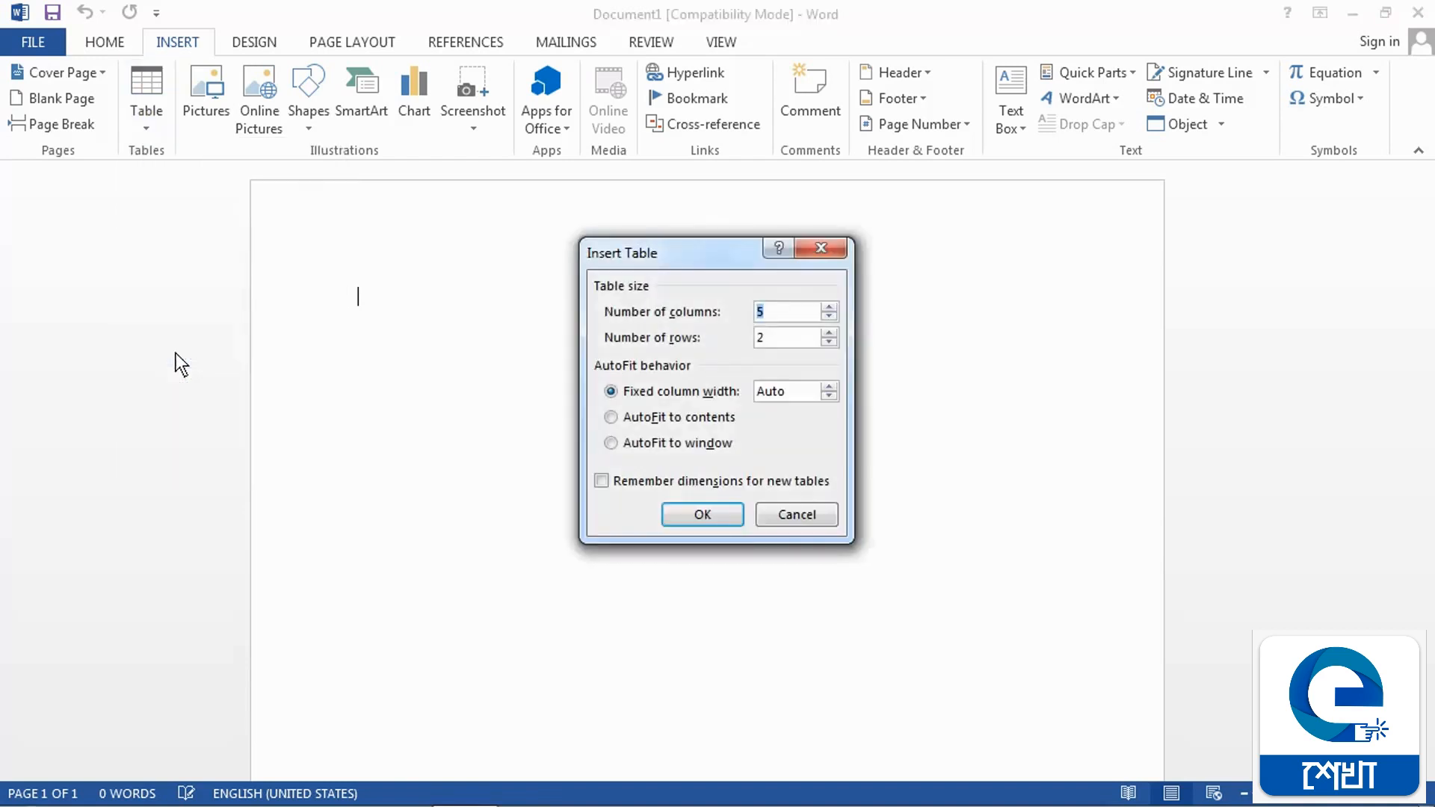
{"action": "left_click_drag", "start_coordinate": [657, 259], "coordinate": [550, 241]}
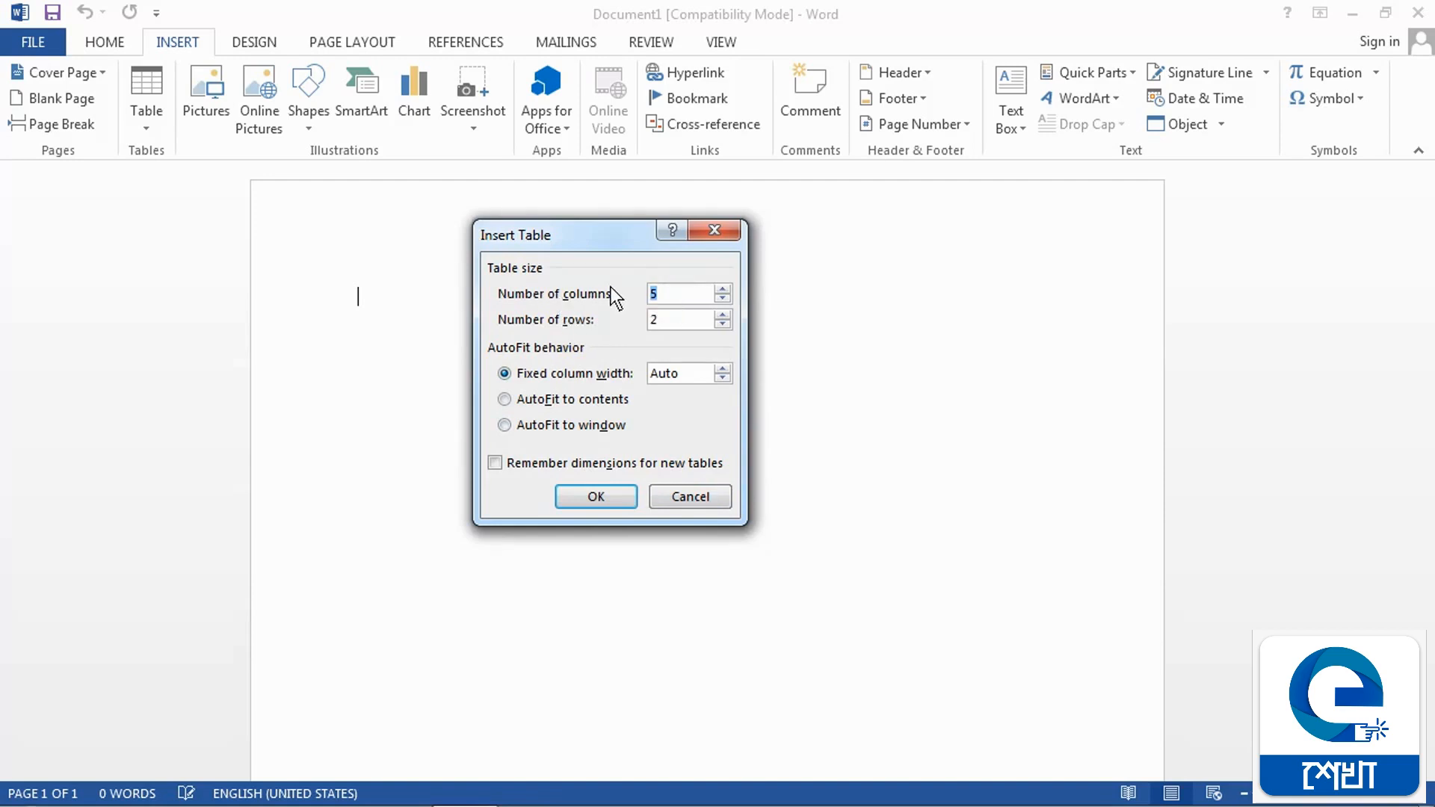
{"action": "type", "text": "5"}
{"action": "type", "text": "4"}
{"action": "left_click", "coordinate": [725, 326]}
{"action": "left_click", "coordinate": [725, 326]}
{"action": "left_click", "coordinate": [723, 315]}
{"action": "left_click", "coordinate": [594, 499]}
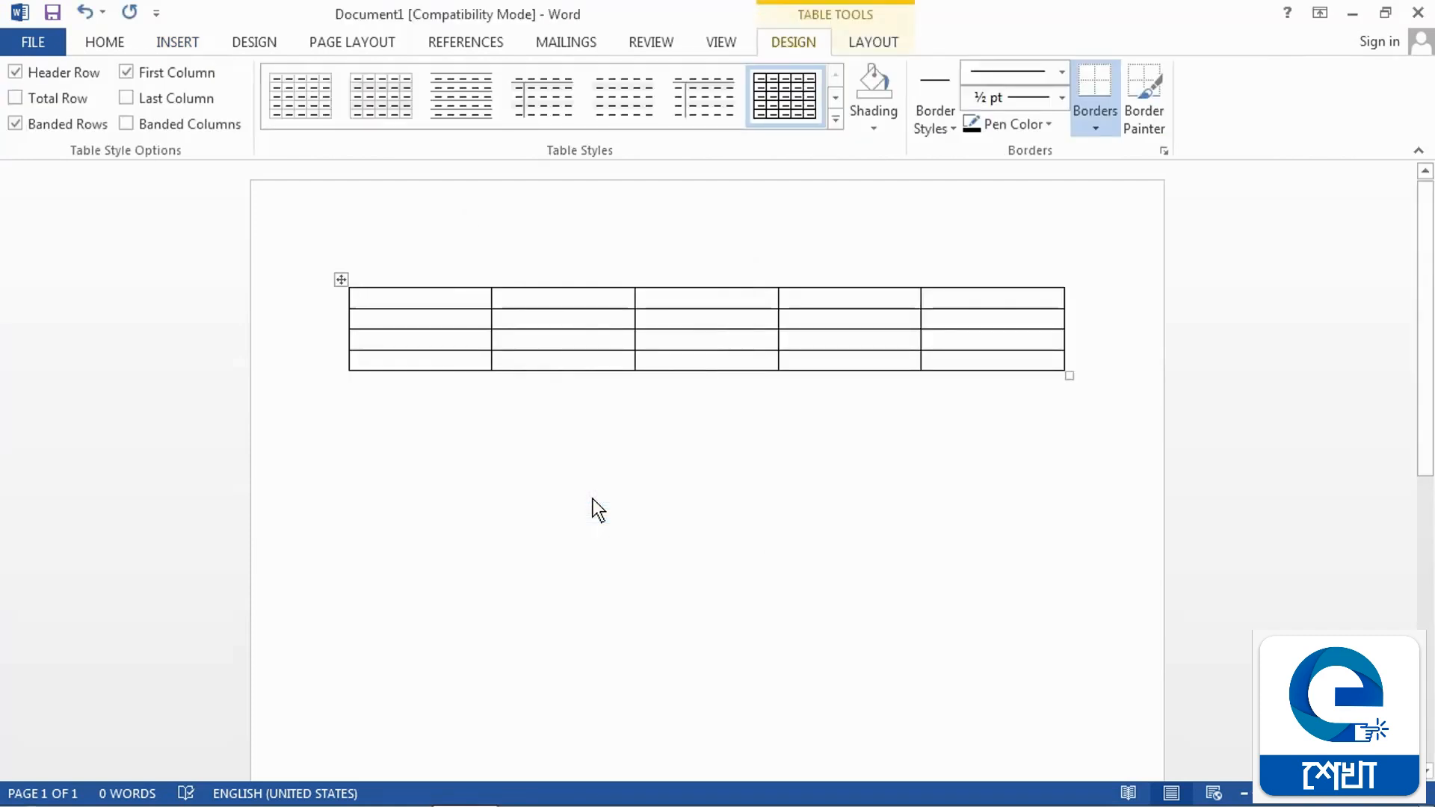
- Select each of the table's five columns in turn, from the first to the last
{"action": "scroll", "coordinate": [594, 496], "scroll_direction": "up", "scroll_amount": 5}
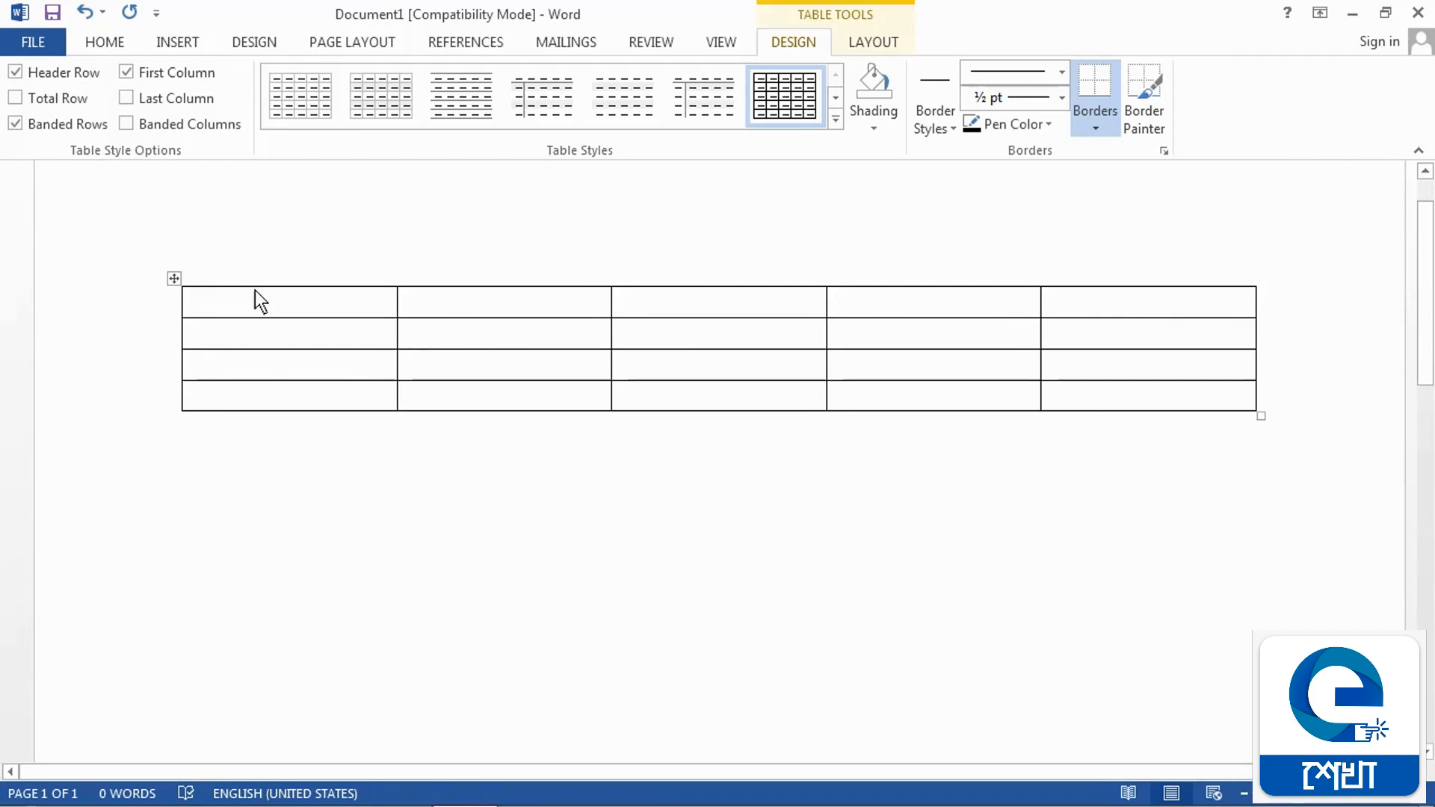
{"action": "left_click", "coordinate": [255, 267]}
{"action": "left_click", "coordinate": [457, 267]}
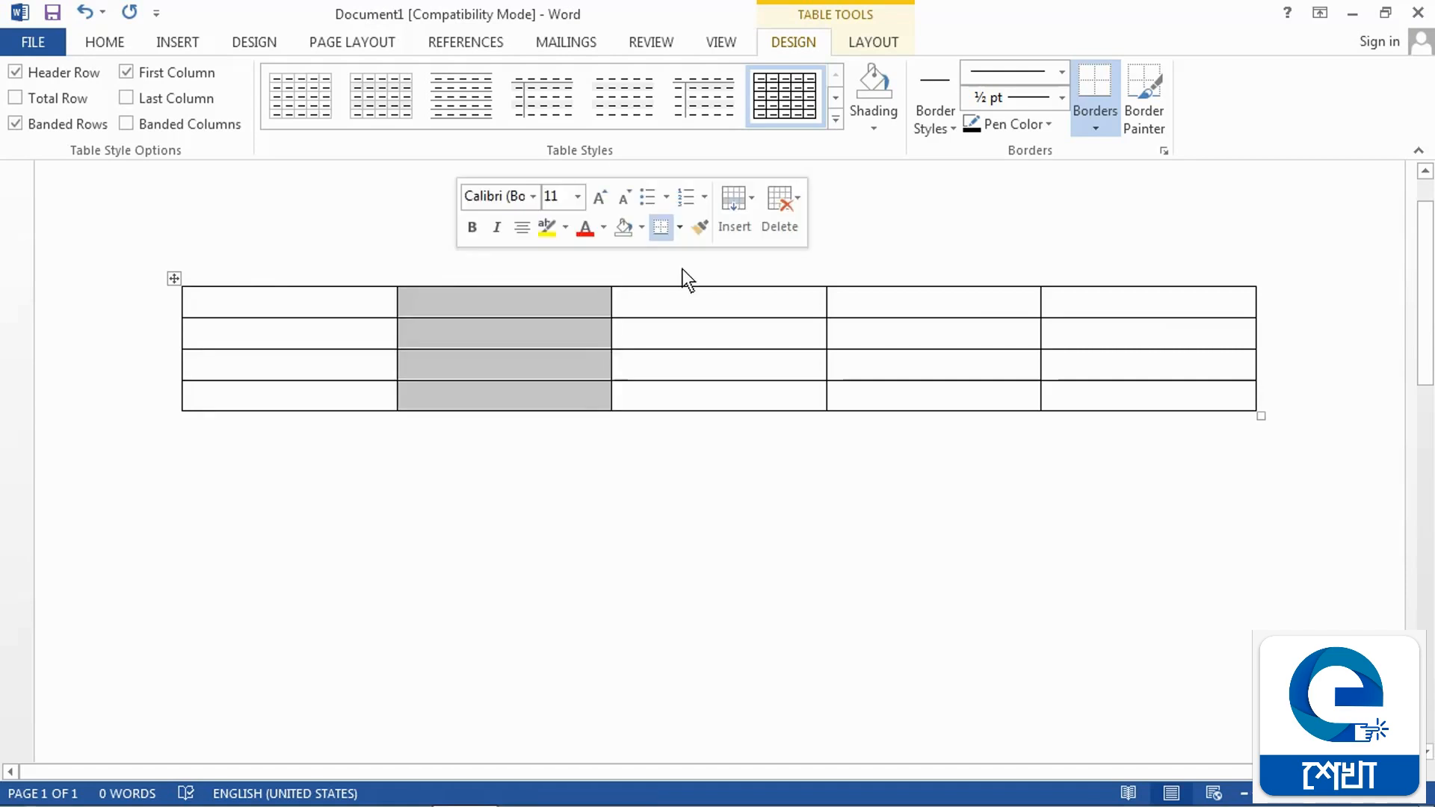
{"action": "left_click", "coordinate": [672, 269]}
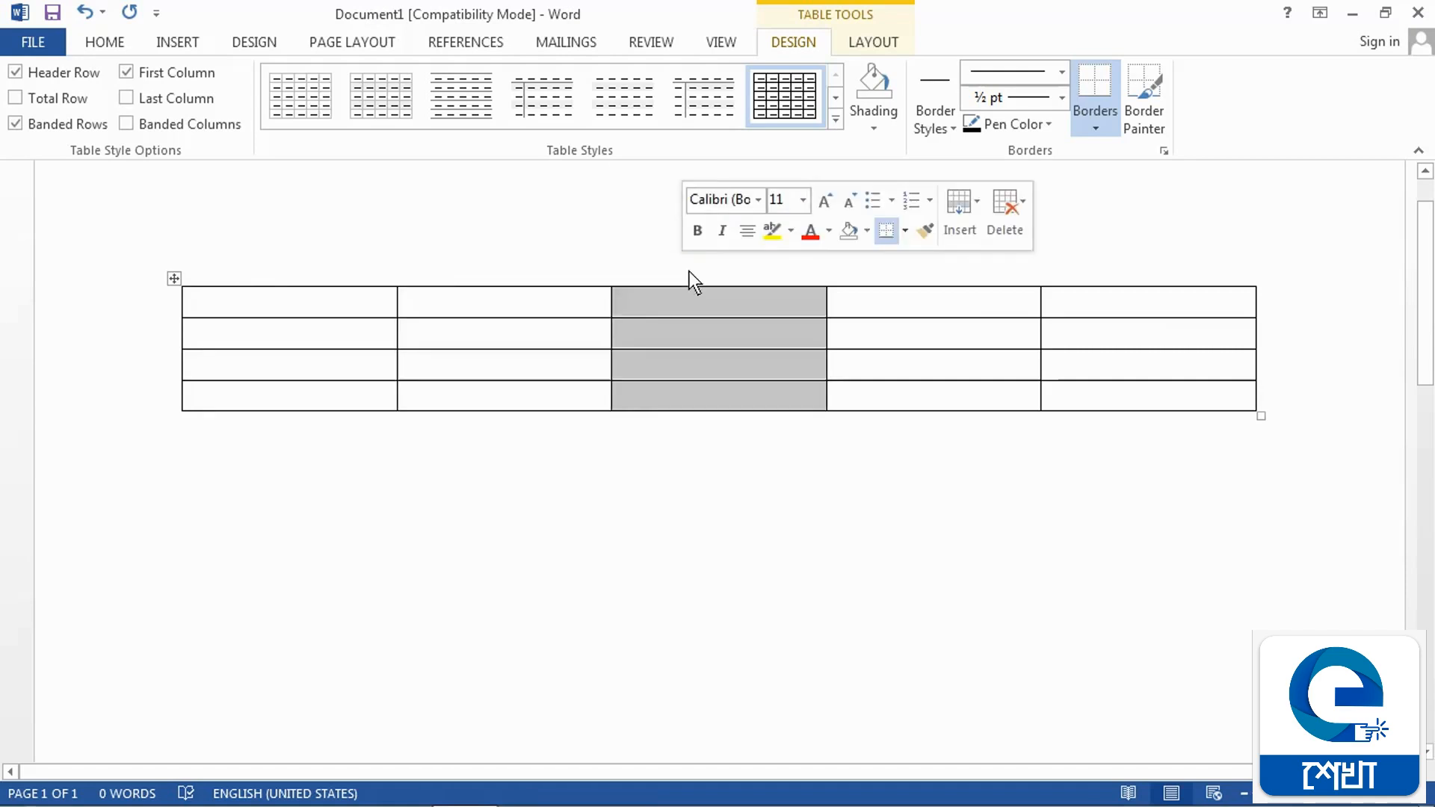
{"action": "left_click", "coordinate": [876, 277]}
{"action": "left_click", "coordinate": [1114, 275]}
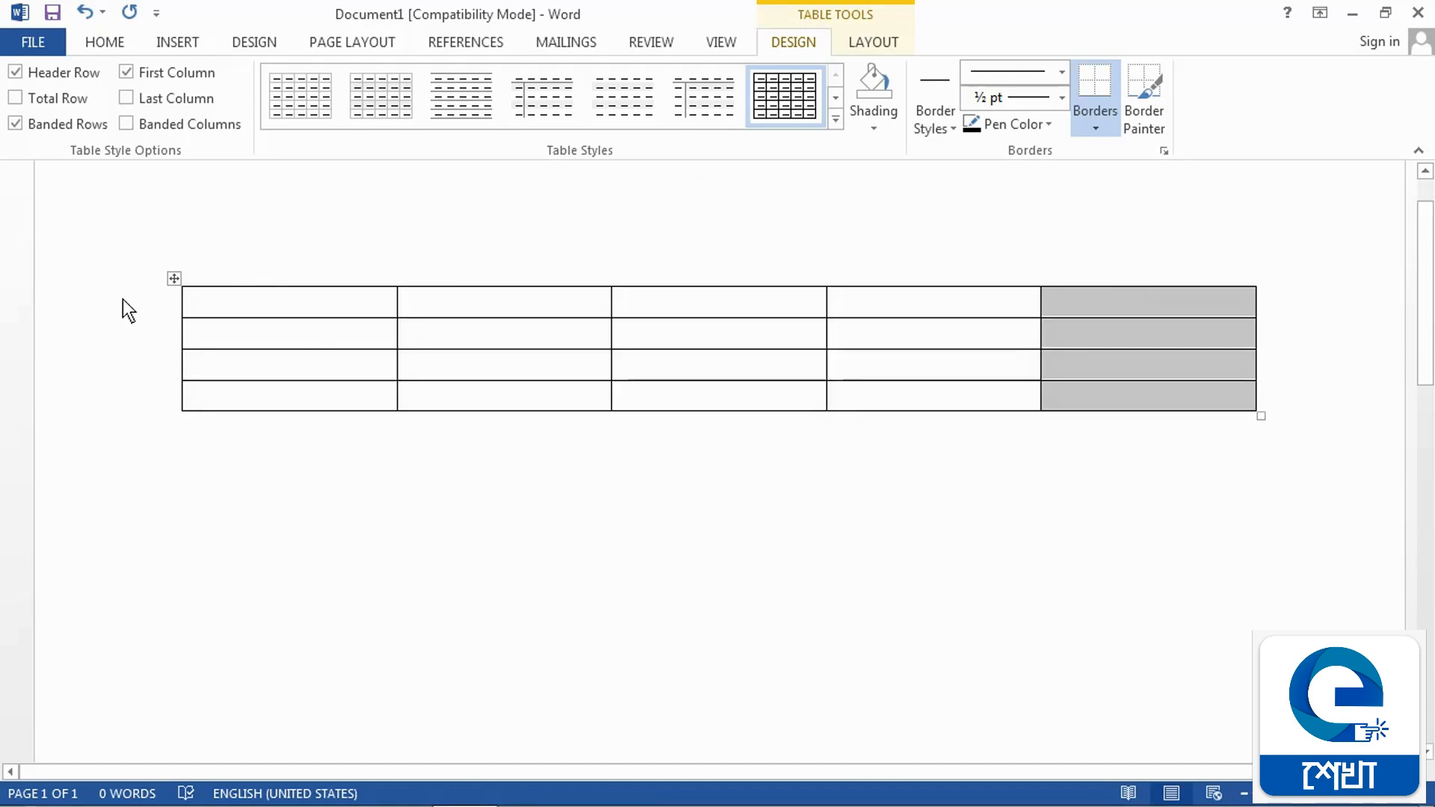
- Select the table's first cell and entire first row, as well as single cells in the third and second rows
{"action": "left_click", "coordinate": [191, 309]}
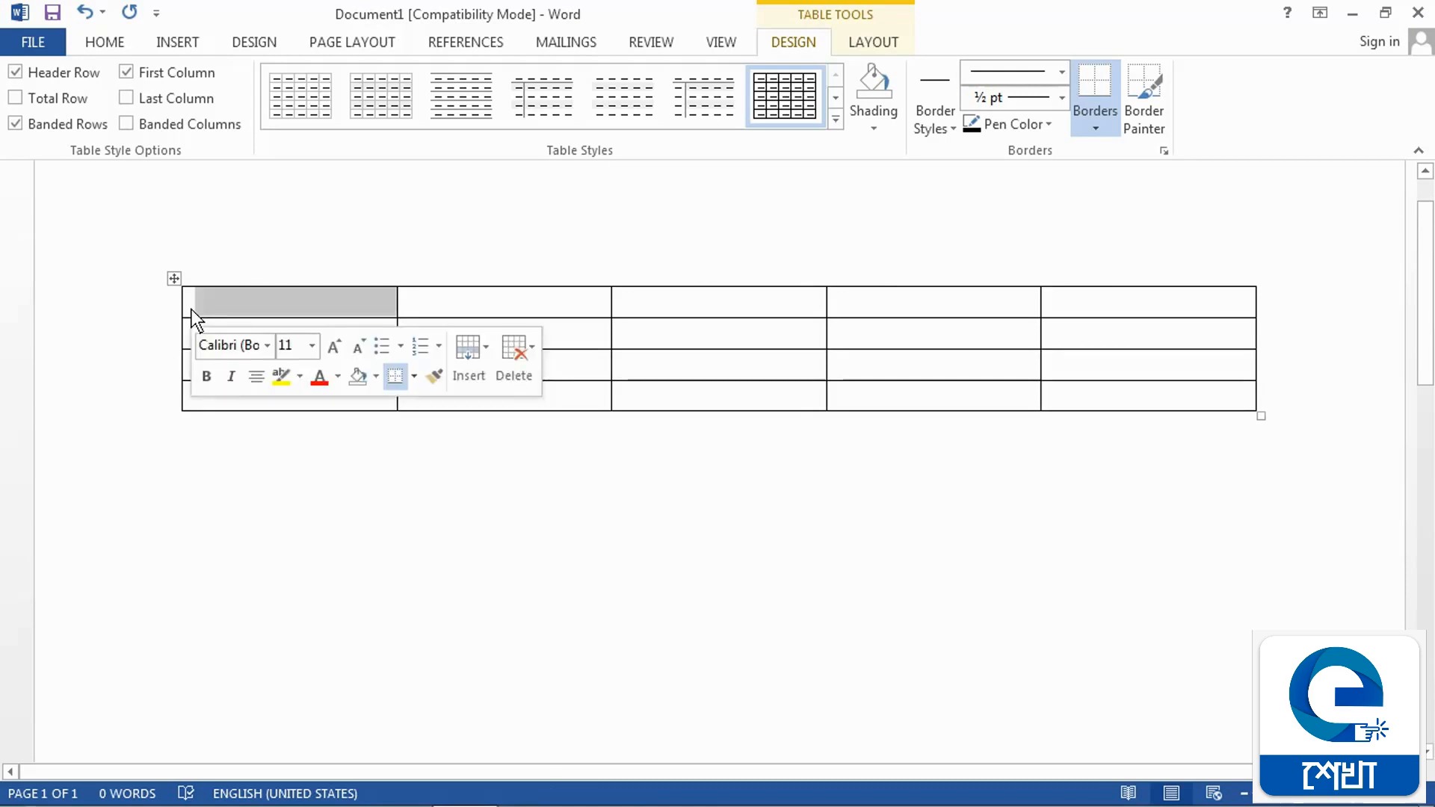
{"action": "double_click", "coordinate": [191, 309]}
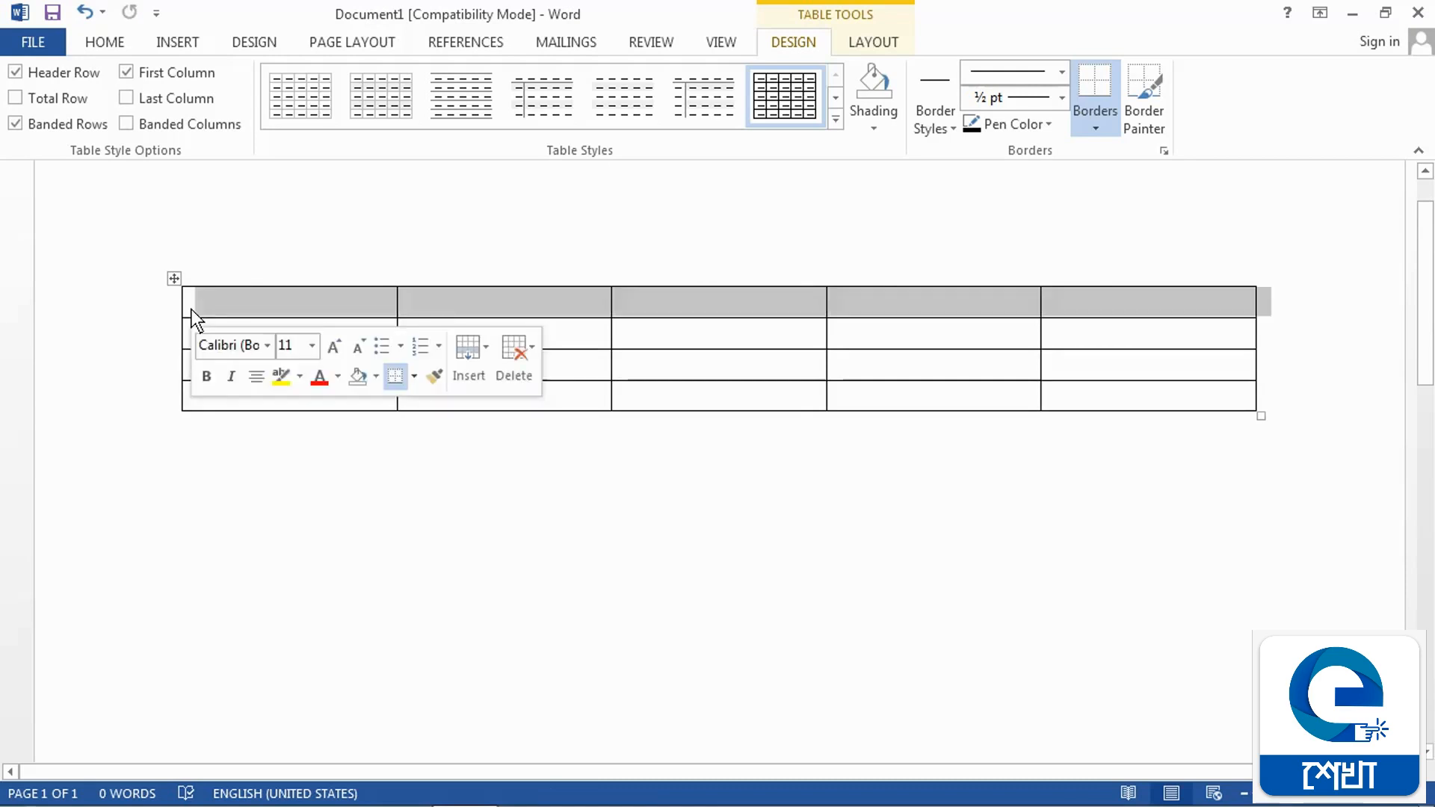
{"action": "left_click", "coordinate": [204, 444]}
{"action": "triple_click", "coordinate": [189, 368]}
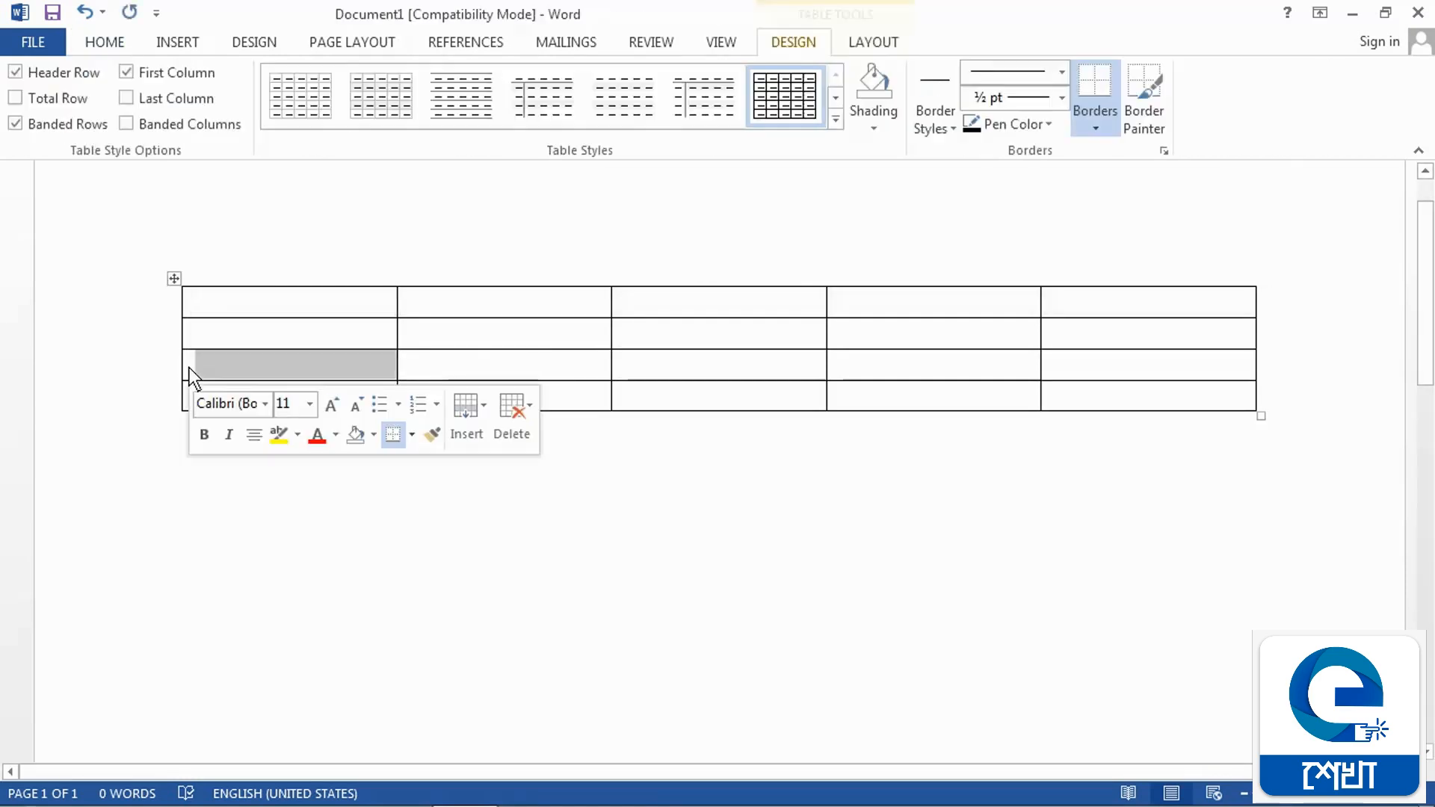
{"action": "left_click", "coordinate": [351, 470]}
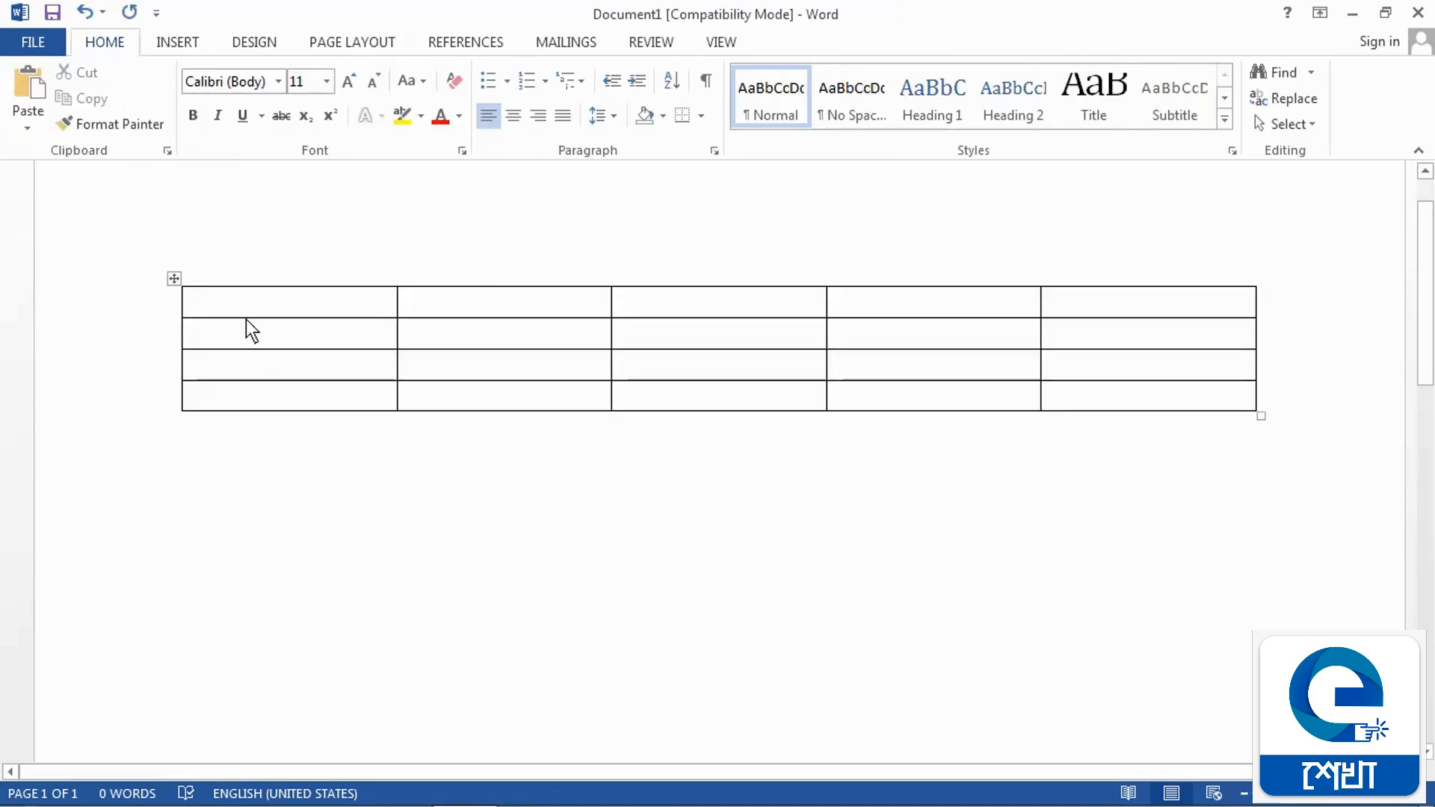
{"action": "left_click", "coordinate": [422, 340]}
{"action": "left_click_drag", "start_coordinate": [415, 334], "coordinate": [587, 340]}
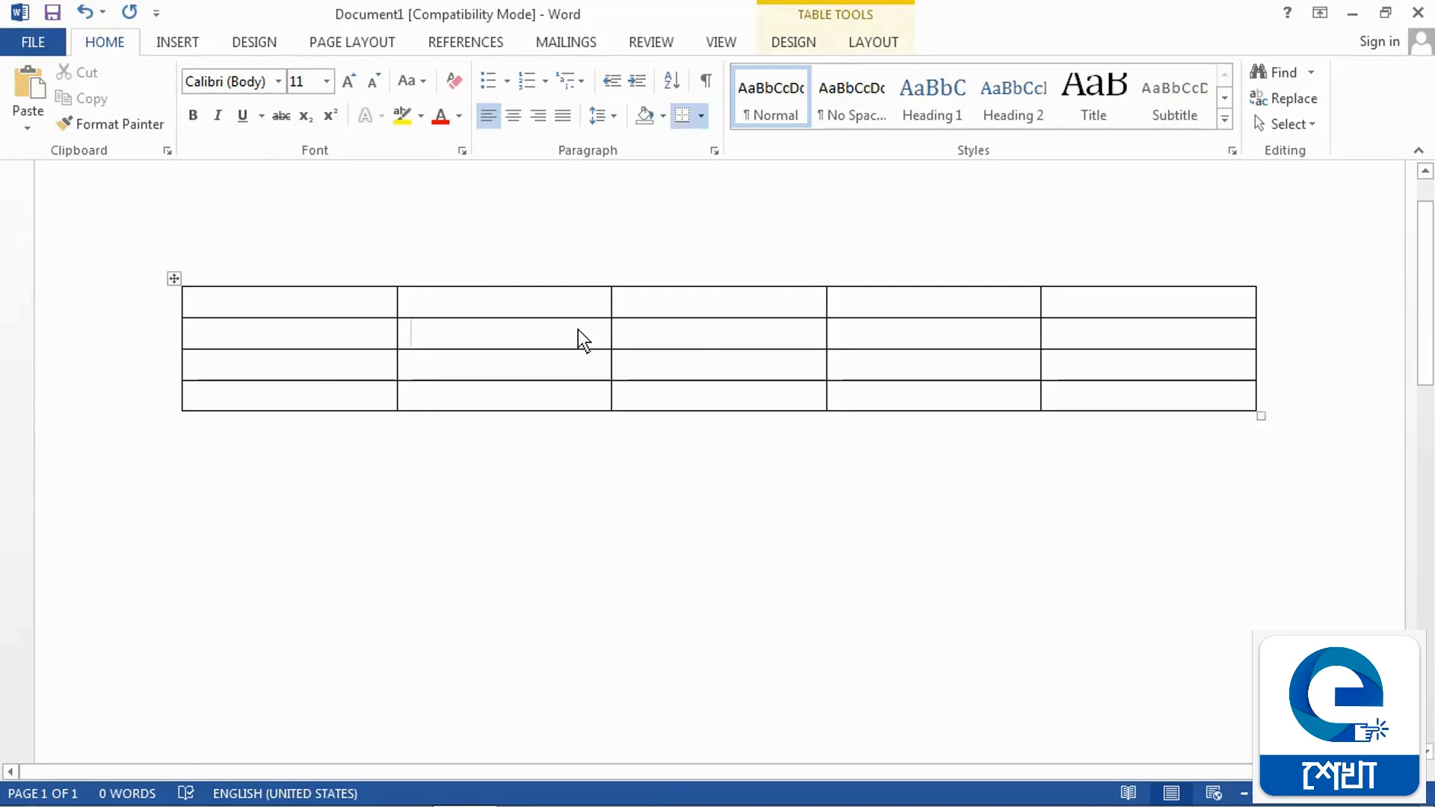
- Enter NAME and ROLL NO in capitals as the first two headings in the table's first row
{"action": "left_click", "coordinate": [231, 303]}
{"action": "type", "text": "name"}
{"action": "key", "text": "BackSpace"}
{"action": "key", "text": "BackSpace"}
{"action": "key", "text": "BackSpace"}
{"action": "key", "text": "BackSpace"}
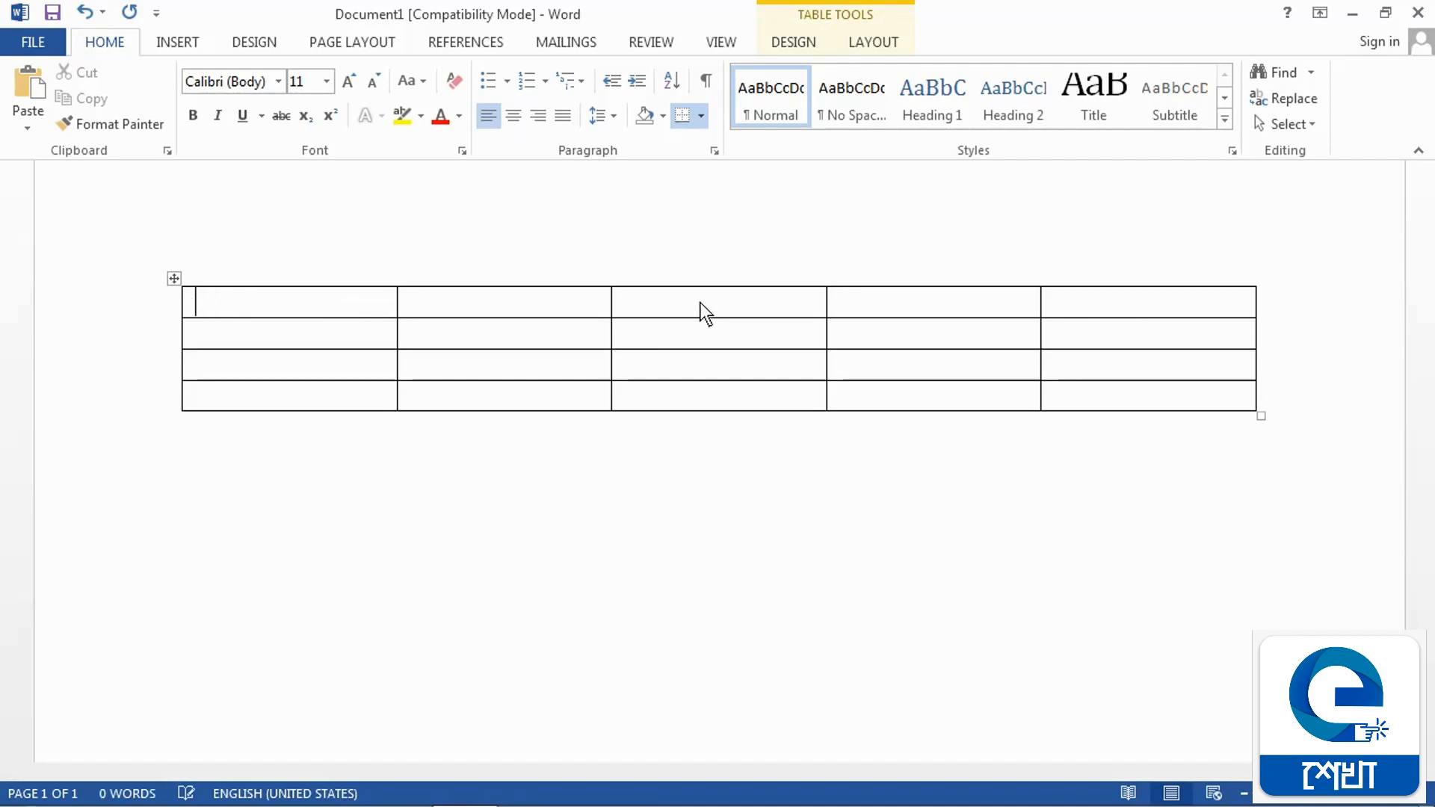
{"action": "type", "text": "NAME"}
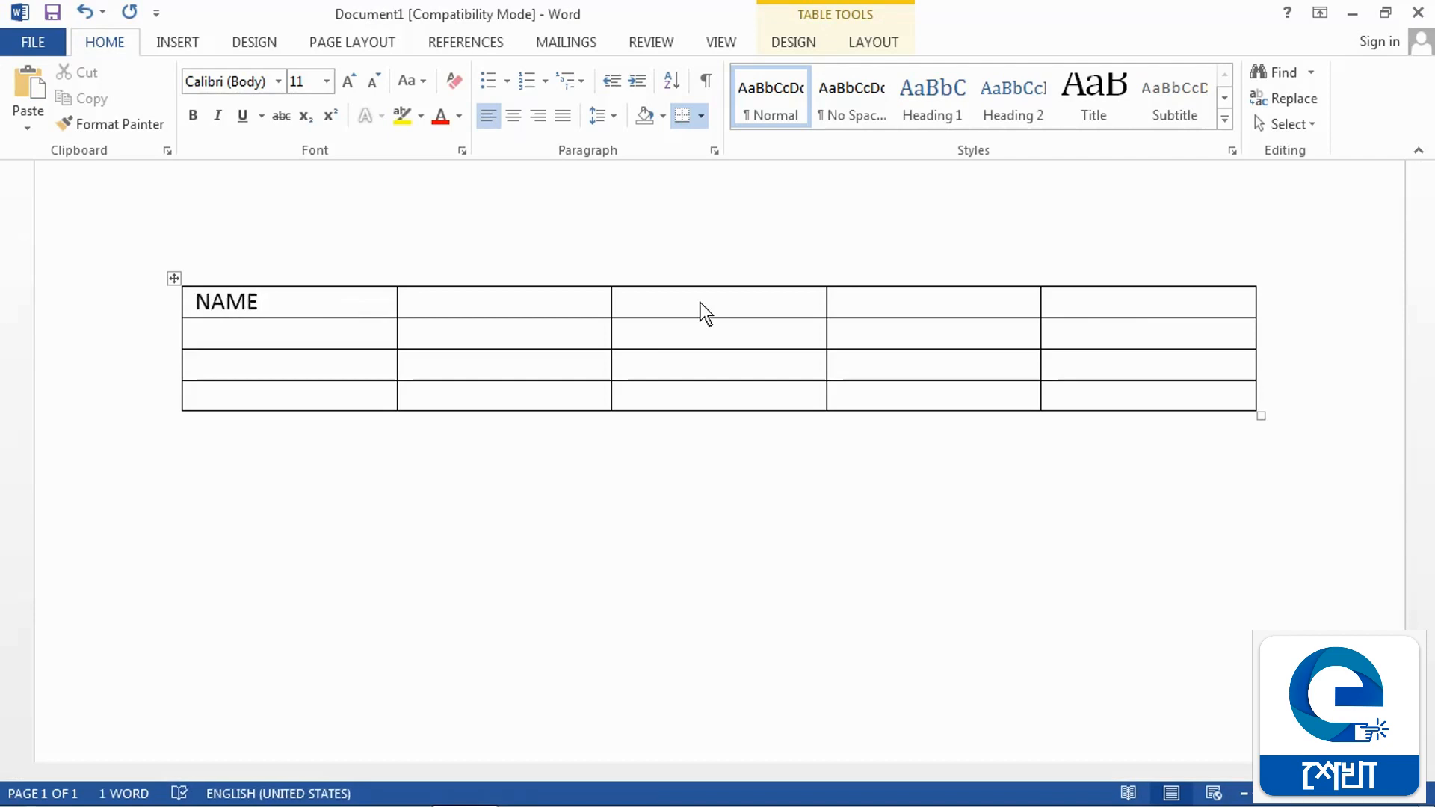
{"action": "key", "text": "Tab"}
{"action": "type", "text": "ROLL"}
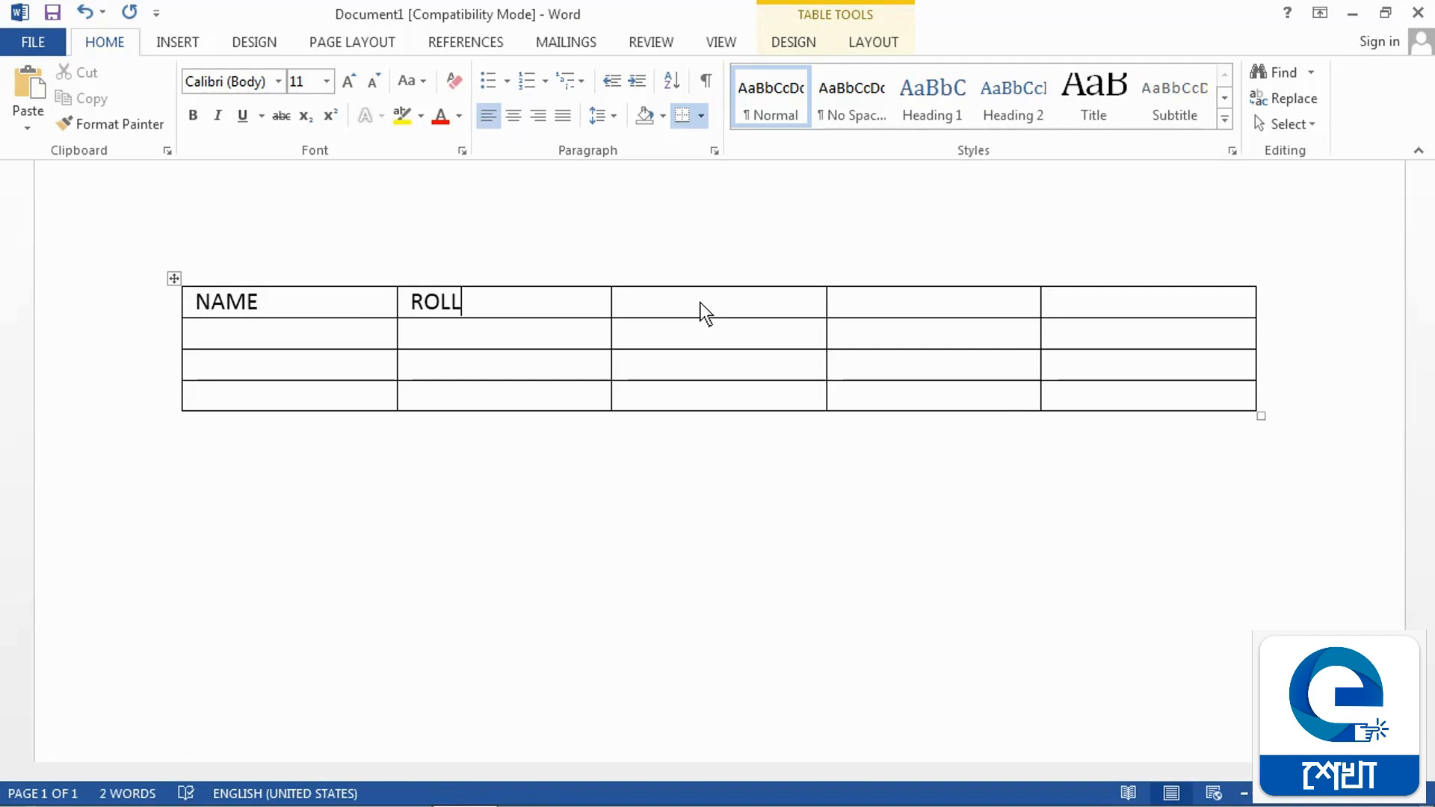
{"action": "type", "text": " NO"}
{"action": "key", "text": "Tab"}
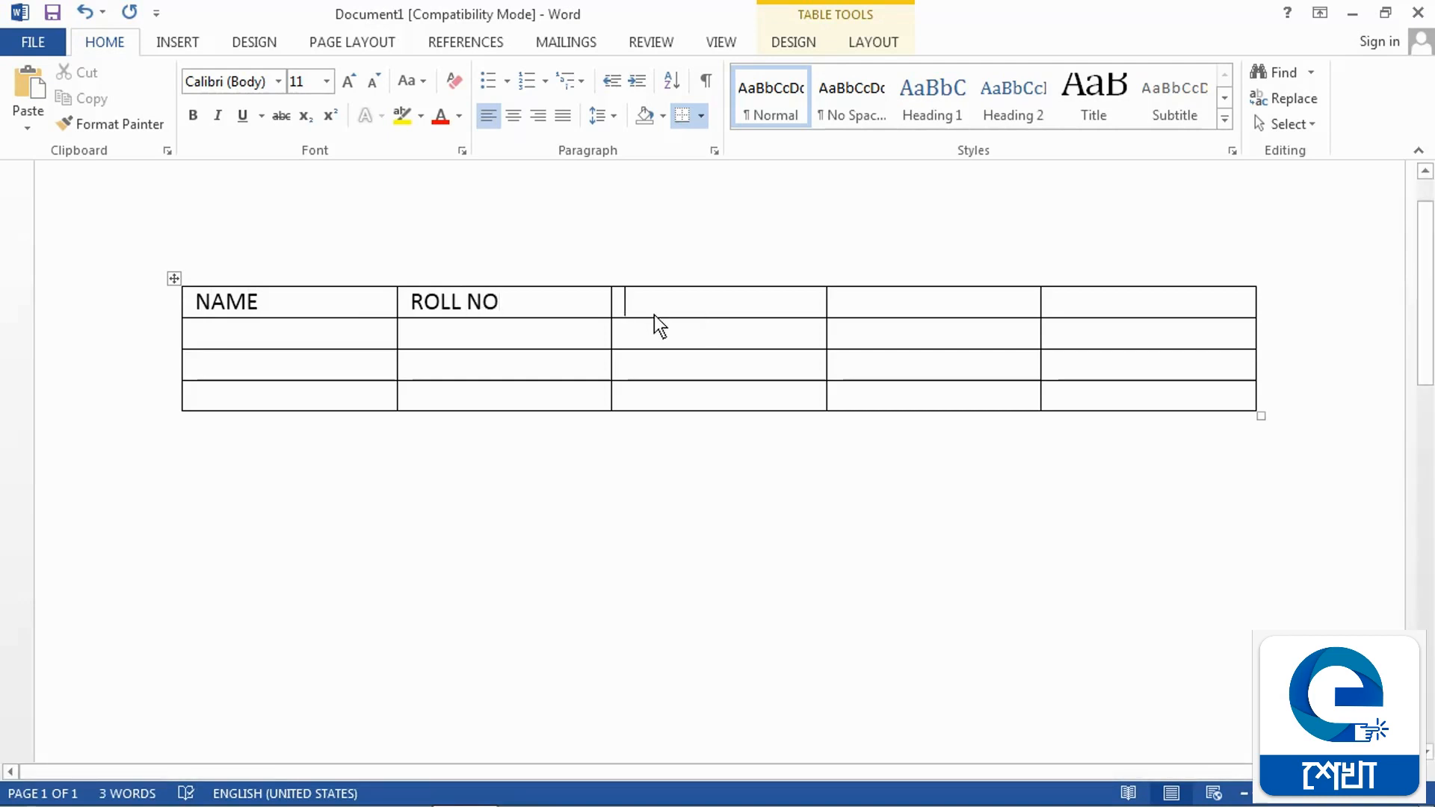
- Enter SUB, MARKS and TOTAL as the headings of the last three columns
{"action": "type", "text": "SUB"}
{"action": "key", "text": "Tab"}
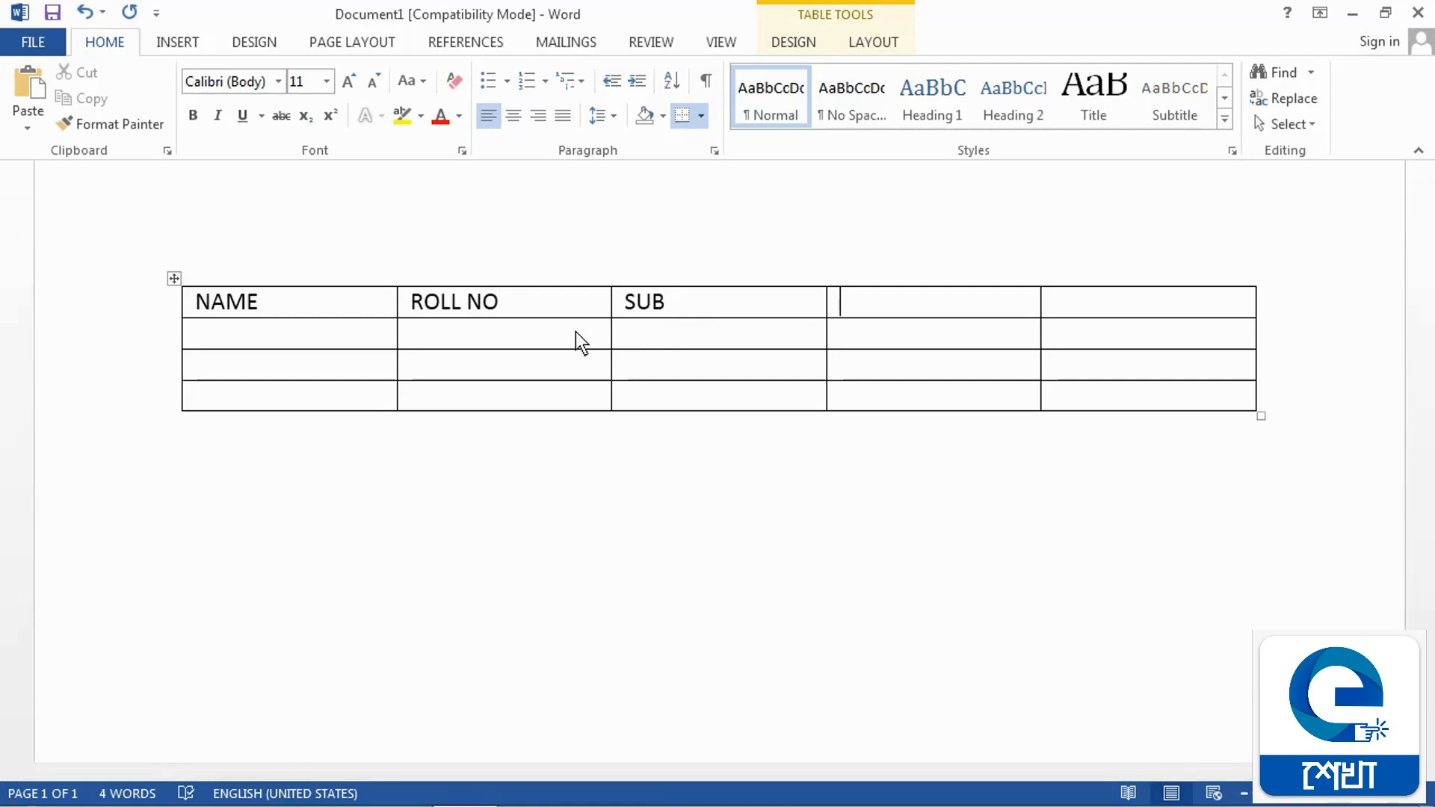
{"action": "type", "text": "MARKS"}
{"action": "key", "text": "Tab"}
{"action": "type", "text": "T"}
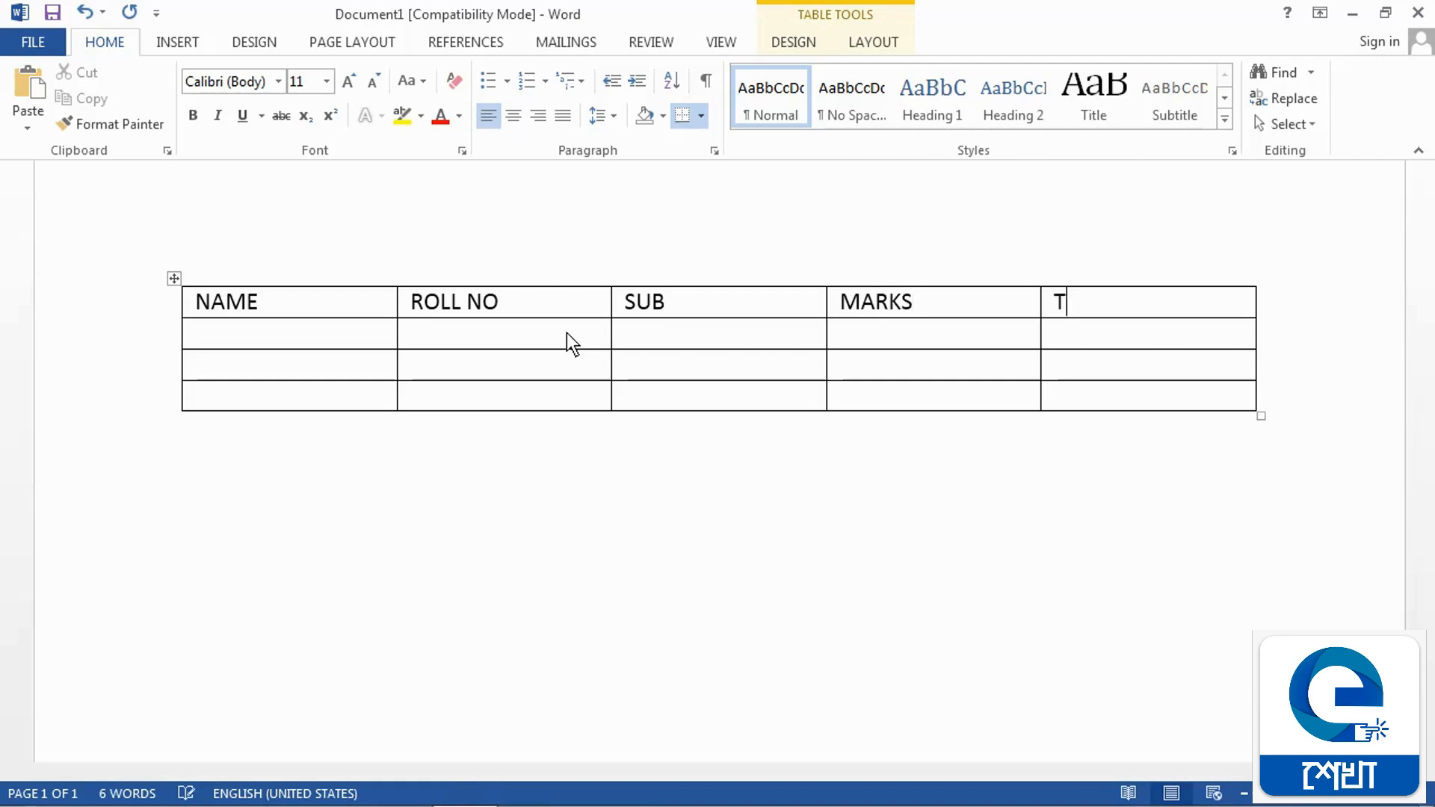
{"action": "type", "text": "OTAL"}
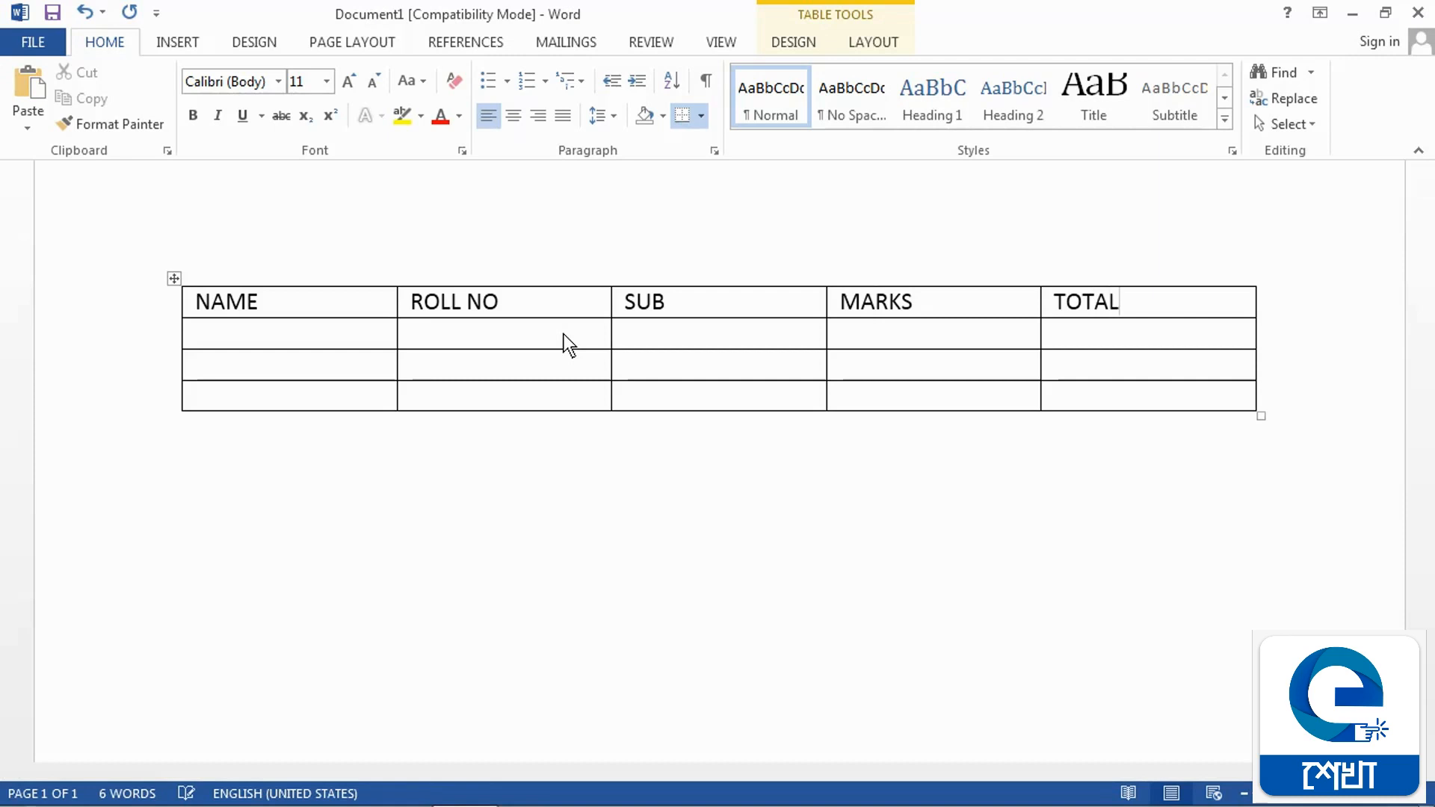
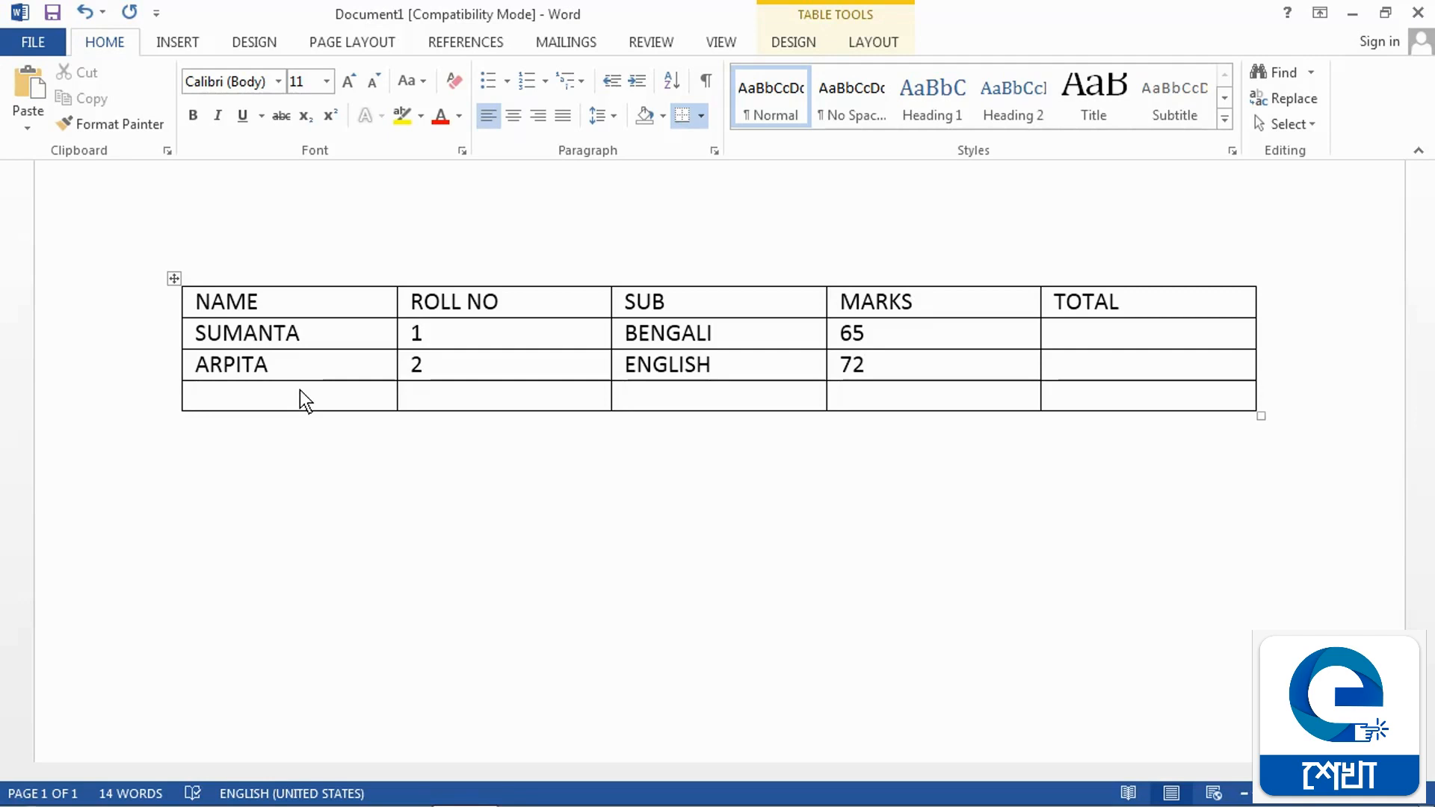
- Fill the last row with the student's name, roll number 3, subject COMPUTER and marks 86
{"action": "type", "text": "SUMIT"}
{"action": "key", "text": "Tab"}
{"action": "type", "text": "3"}
{"action": "key", "text": "Tab"}
{"action": "type", "text": "COM"}
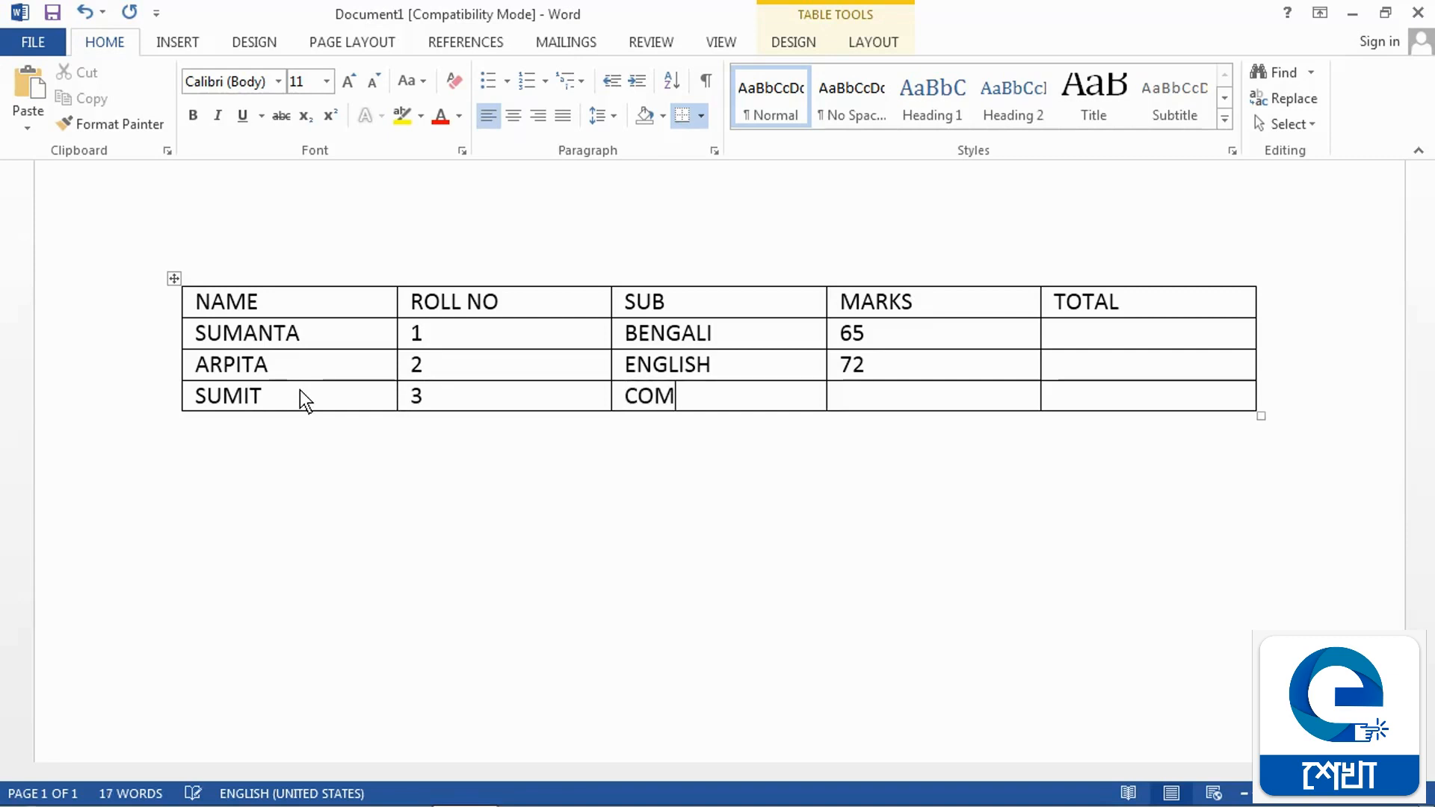
{"action": "type", "text": "PUTER"}
{"action": "key", "text": "Tab"}
{"action": "type", "text": "86"}
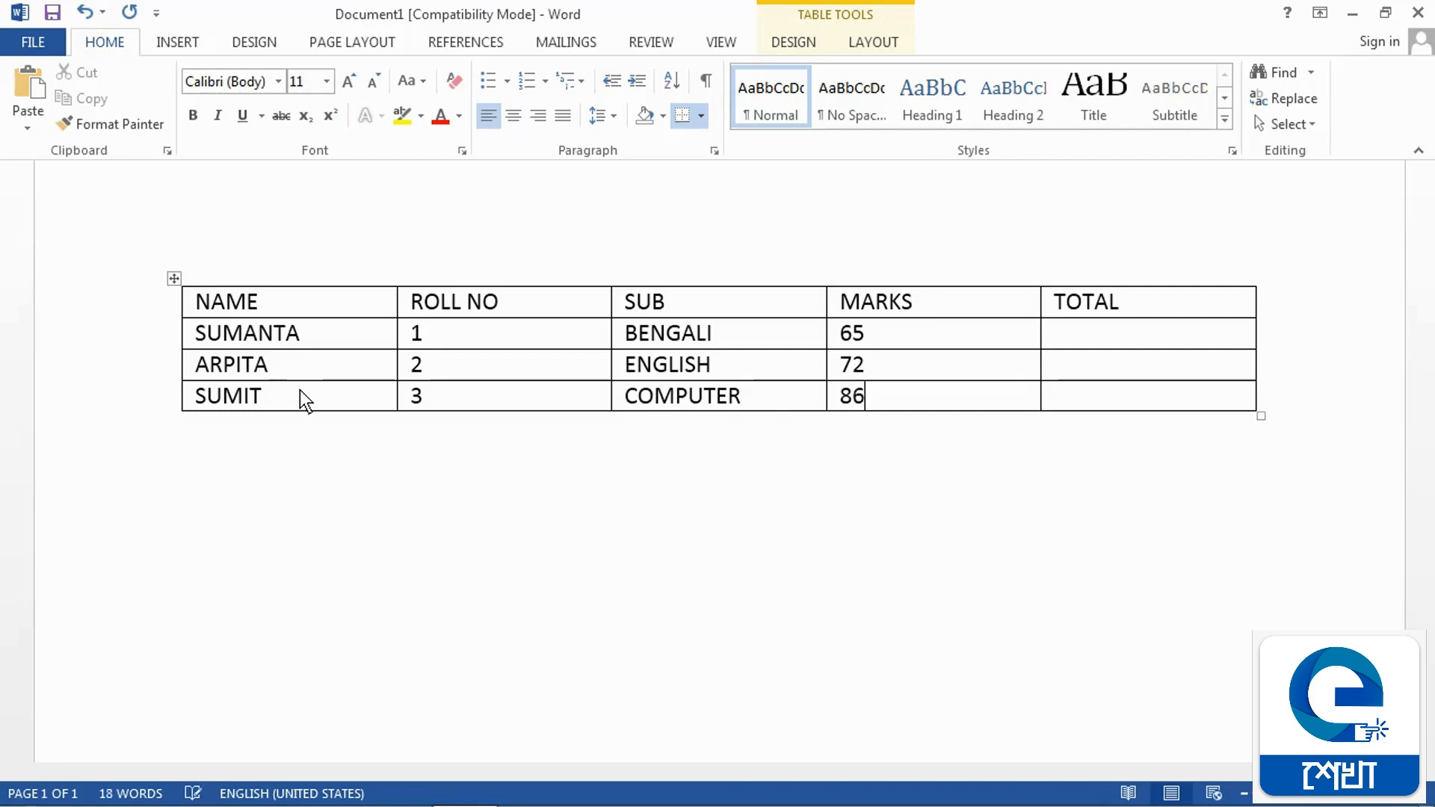
- Move the cursor up and down through the cells of the TOTAL column
{"action": "key", "text": "Tab"}
{"action": "key", "text": "Up"}
{"action": "key", "text": "Down"}
{"action": "key", "text": "Up"}
{"action": "key", "text": "Up"}
- Select the NAME column, and place the cursor in the name, roll number and subject cells of the third row
{"action": "left_click", "coordinate": [323, 283]}
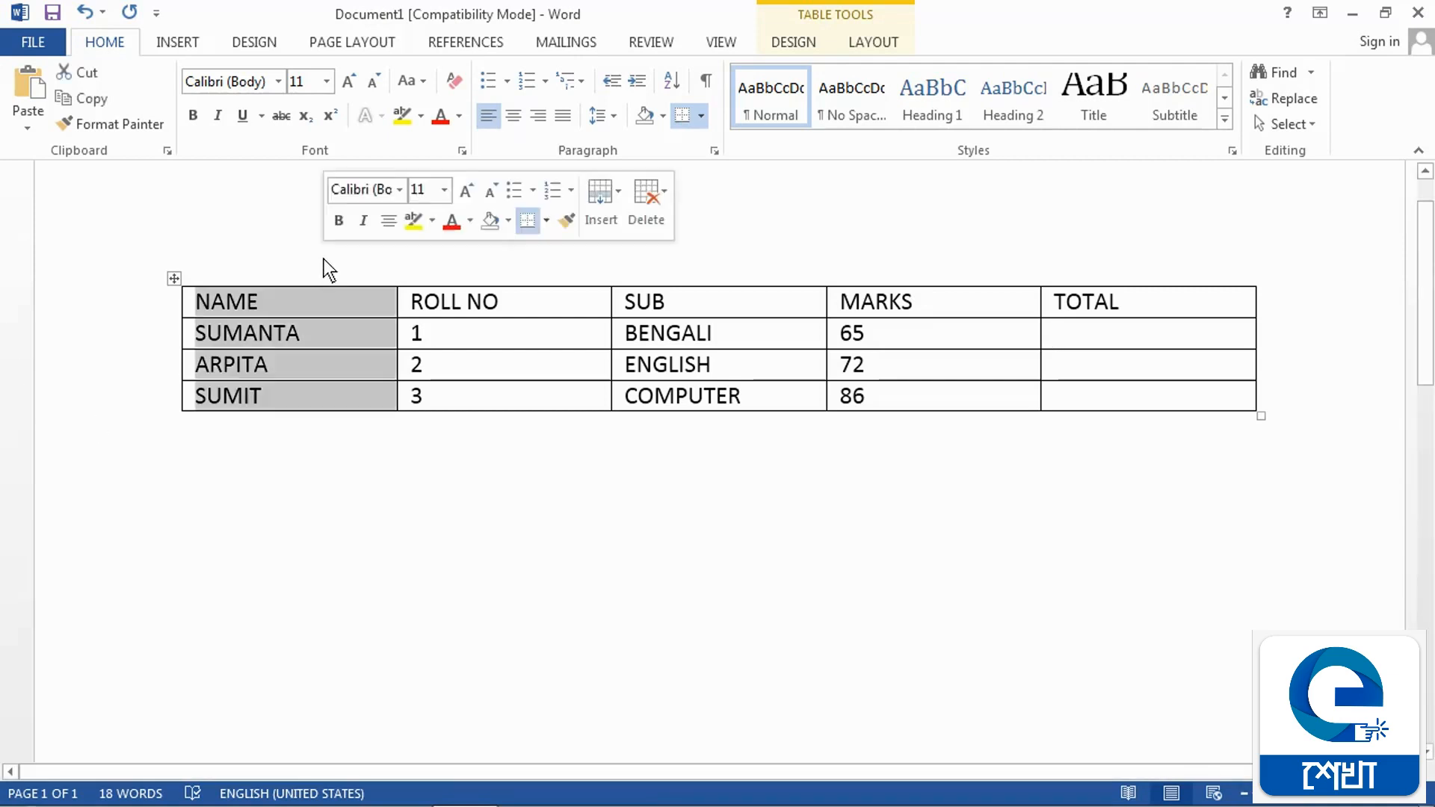
{"action": "left_click", "coordinate": [225, 367]}
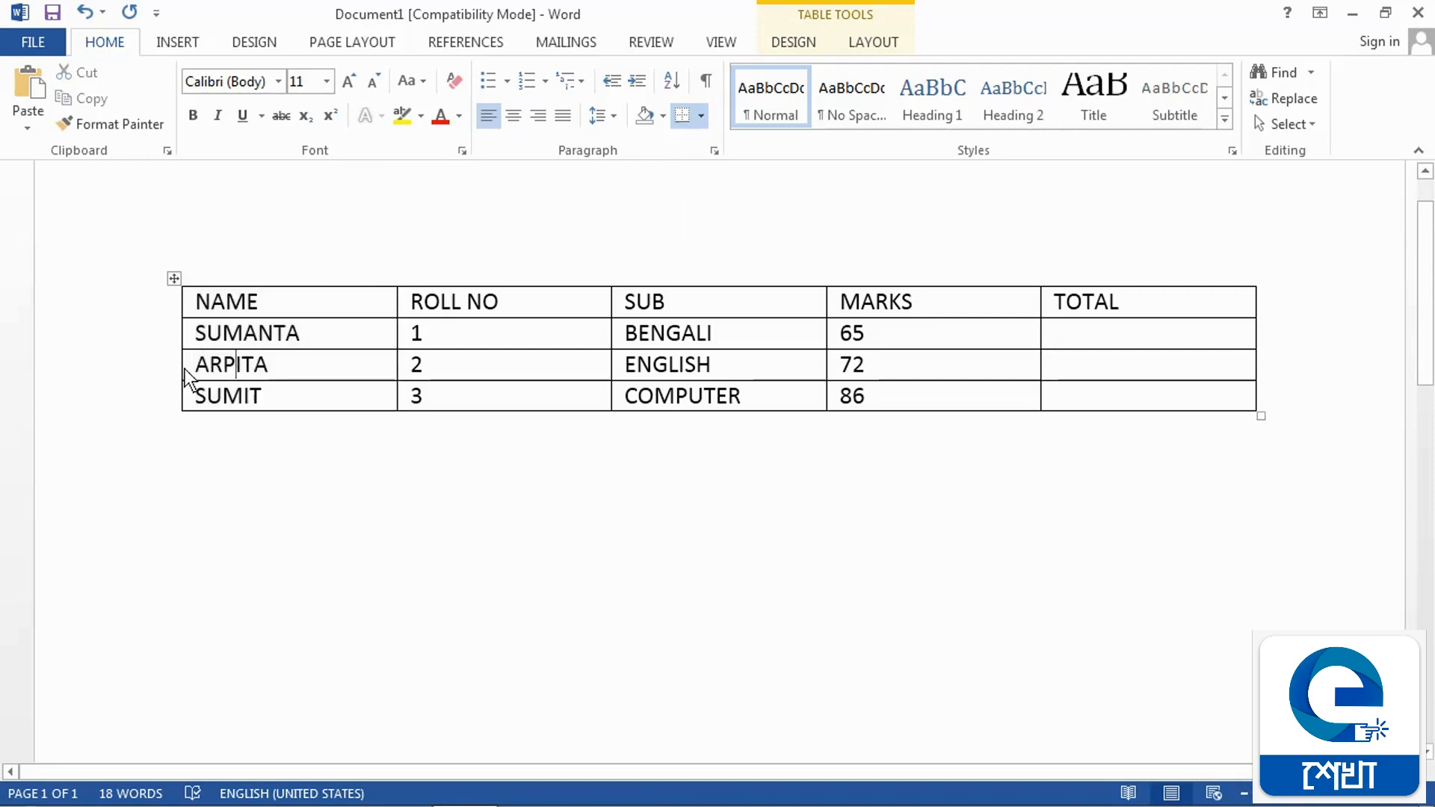
{"action": "left_click", "coordinate": [190, 369]}
{"action": "left_click", "coordinate": [411, 481]}
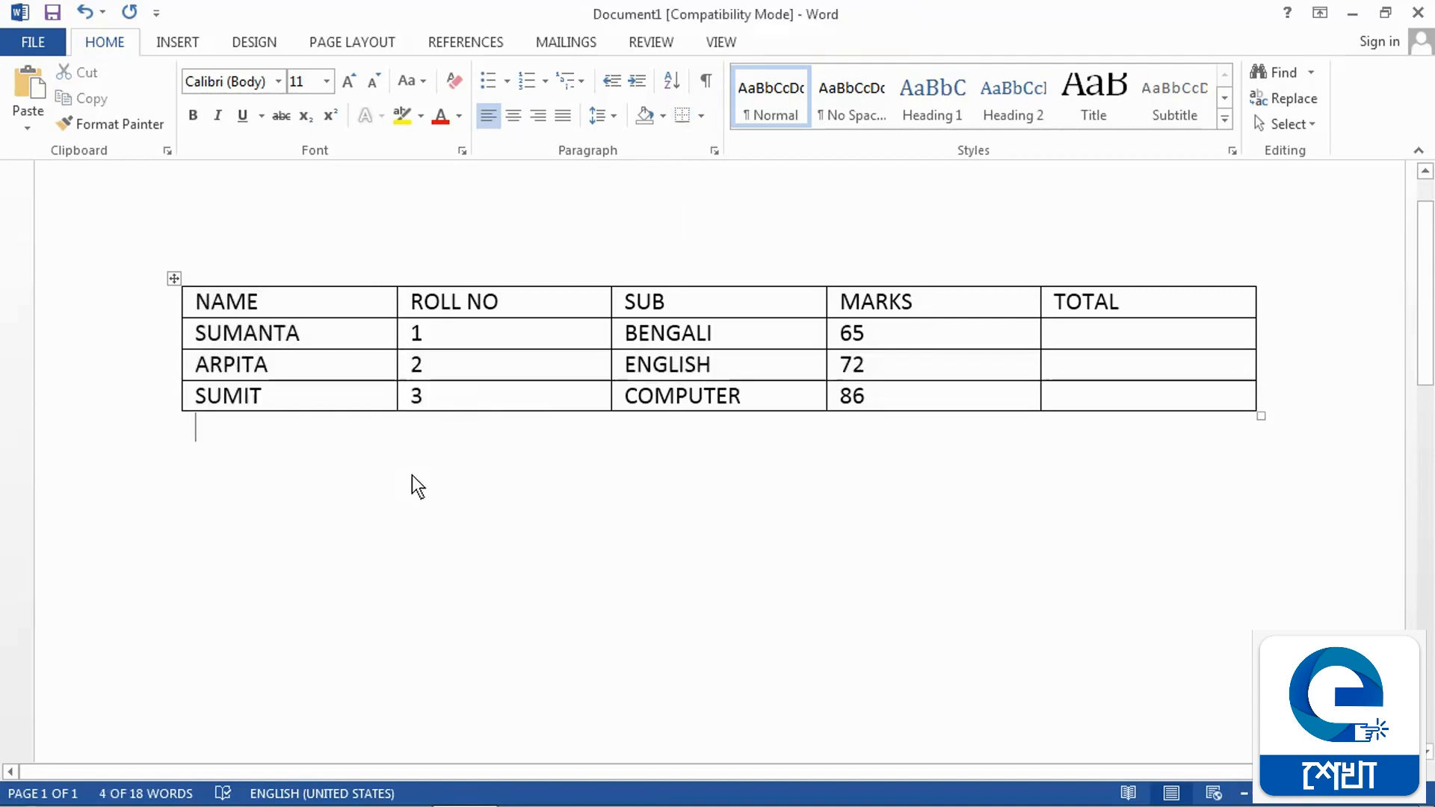
{"action": "left_click", "coordinate": [430, 369]}
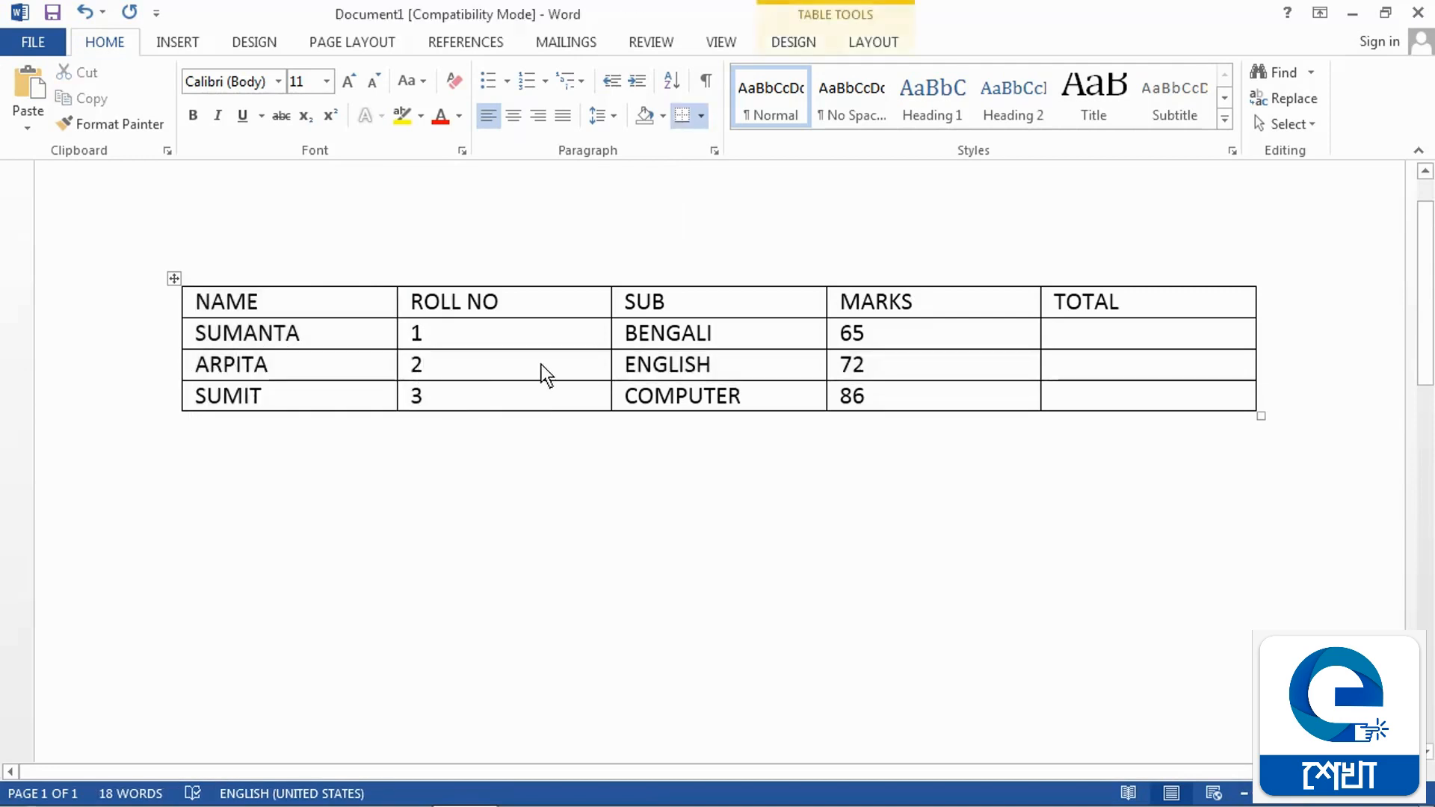
{"action": "double_click", "coordinate": [628, 364]}
{"action": "left_click", "coordinate": [788, 369]}
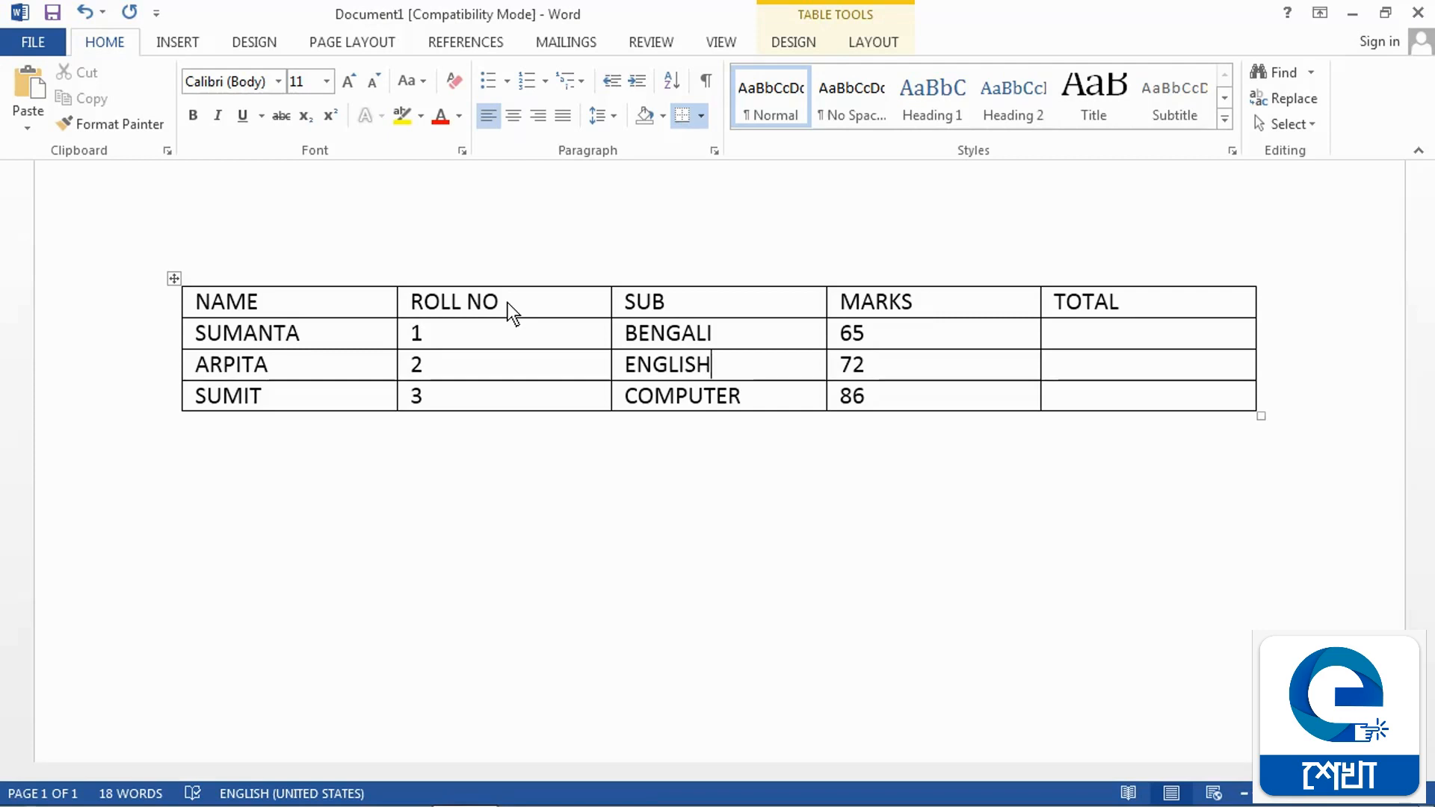
- Select the table columns one after another, from NAME through ROLL NO, SUB and MARKS to TOTAL
{"action": "left_click", "coordinate": [199, 266]}
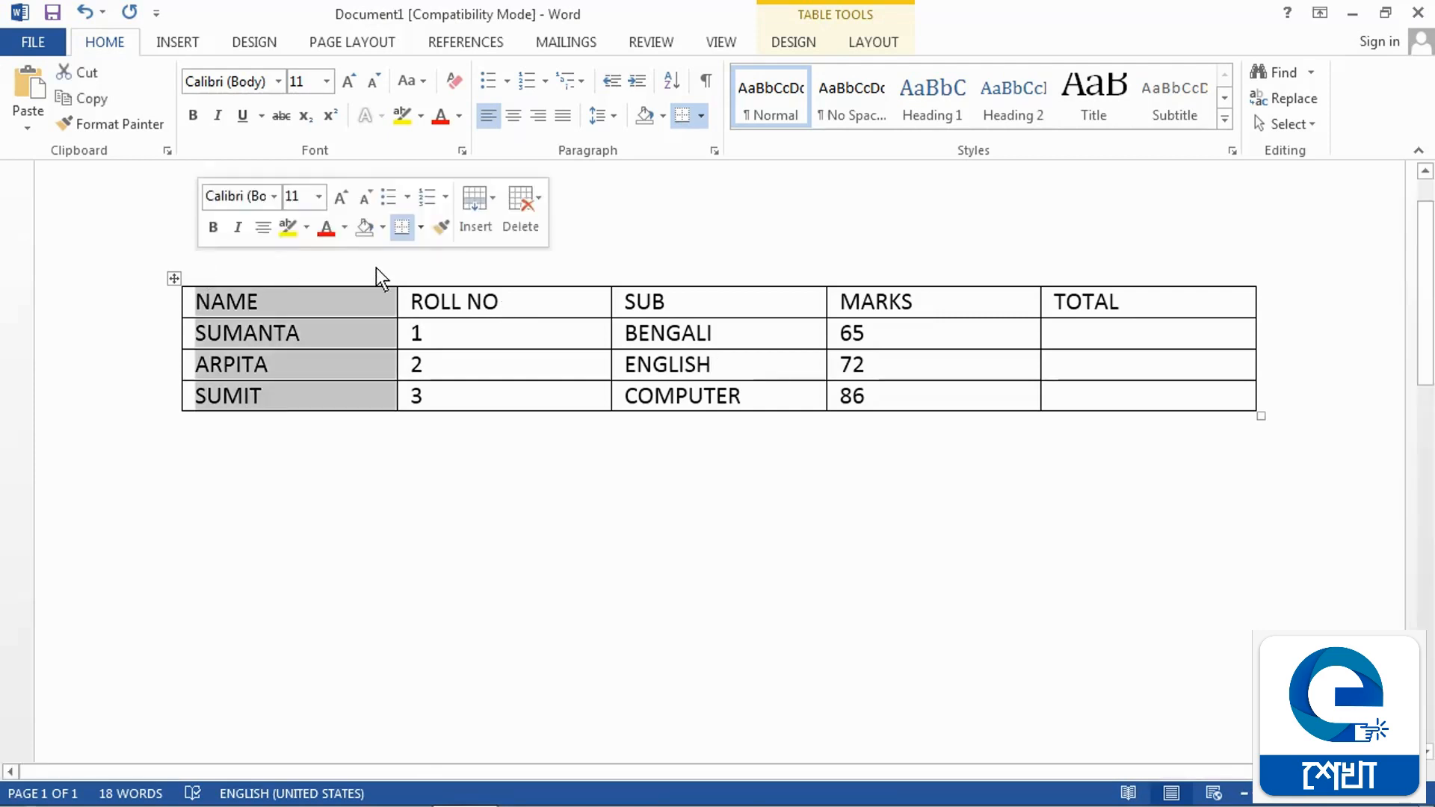
{"action": "left_click", "coordinate": [1137, 268]}
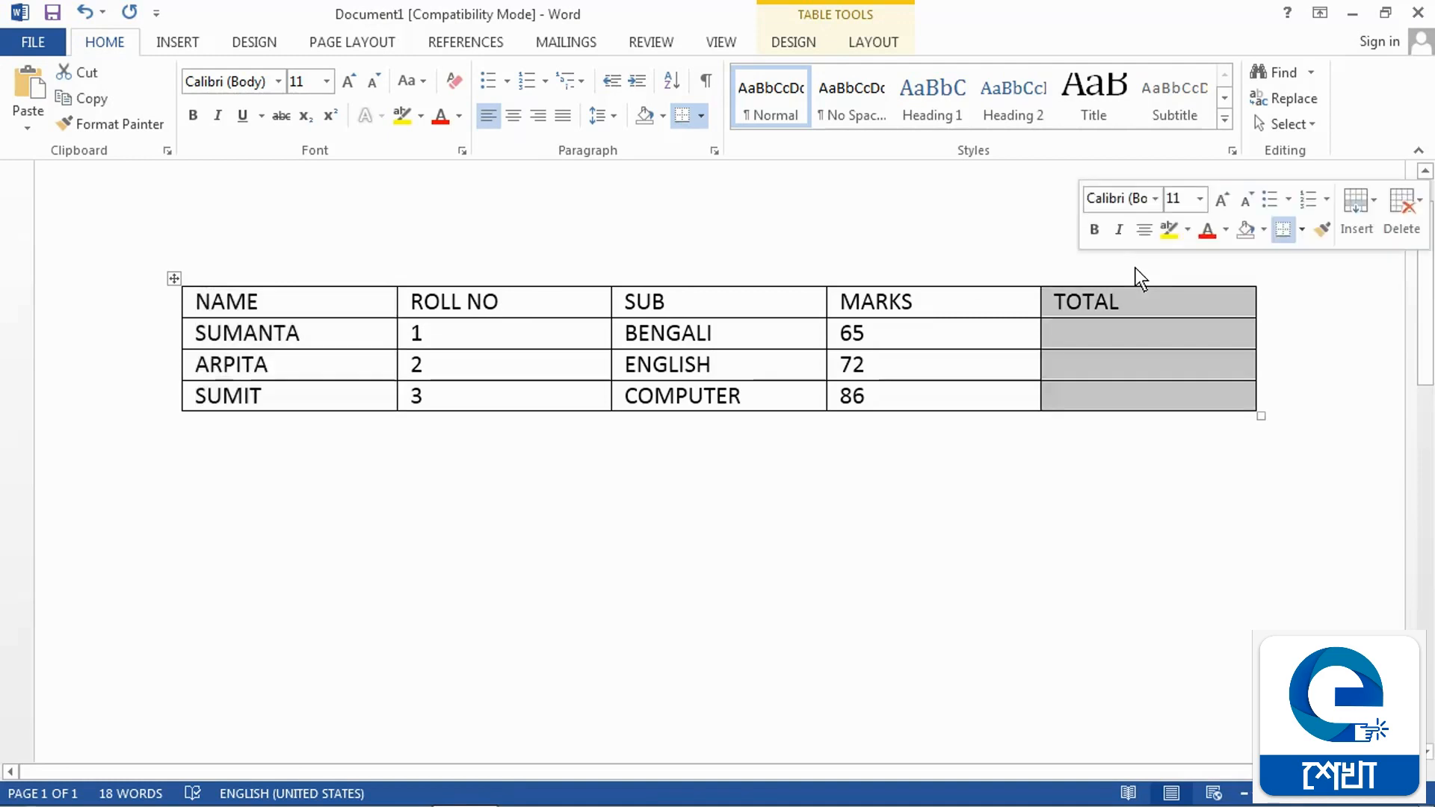
{"action": "left_click", "coordinate": [546, 491]}
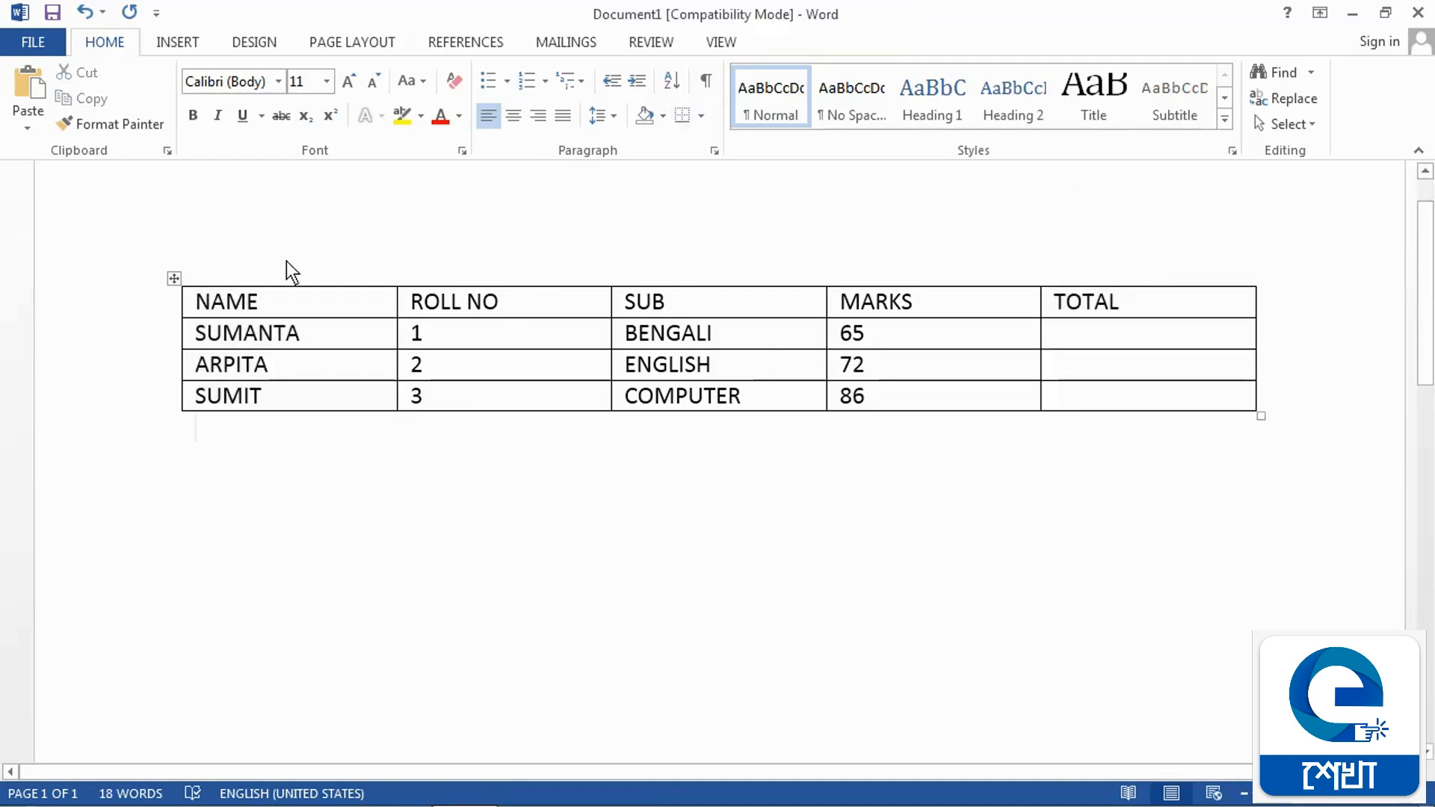
{"action": "left_click", "coordinate": [286, 261]}
{"action": "left_click", "coordinate": [587, 267]}
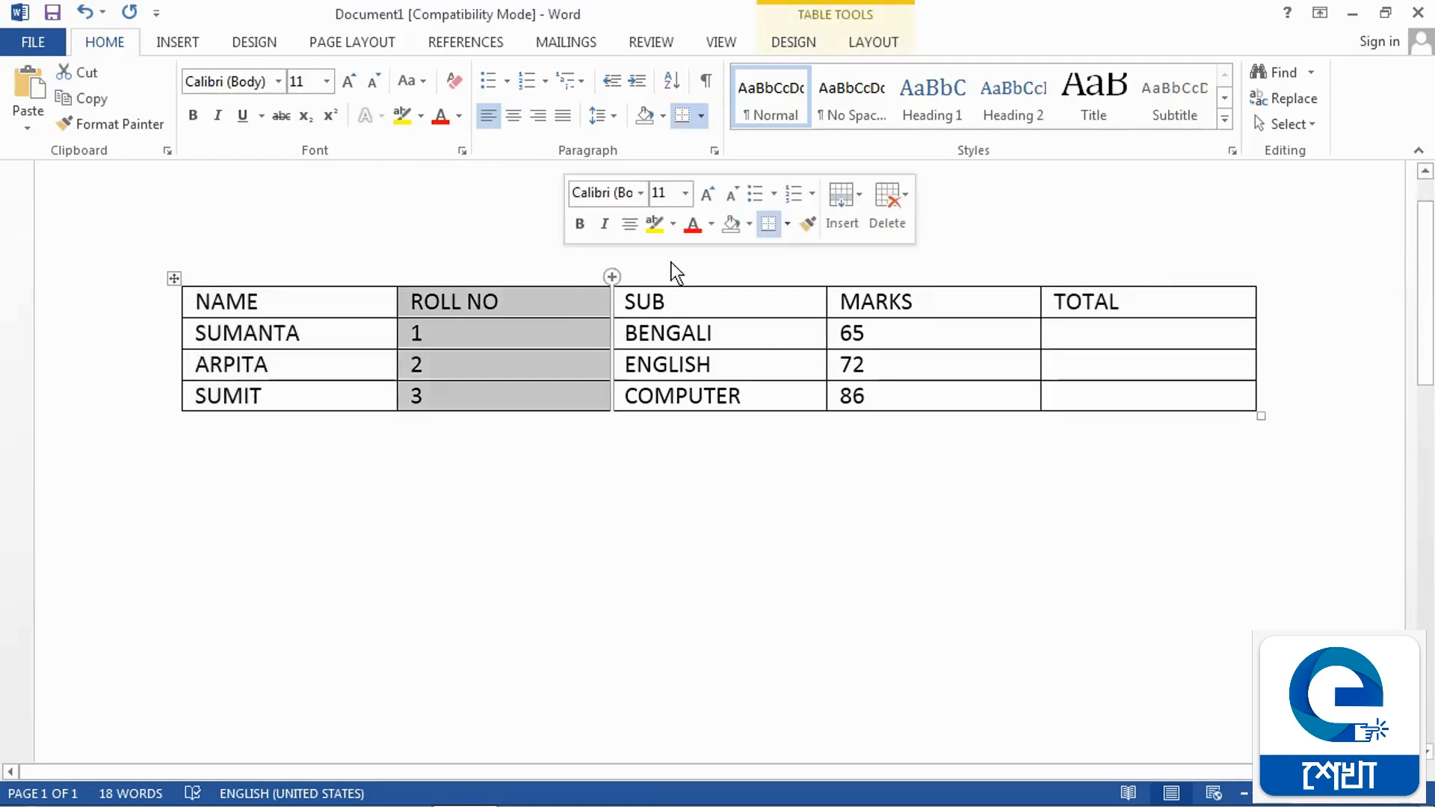
{"action": "left_click", "coordinate": [740, 266]}
{"action": "left_click", "coordinate": [935, 265]}
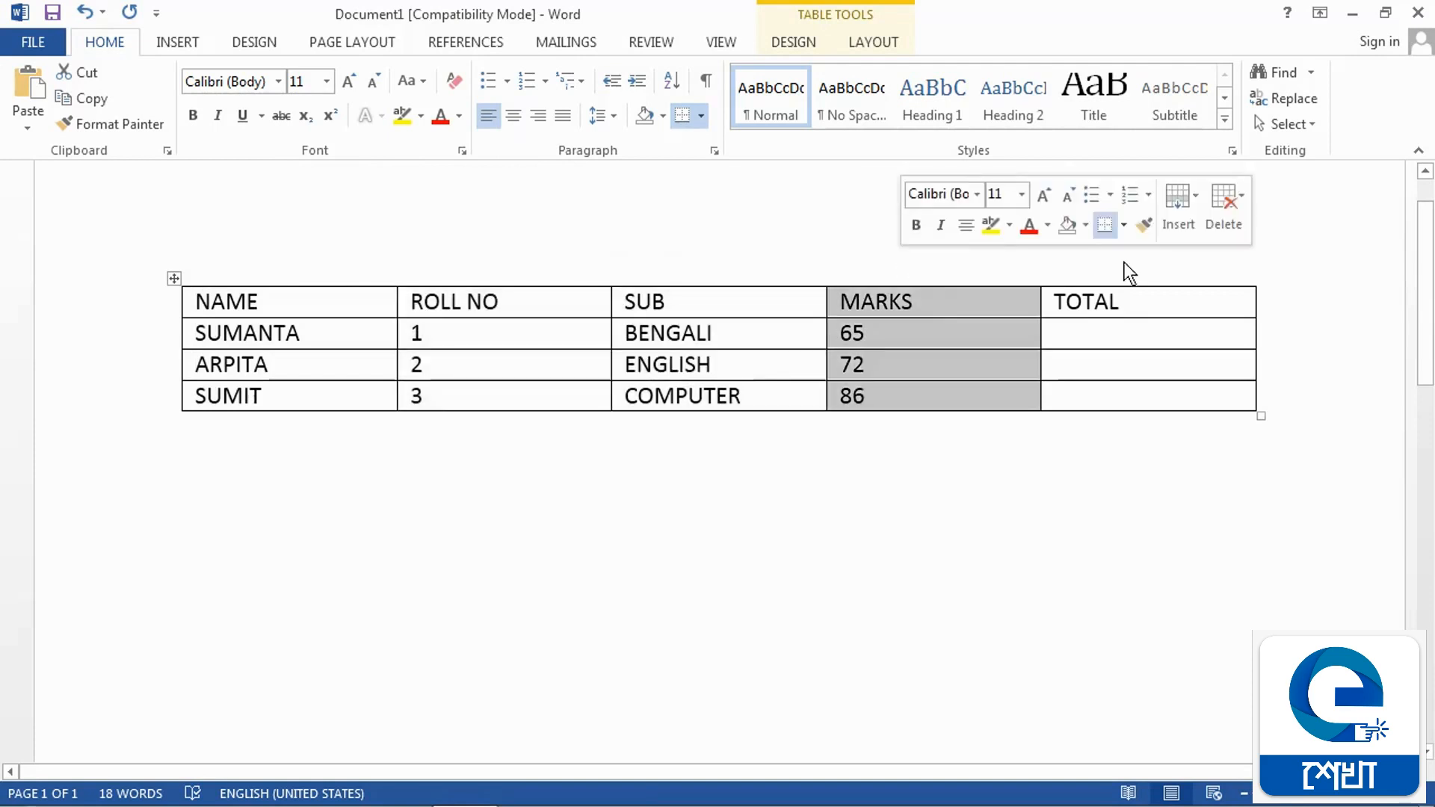
{"action": "left_click", "coordinate": [1125, 267]}
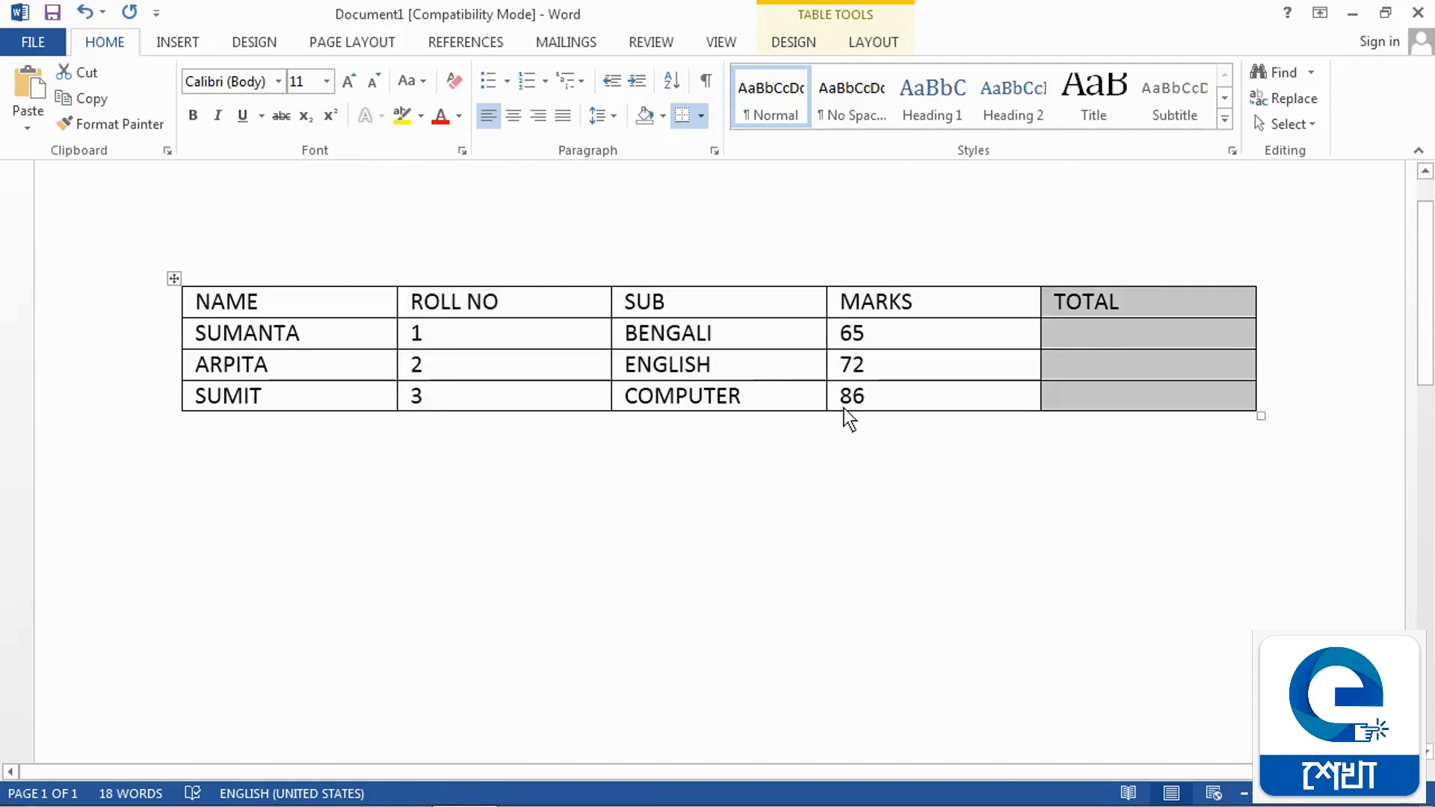
{"action": "left_click", "coordinate": [899, 406]}
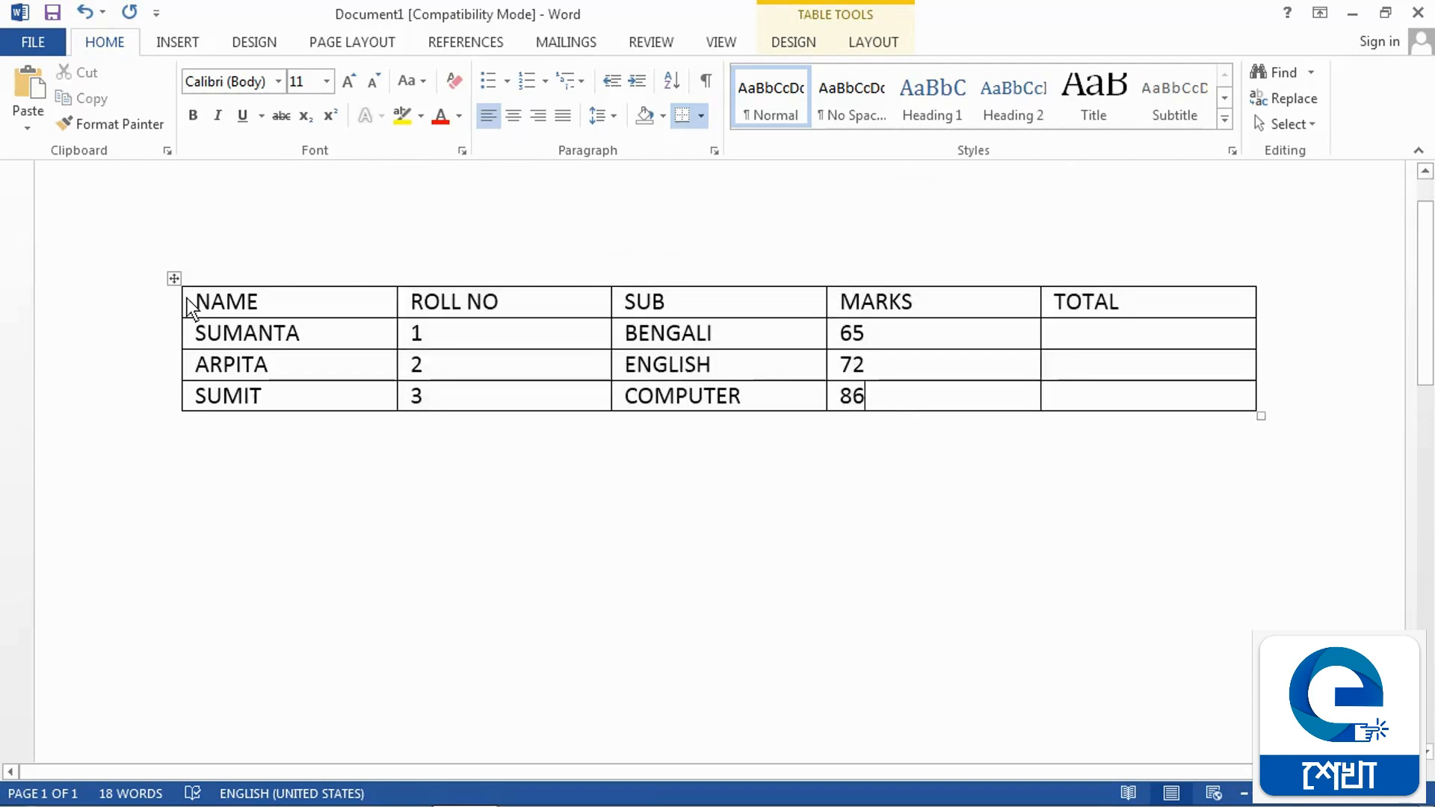
- Insert a rectangle above the NAME heading and shorten it to about 0.3" high so it clears the table
{"action": "left_click", "coordinate": [182, 44]}
{"action": "left_click", "coordinate": [311, 131]}
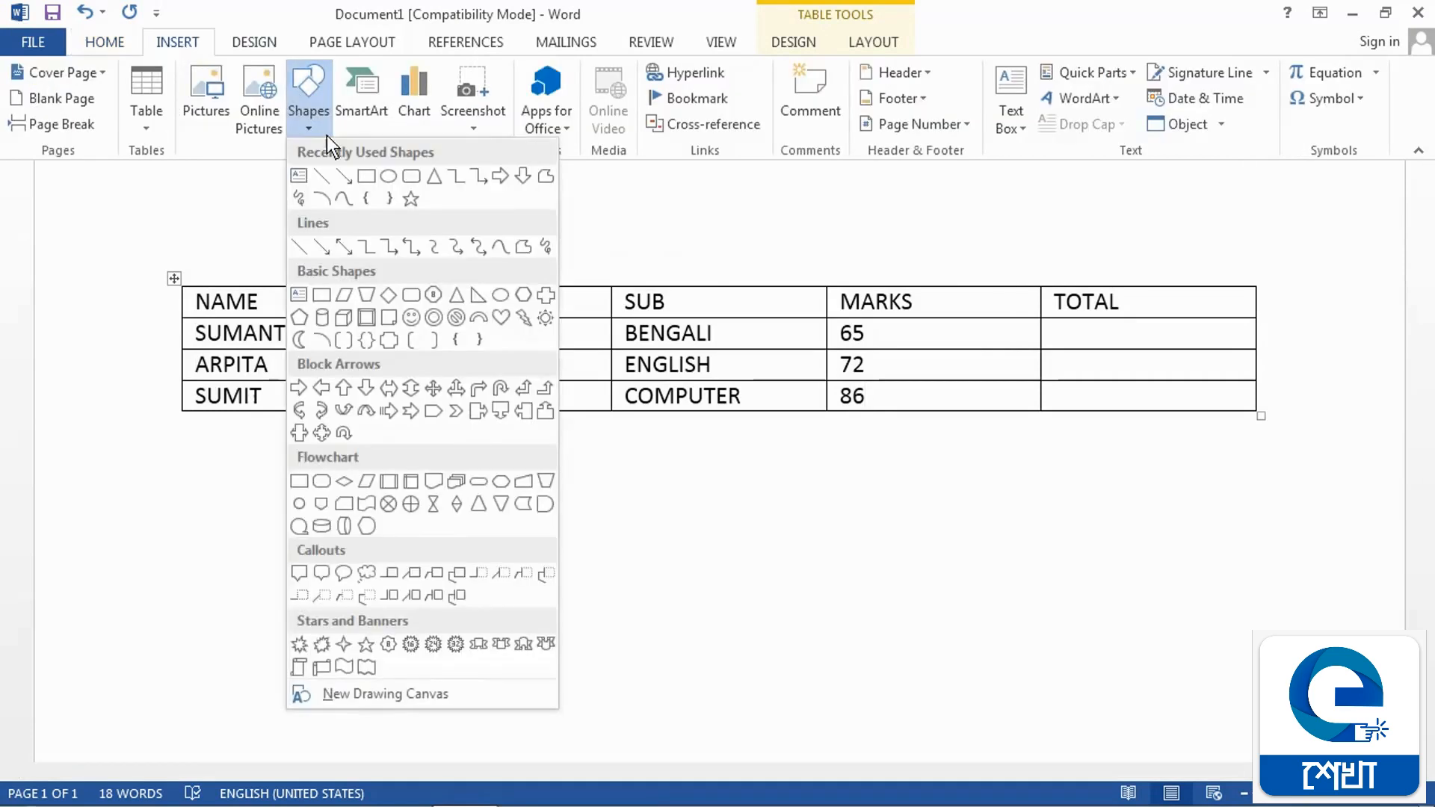
{"action": "left_click", "coordinate": [369, 180]}
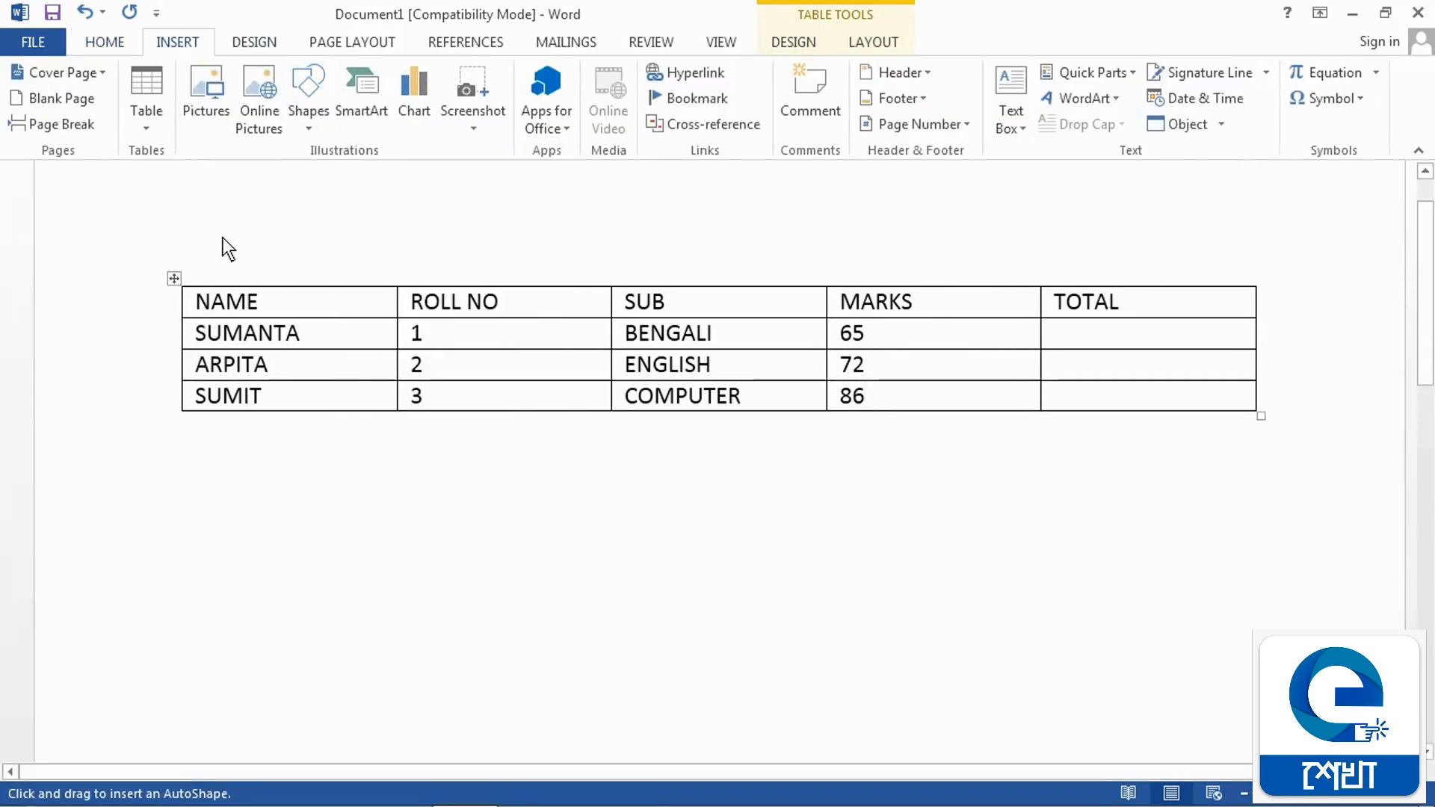
{"action": "left_click", "coordinate": [338, 265]}
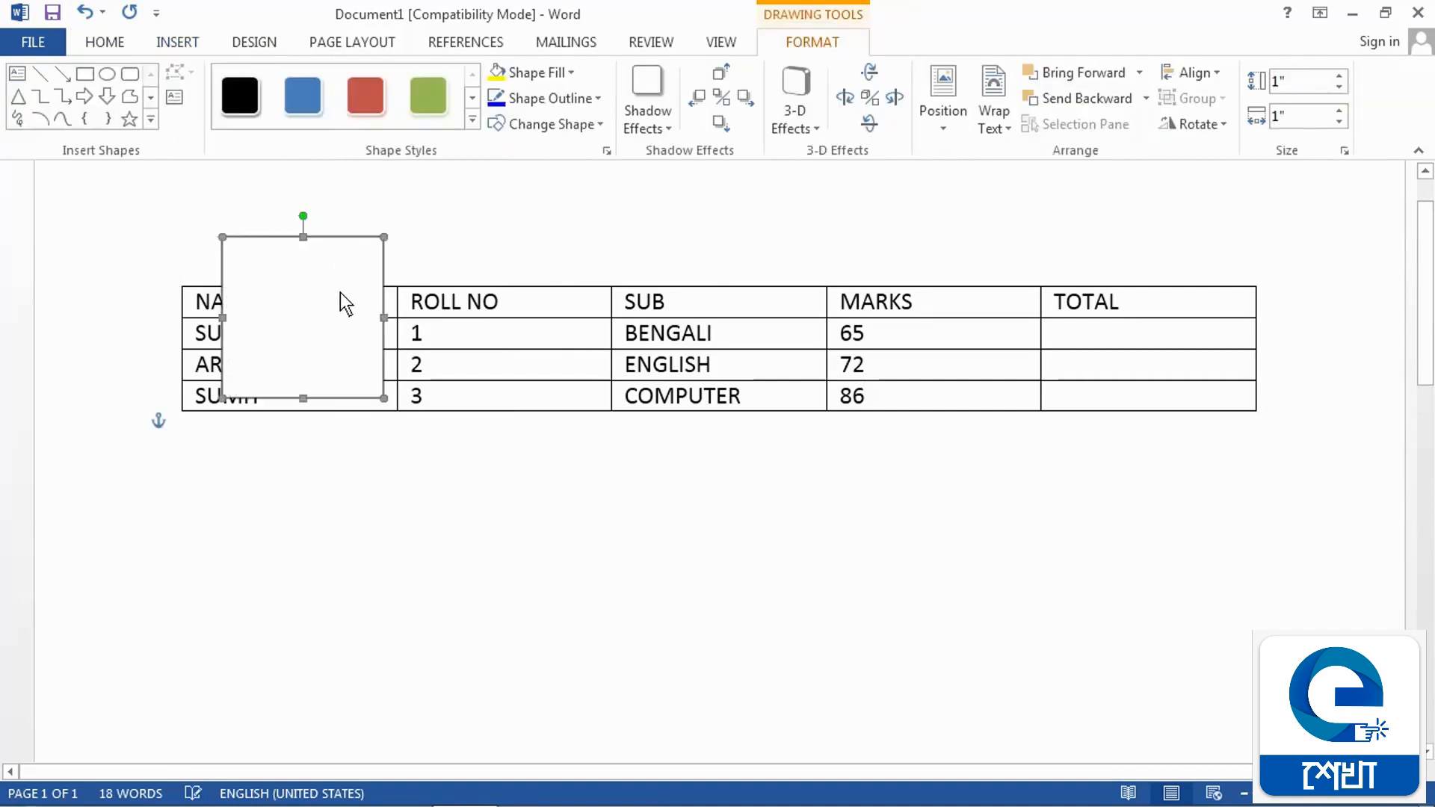
{"action": "left_click_drag", "start_coordinate": [302, 400], "coordinate": [295, 278]}
- Add the centred letter A to the rectangle and narrow it to about 0.29" wide
{"action": "right_click", "coordinate": [297, 262]}
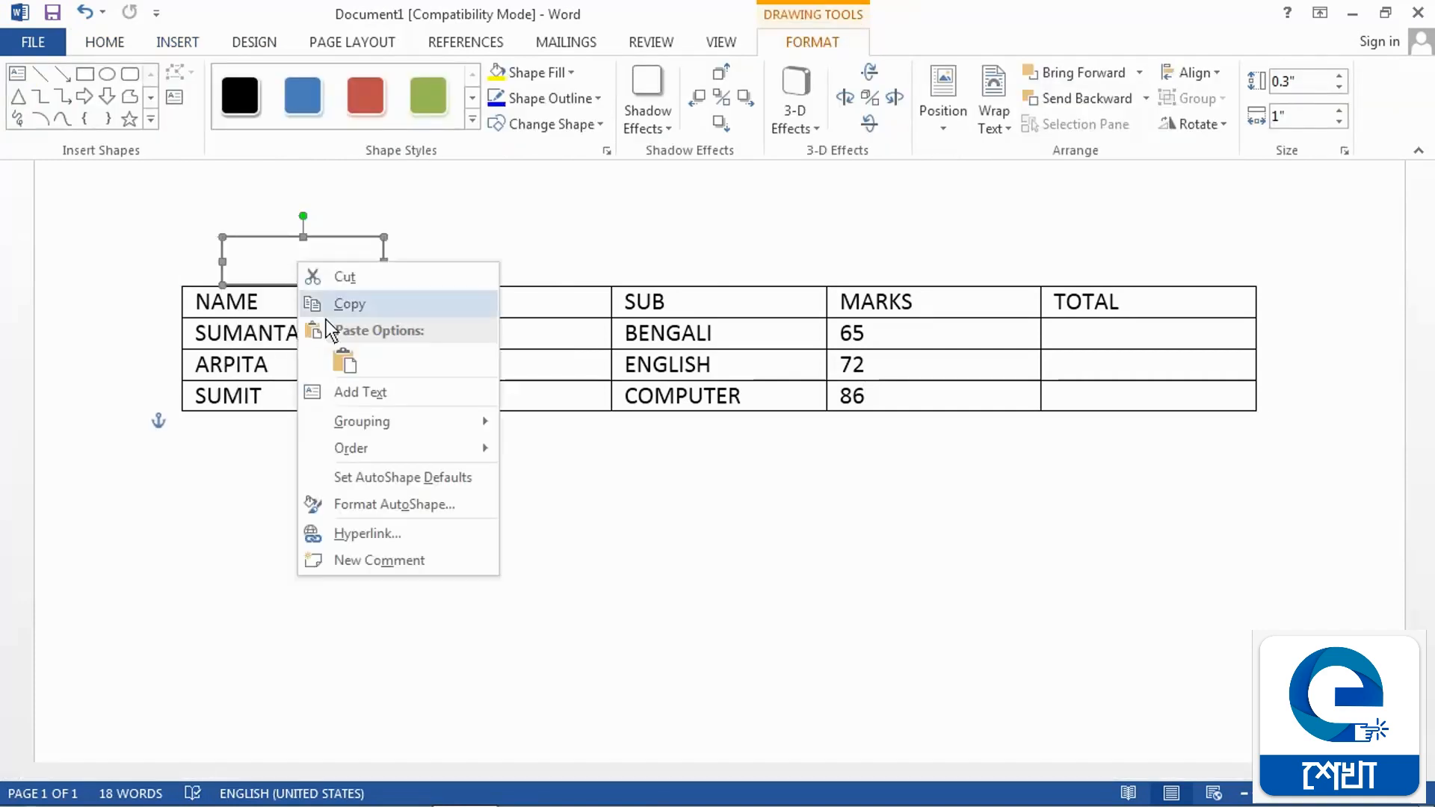
{"action": "left_click", "coordinate": [355, 392]}
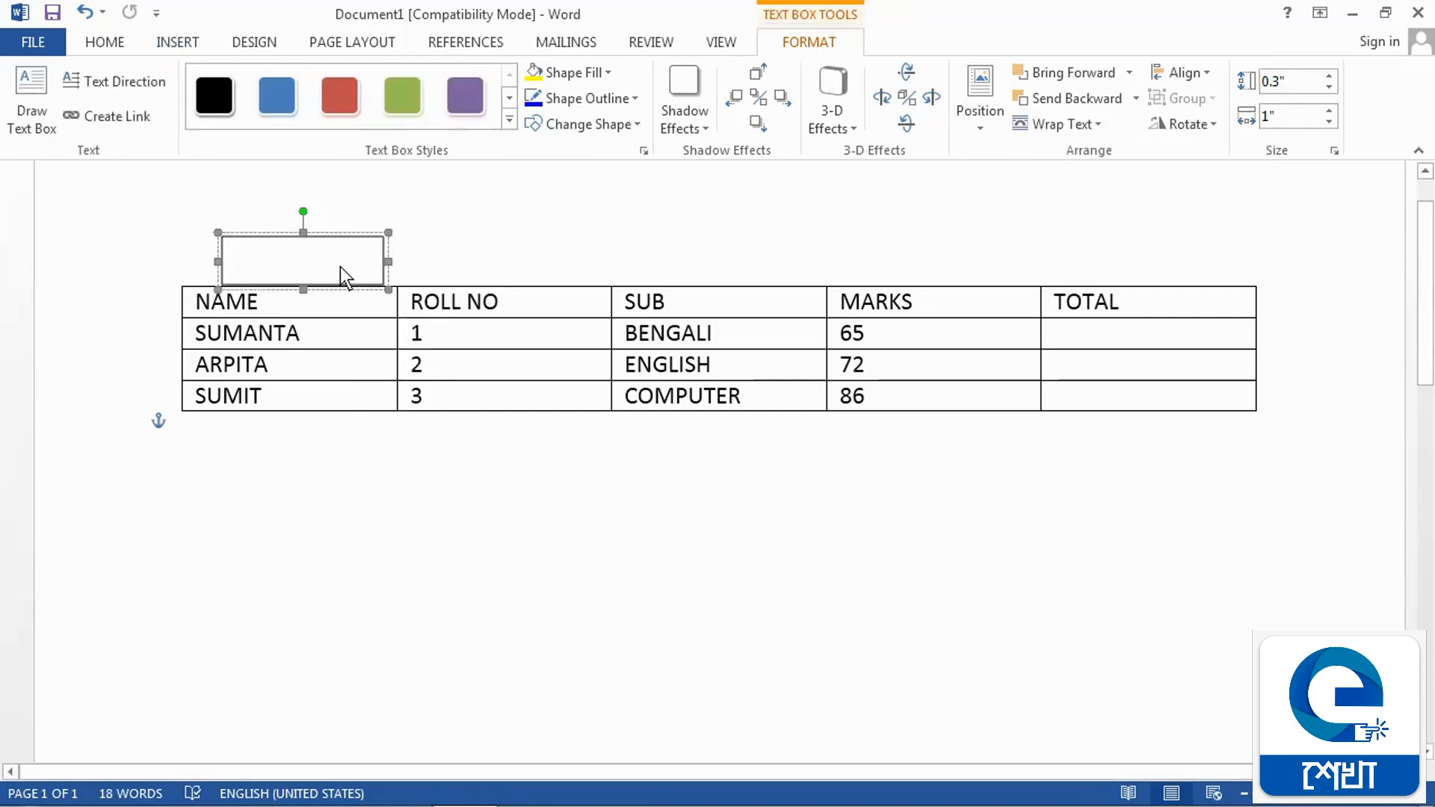
{"action": "type", "text": "A"}
{"action": "left_click_drag", "start_coordinate": [388, 263], "coordinate": [272, 263]}
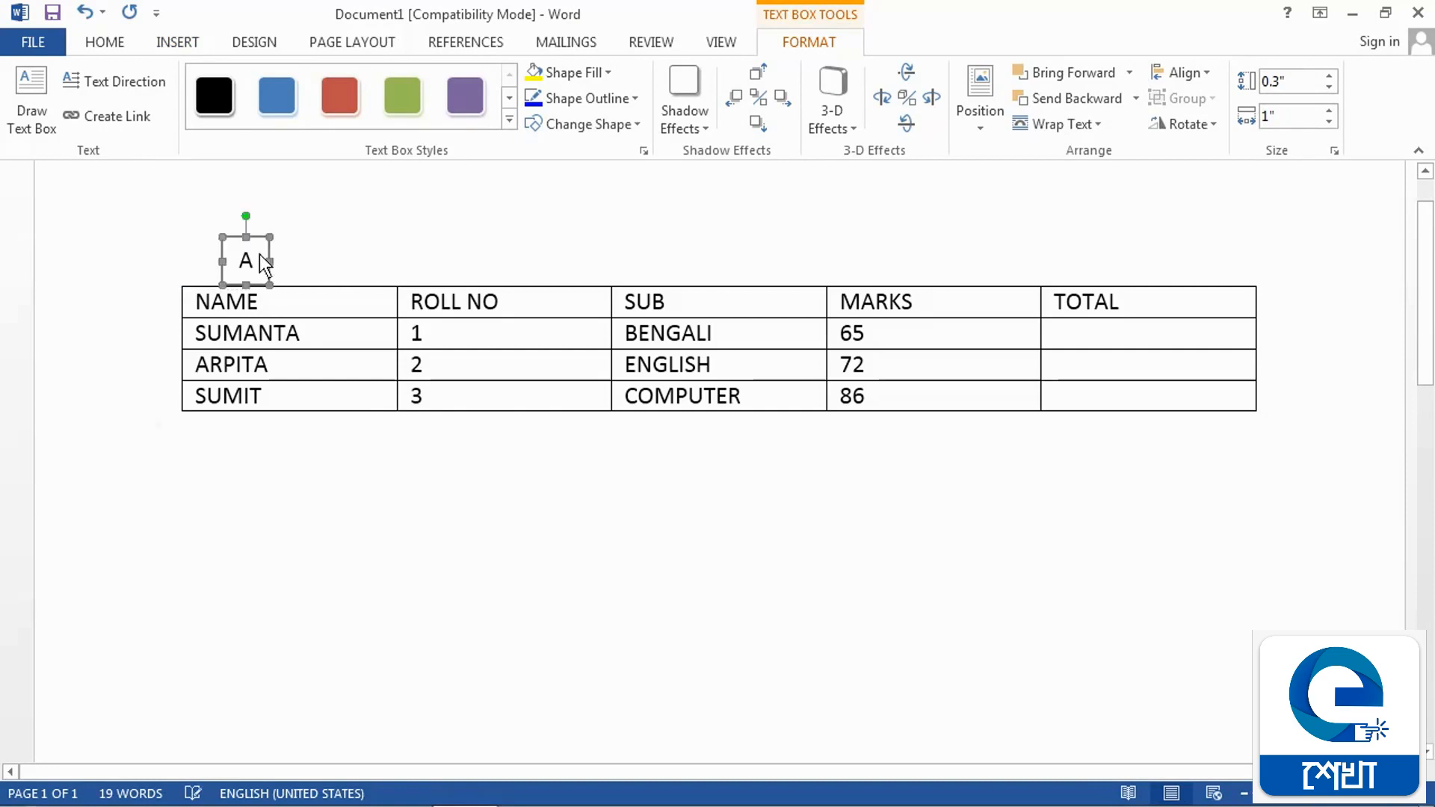
- Copy the A box above the ROLL NO, SUB, MARKS and TOTAL columns and label the copies B, C, D and E
{"action": "left_click_drag", "start_coordinate": [426, 246], "coordinate": [912, 239]}
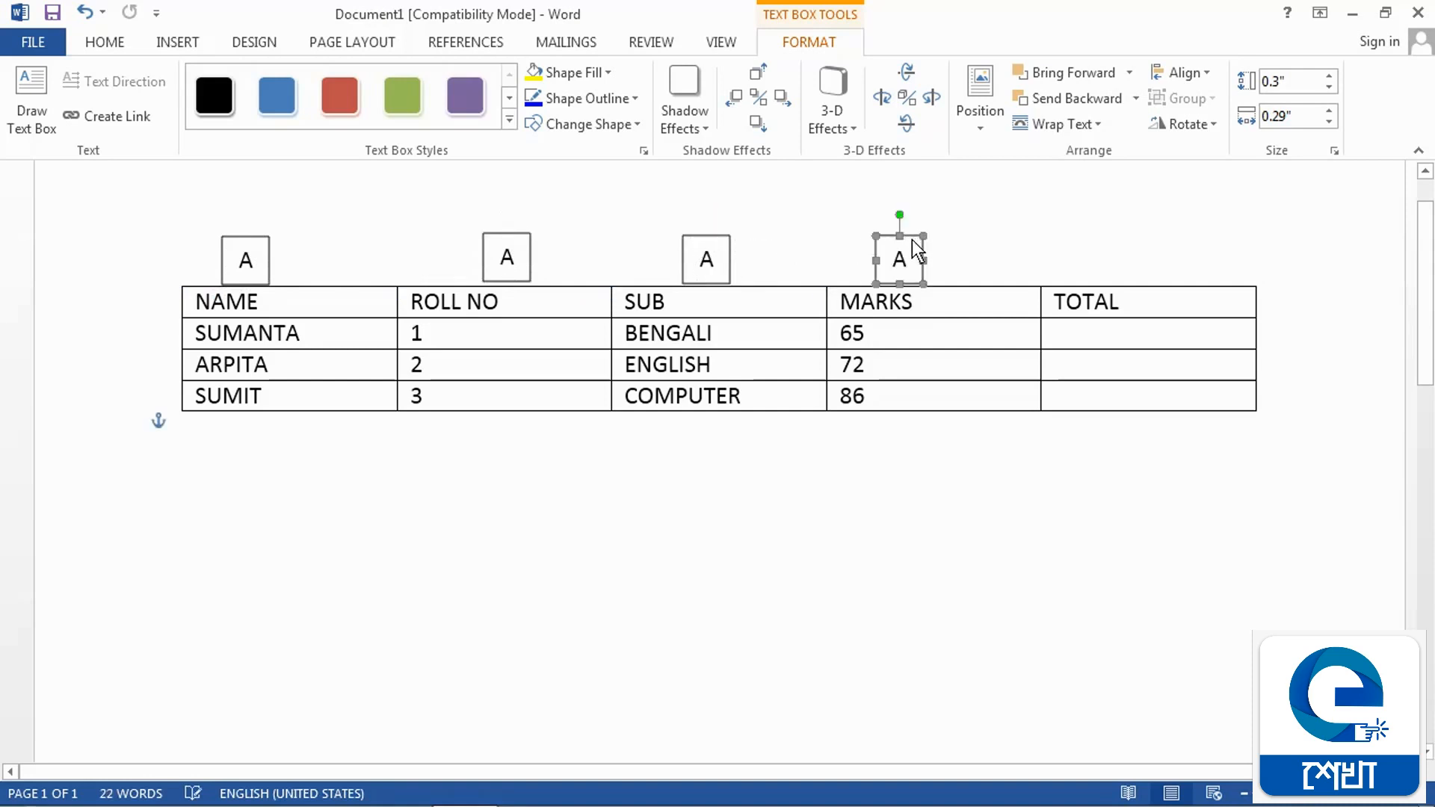
{"action": "mouse_move", "coordinate": [1132, 262]}
{"action": "left_mouse_down"}
{"action": "mouse_move", "coordinate": [1176, 254]}
{"action": "mouse_move", "coordinate": [1146, 240]}
{"action": "left_mouse_up"}
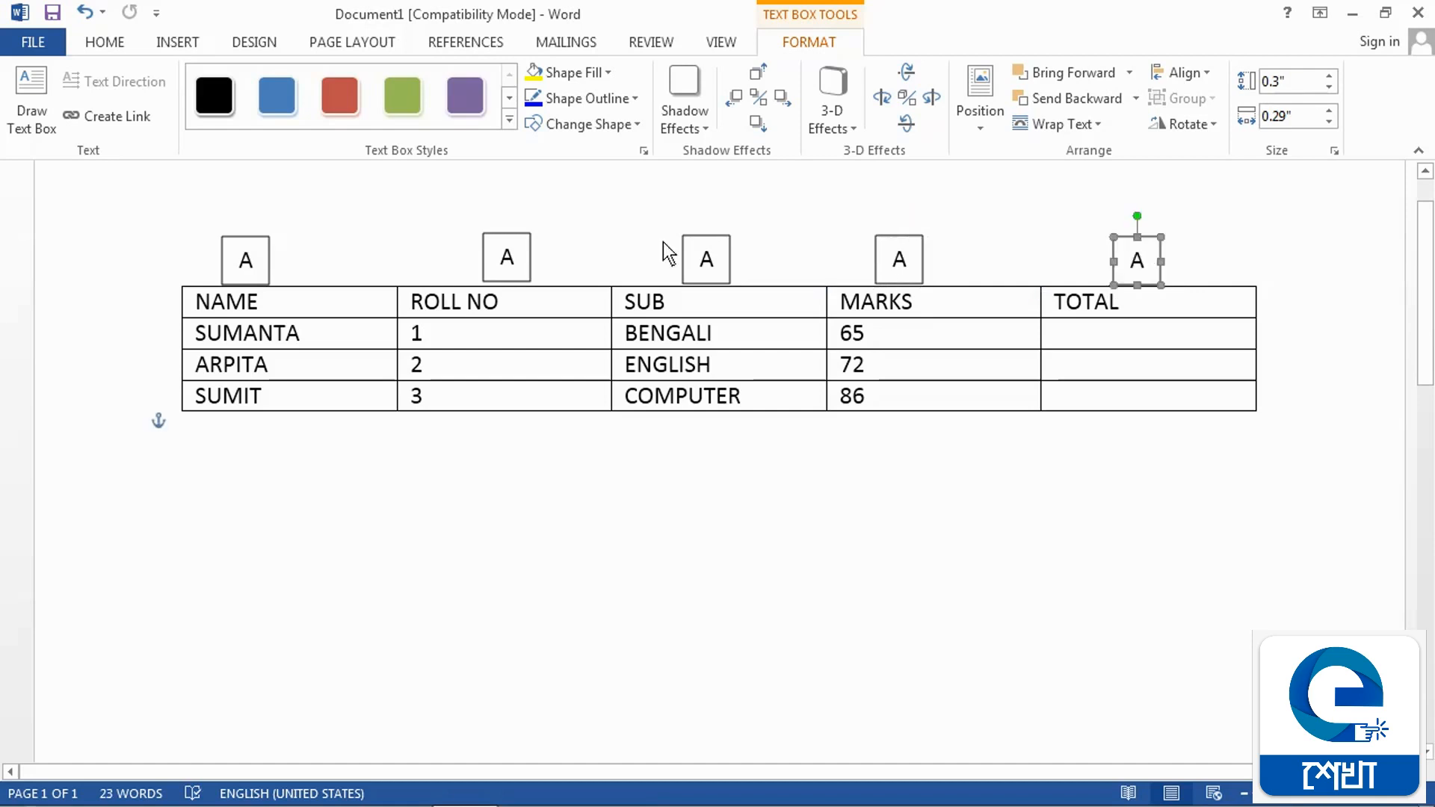
{"action": "left_click", "coordinate": [517, 264]}
{"action": "key", "text": "BackSpace"}
{"action": "type", "text": "B"}
{"action": "left_click", "coordinate": [712, 257]}
{"action": "type", "text": "C"}
{"action": "left_click", "coordinate": [906, 260]}
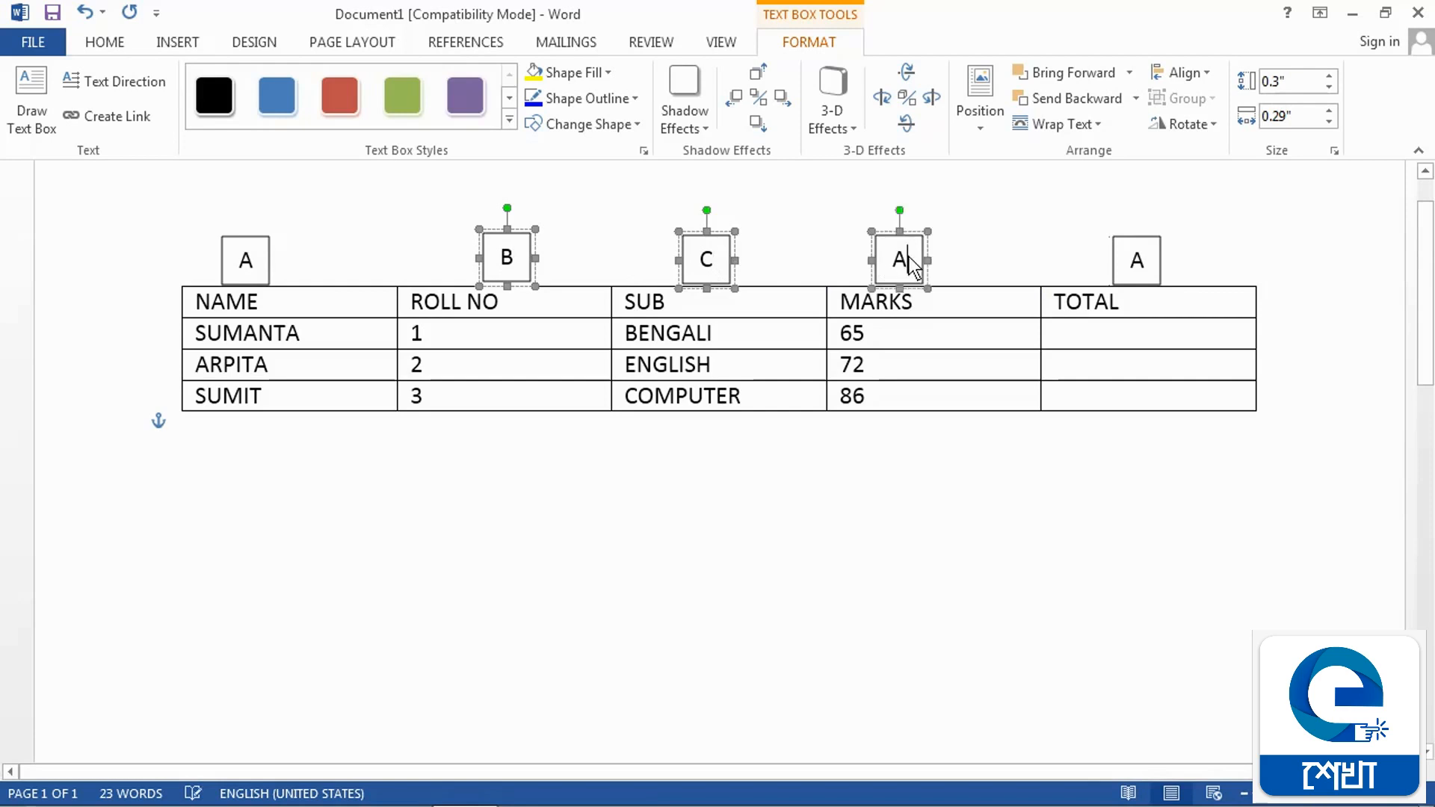
{"action": "key", "text": "BackSpace"}
{"action": "type", "text": "D"}
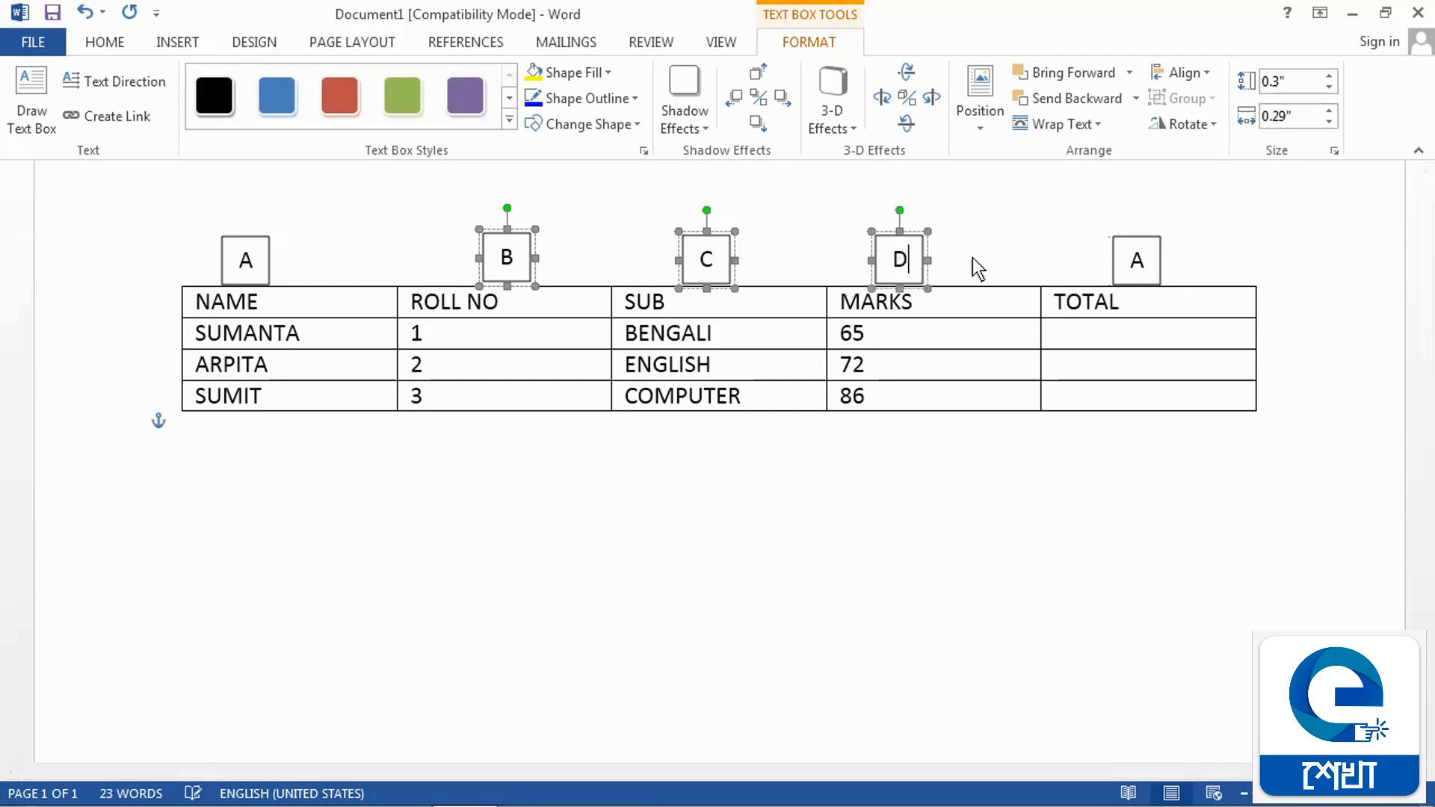
{"action": "left_click", "coordinate": [1143, 261]}
{"action": "key", "text": "BackSpace"}
{"action": "type", "text": "E"}
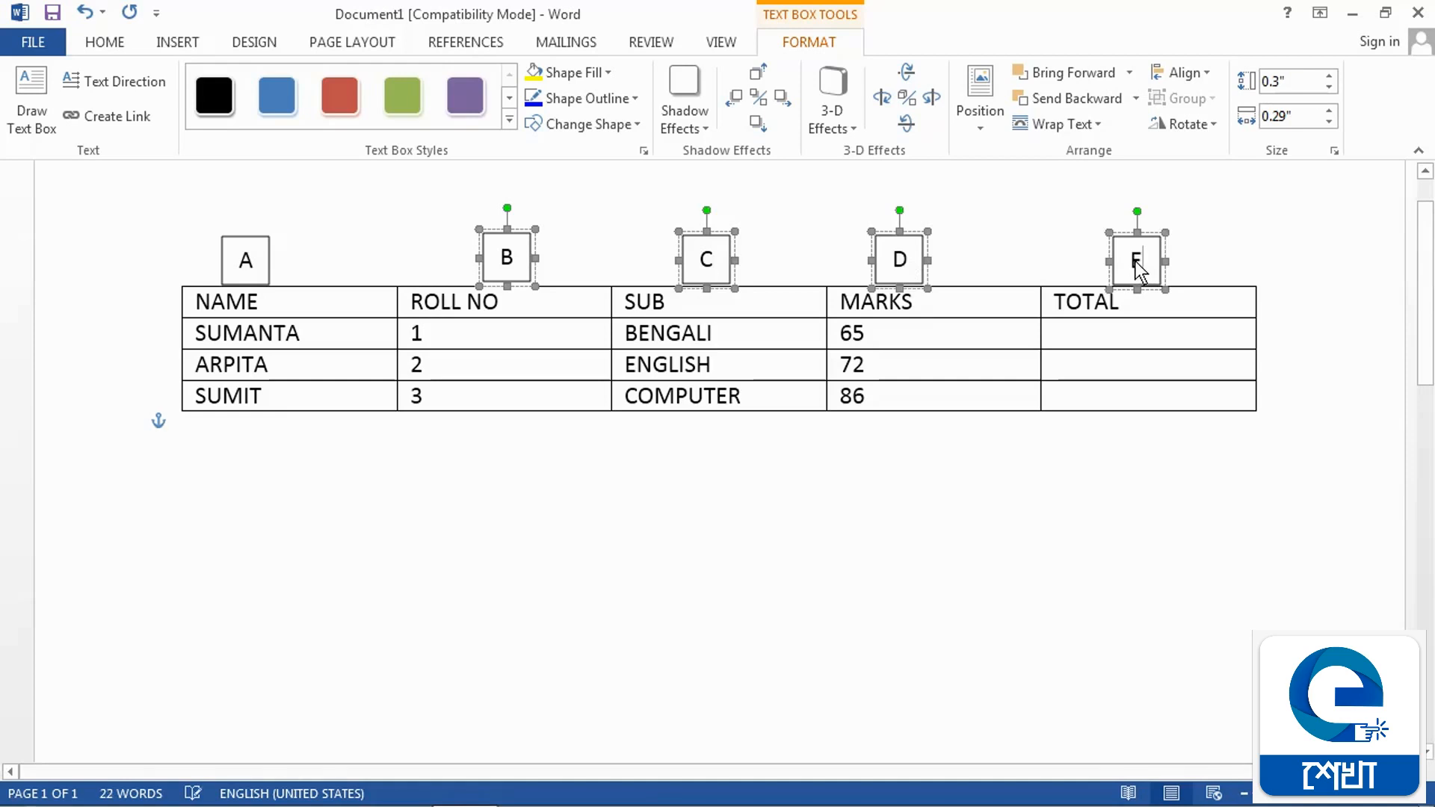
{"action": "left_click", "coordinate": [1216, 506]}
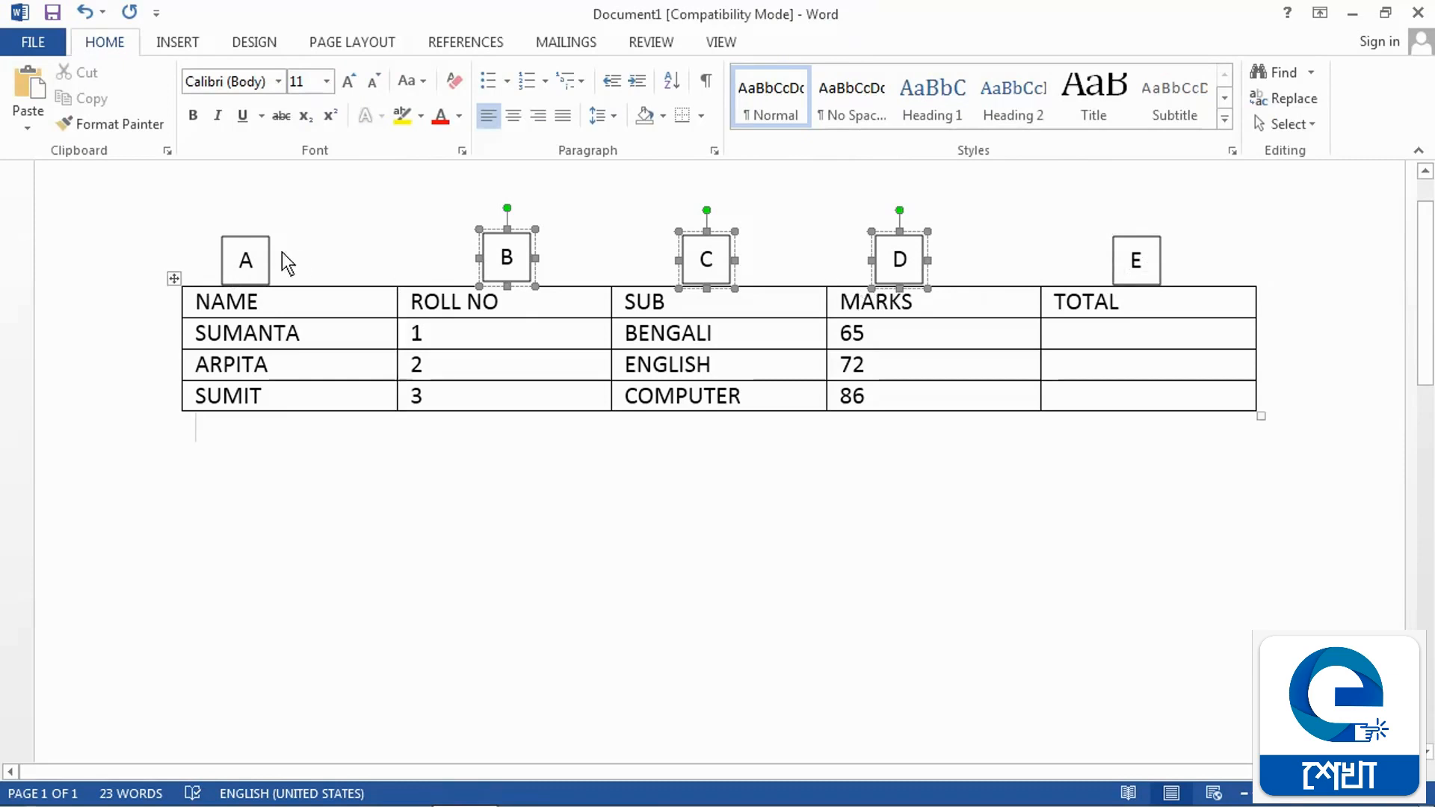
- Nudge the A and E boxes slightly upward above the table's header row
{"action": "left_click", "coordinate": [252, 251], "text": "shift"}
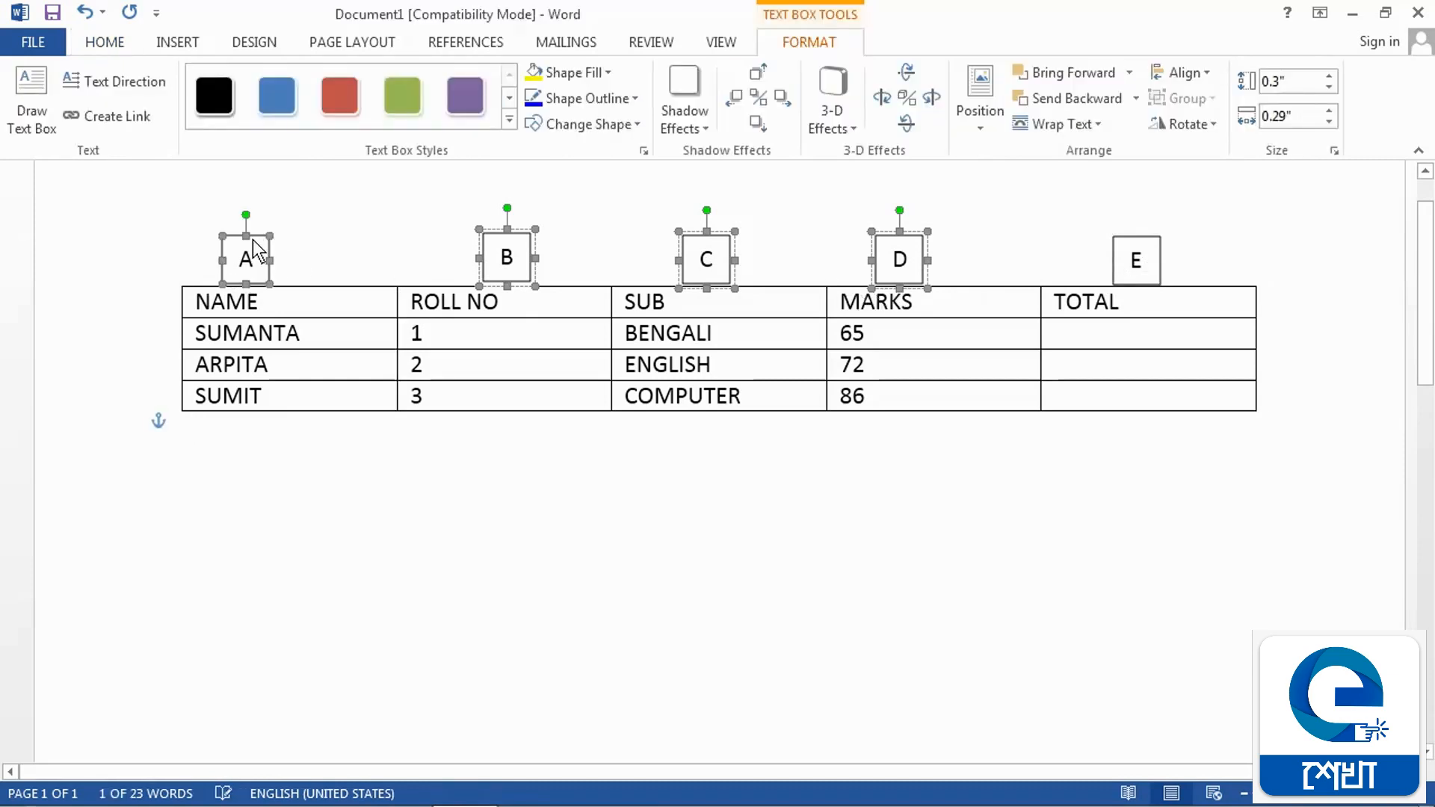
{"action": "left_click", "coordinate": [1145, 246], "text": "shift"}
{"action": "left_click", "coordinate": [1017, 479]}
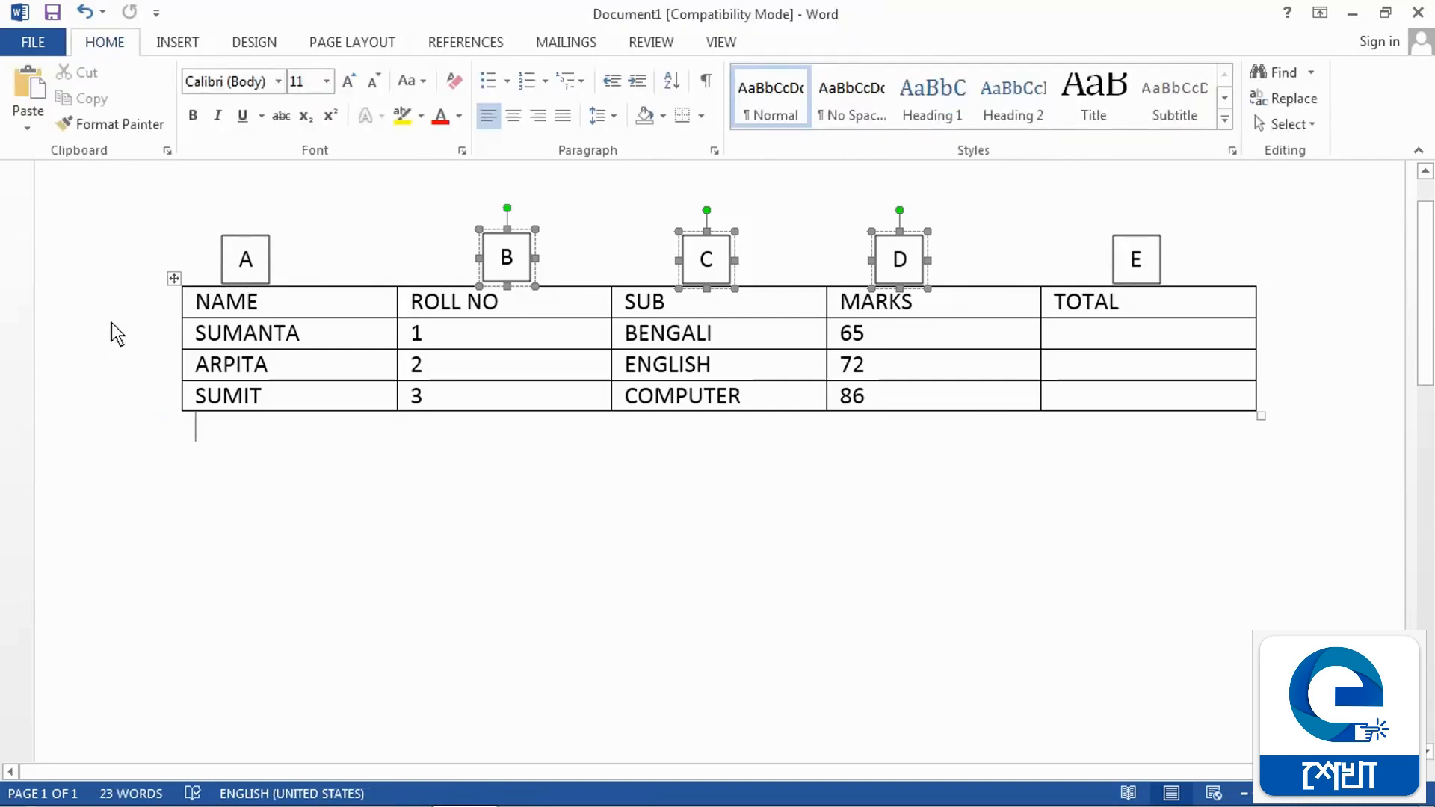
- Place a slightly shorter copy of the A box beside the header row and label it 1
{"action": "left_click_drag", "start_coordinate": [236, 240], "coordinate": [136, 277]}
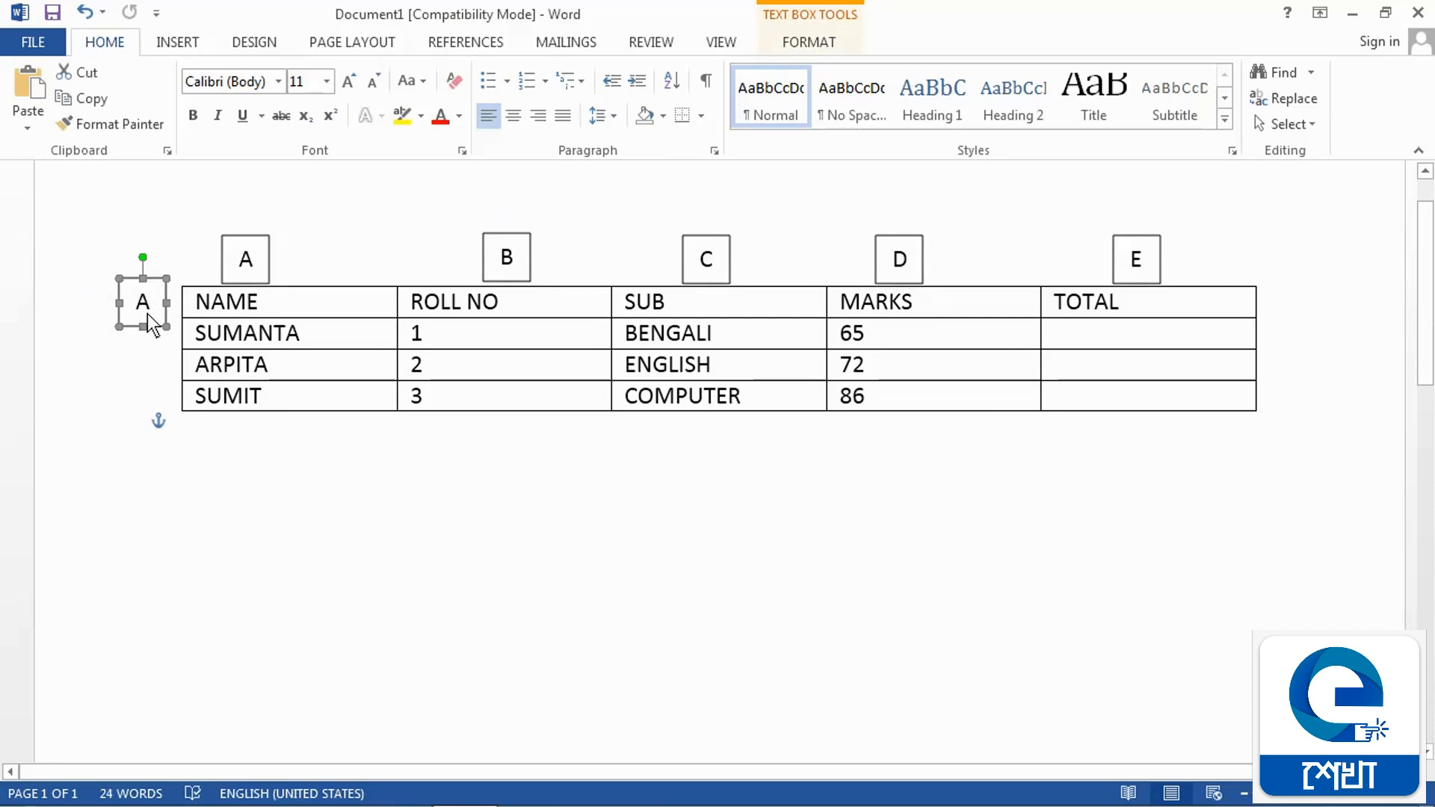
{"action": "left_click", "coordinate": [154, 298]}
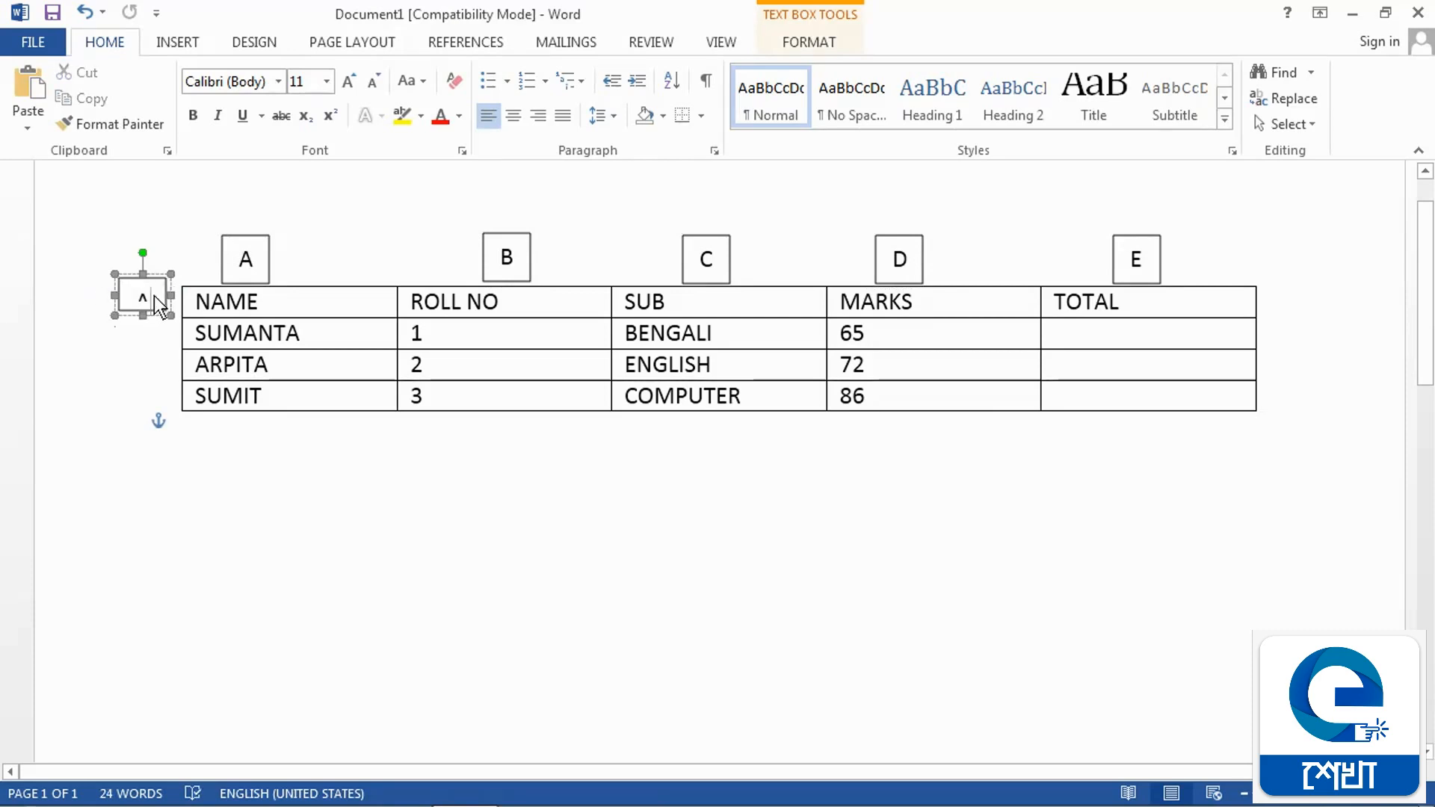
{"action": "key", "text": "BackSpace"}
{"action": "type", "text": "1"}
{"action": "left_click", "coordinate": [141, 316]}
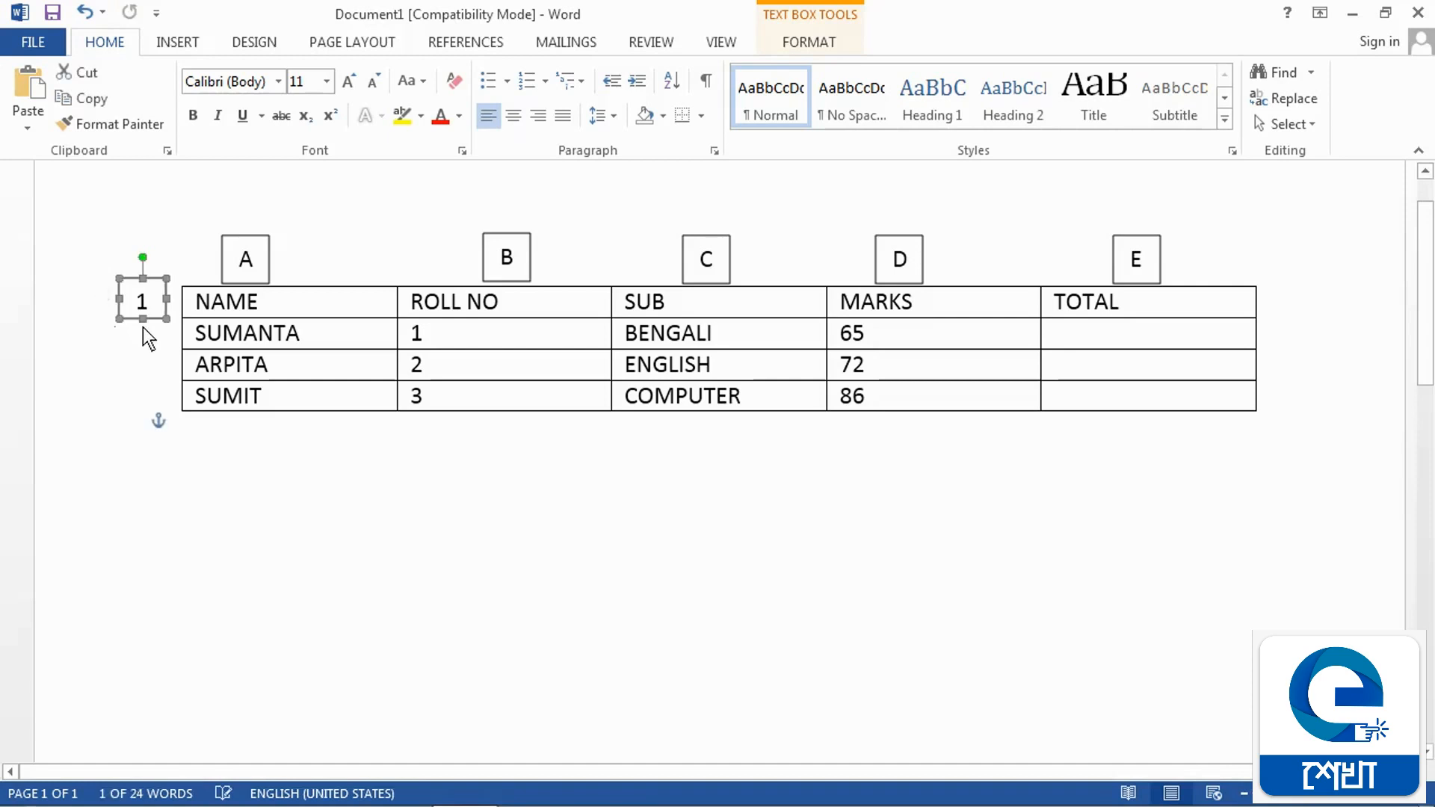
- Copy the 1 box down beside the other three rows and enlarge the table so its rows are taller
{"action": "left_click_drag", "start_coordinate": [154, 294], "coordinate": [153, 323]}
{"action": "left_click_drag", "start_coordinate": [154, 377], "coordinate": [158, 405]}
{"action": "left_click", "coordinate": [159, 408]}
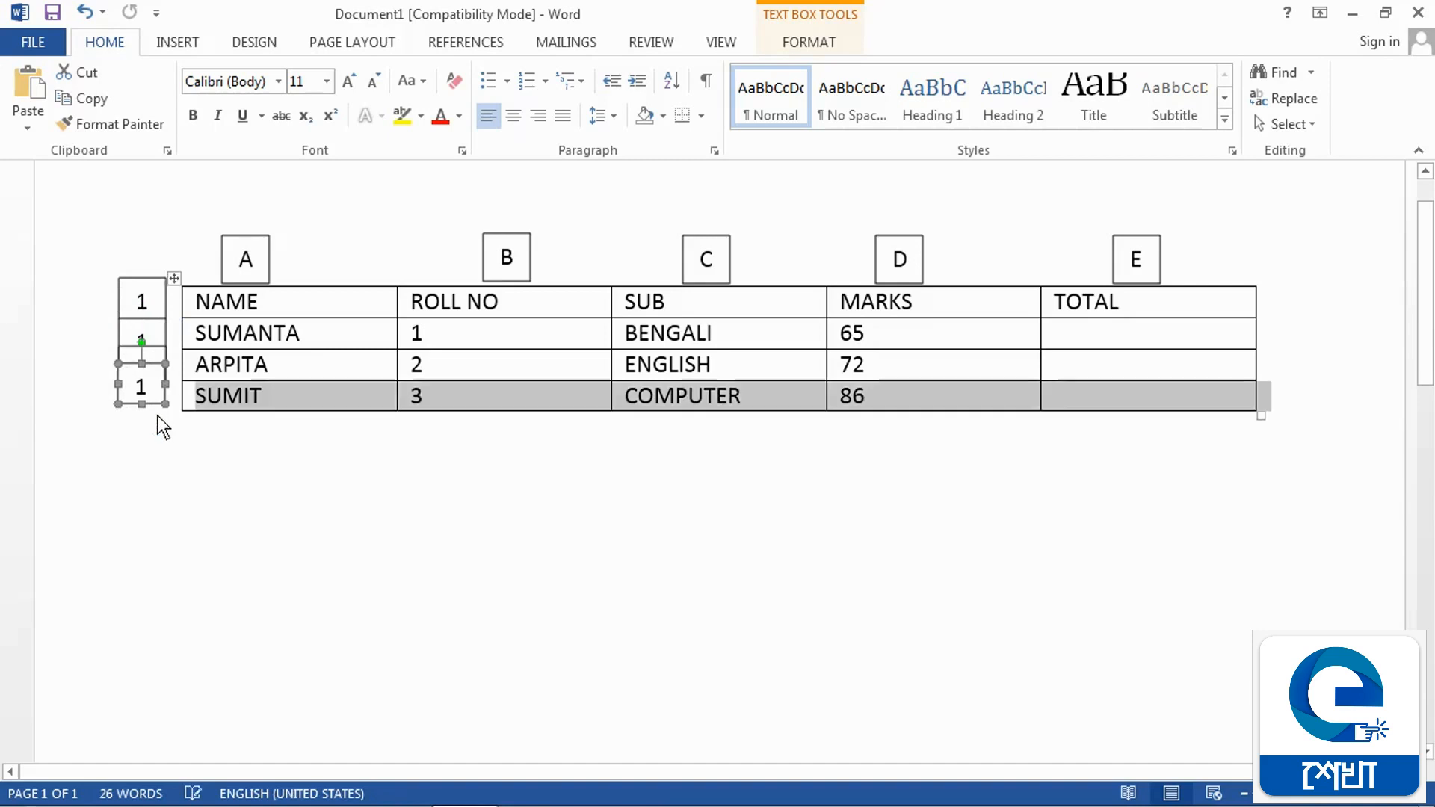
{"action": "left_click", "coordinate": [435, 464]}
{"action": "left_click", "coordinate": [1316, 451]}
{"action": "left_click_drag", "start_coordinate": [1264, 418], "coordinate": [1275, 512]}
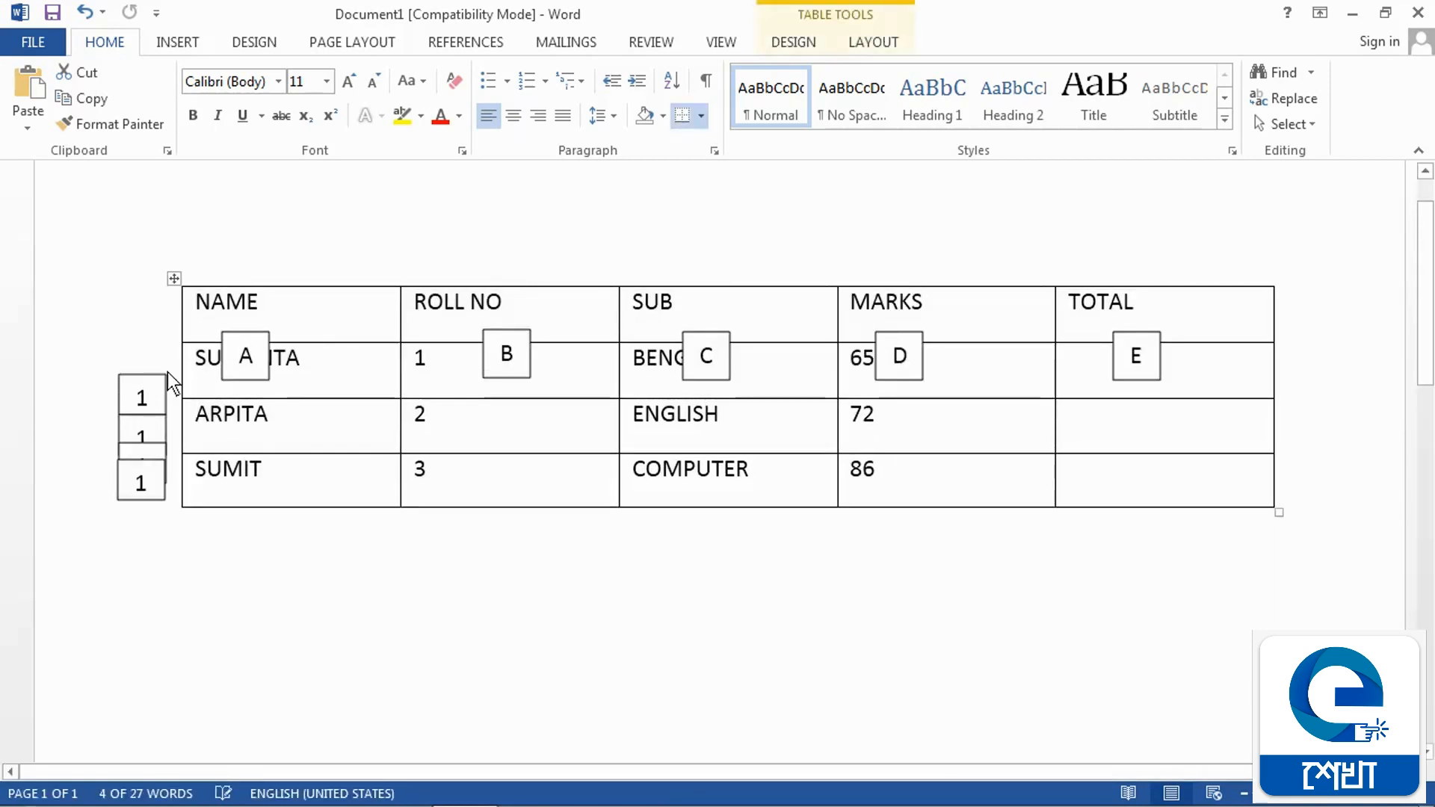
{"action": "left_click_drag", "start_coordinate": [138, 379], "coordinate": [152, 305]}
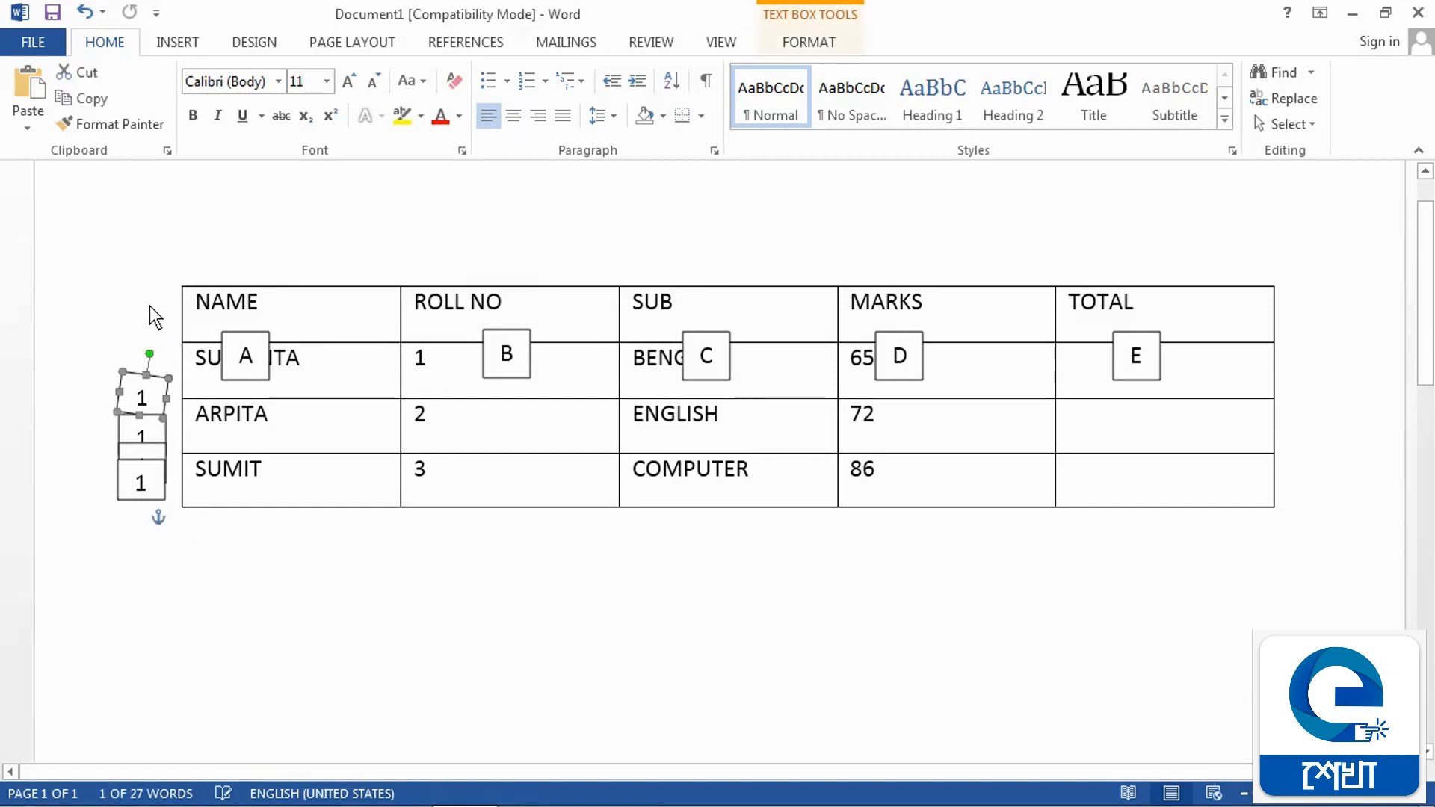
{"action": "key", "text": "ctrl+z"}
{"action": "key", "text": "ctrl+z"}
{"action": "key", "text": "ctrl+z"}
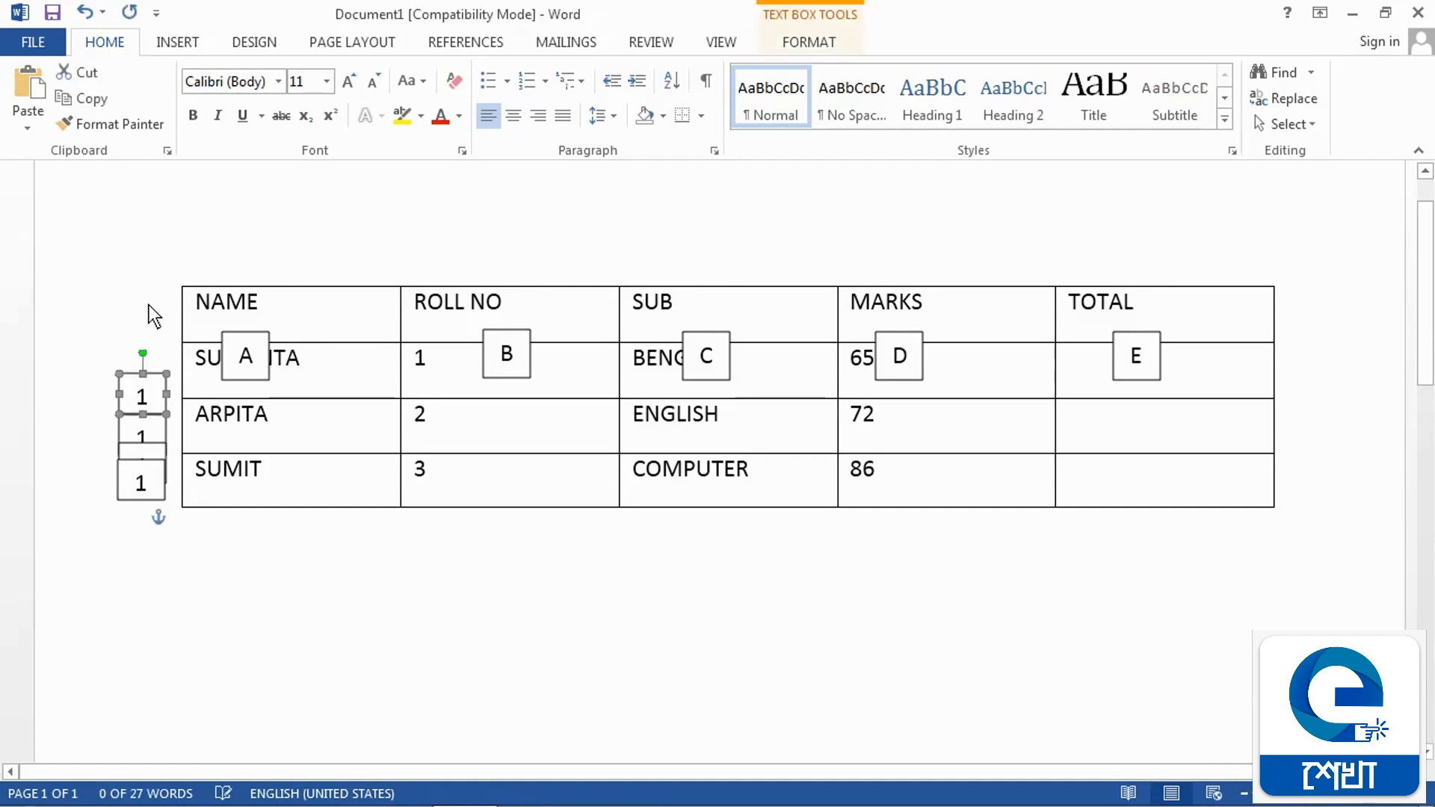
- Move the first three number boxes up so that each sits beside its own table row
{"action": "key", "text": "Up"}
{"action": "key", "text": "Up"}
{"action": "key", "text": "Up"}
{"action": "key", "text": "Up"}
{"action": "key", "text": "Up"}
{"action": "key", "text": "Up"}
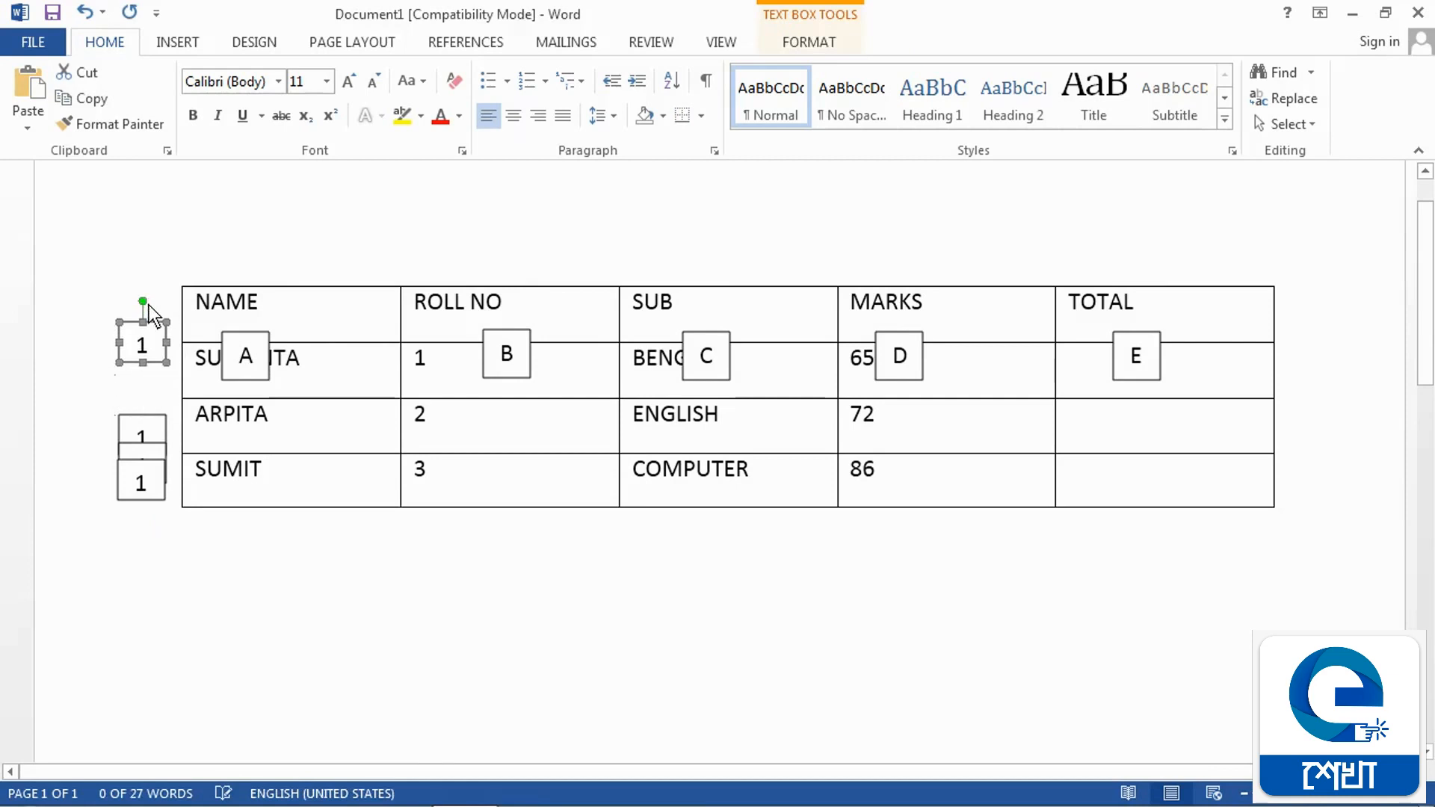
{"action": "key", "text": "Up"}
{"action": "left_click_drag", "start_coordinate": [147, 416], "coordinate": [150, 356]}
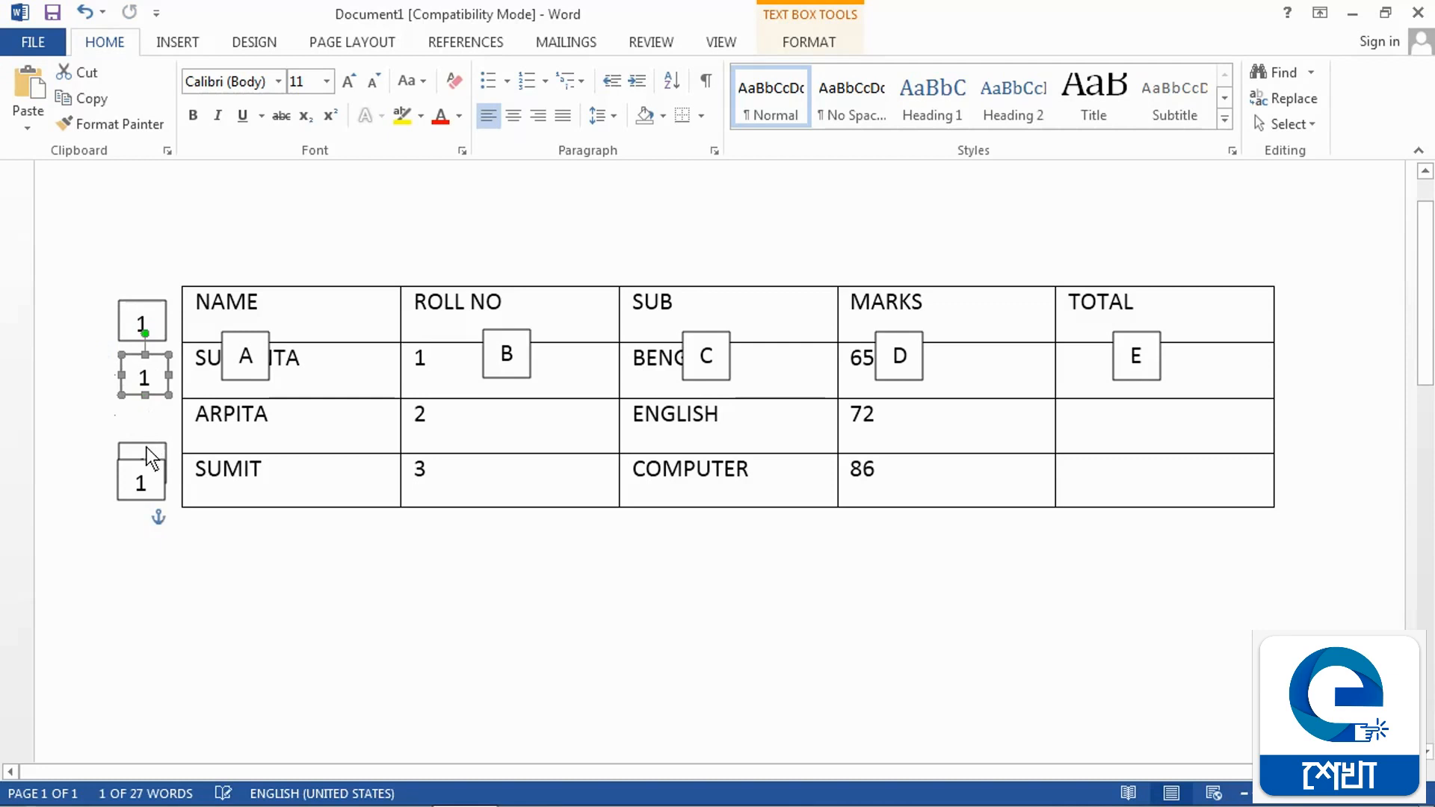
{"action": "left_click_drag", "start_coordinate": [147, 445], "coordinate": [147, 411]}
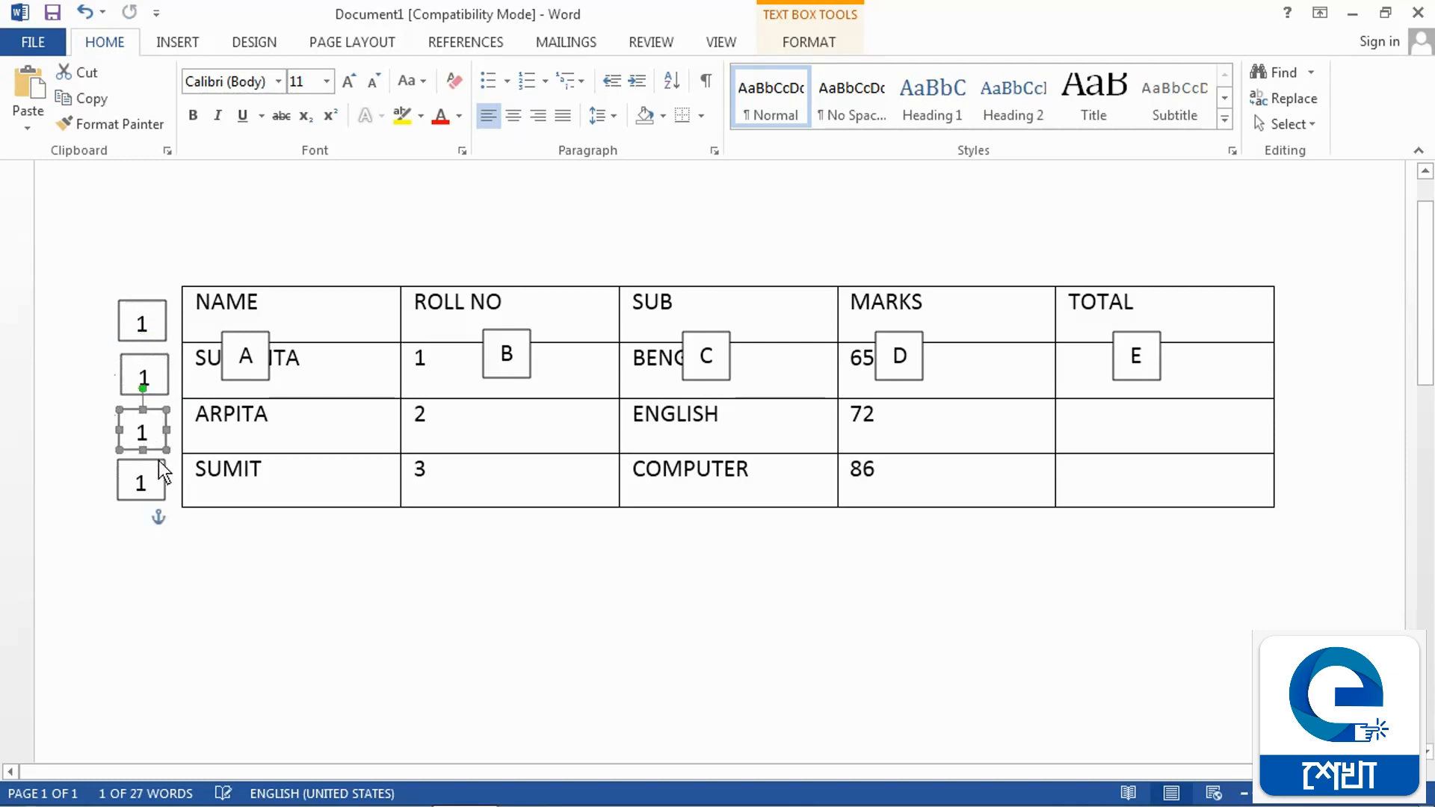
- Relabel the boxes beside the second, third and fourth rows as 2, 3 and 4
{"action": "type", "text": "2"}
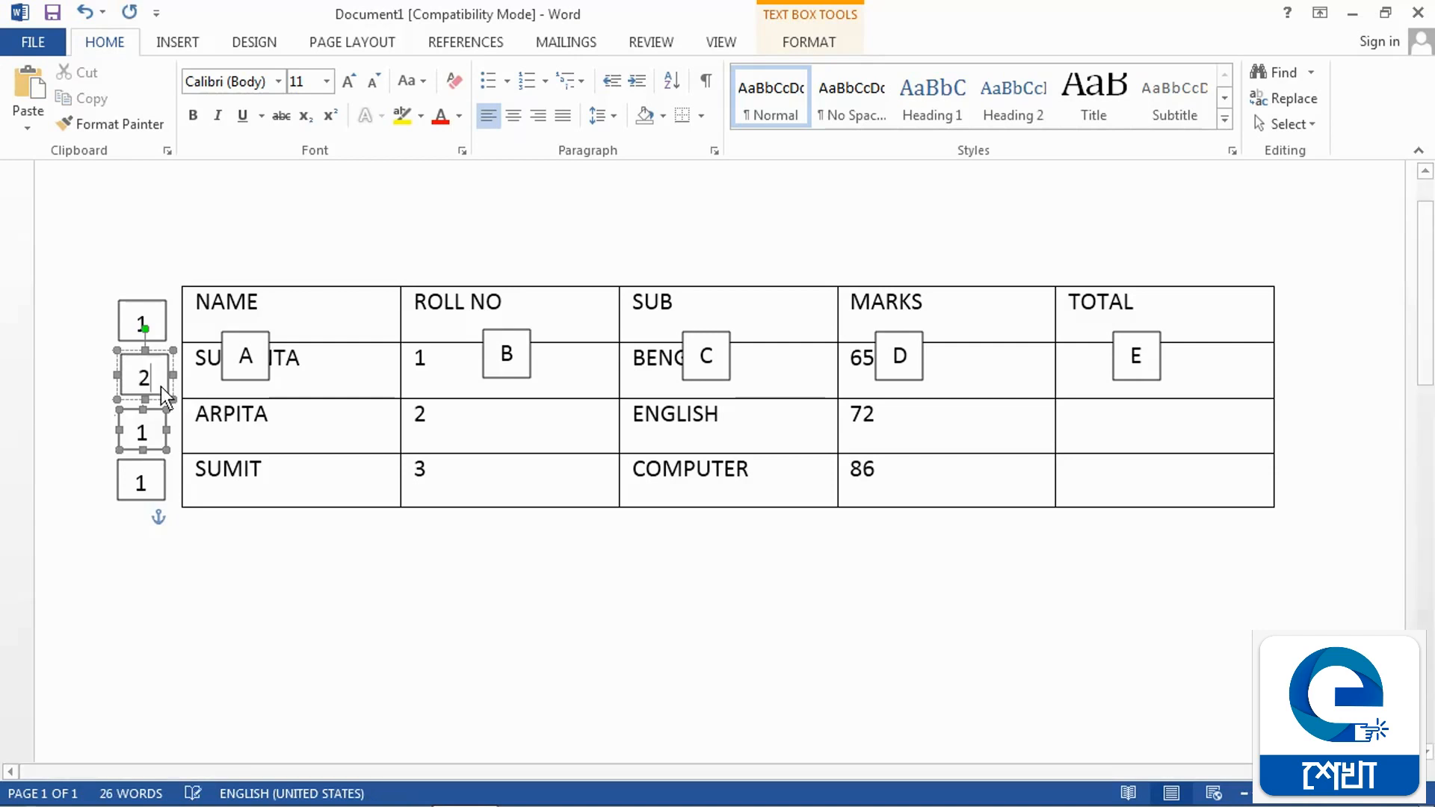
{"action": "left_click", "coordinate": [154, 438]}
{"action": "type", "text": "3"}
{"action": "left_click", "coordinate": [151, 480]}
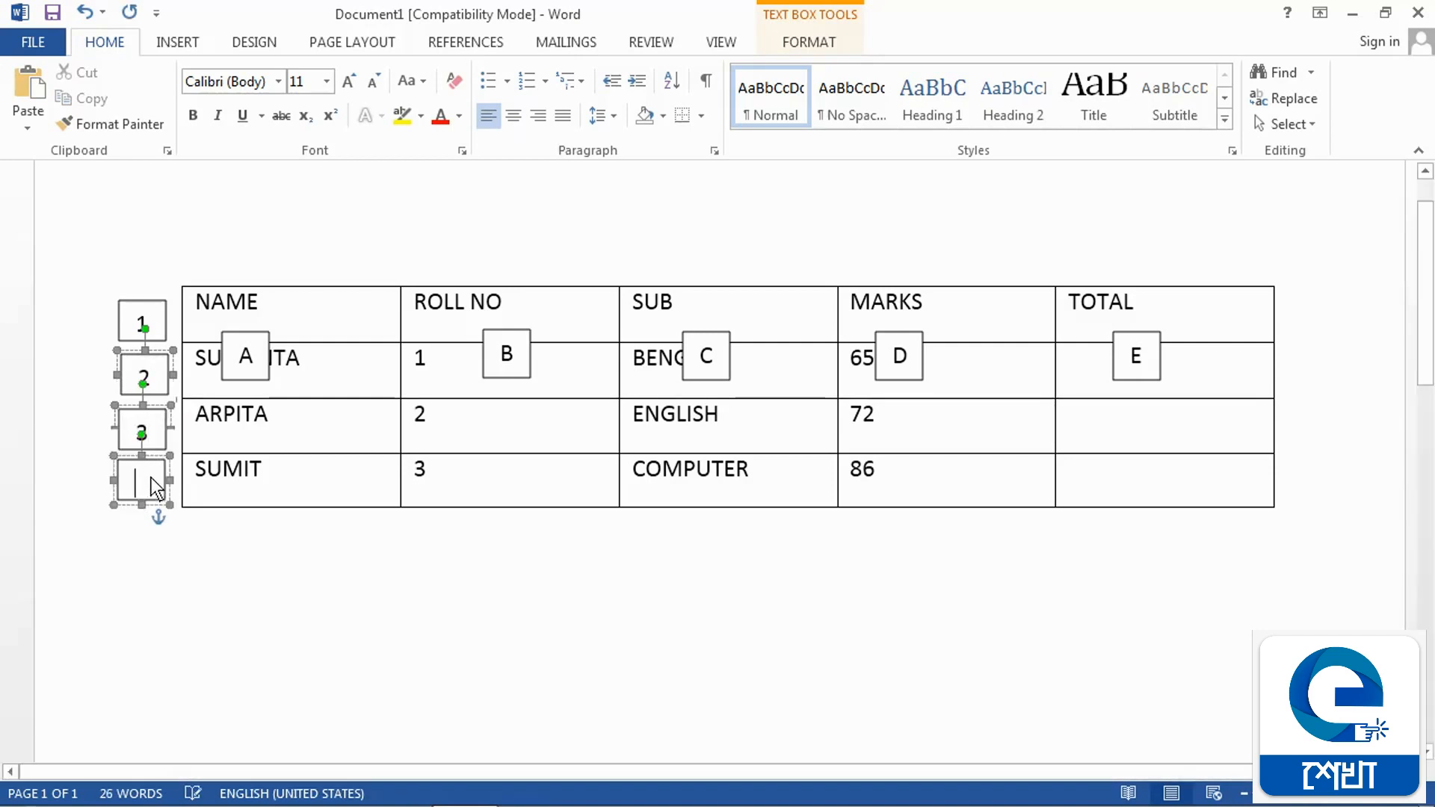
{"action": "type", "text": "4"}
{"action": "left_click", "coordinate": [242, 558]}
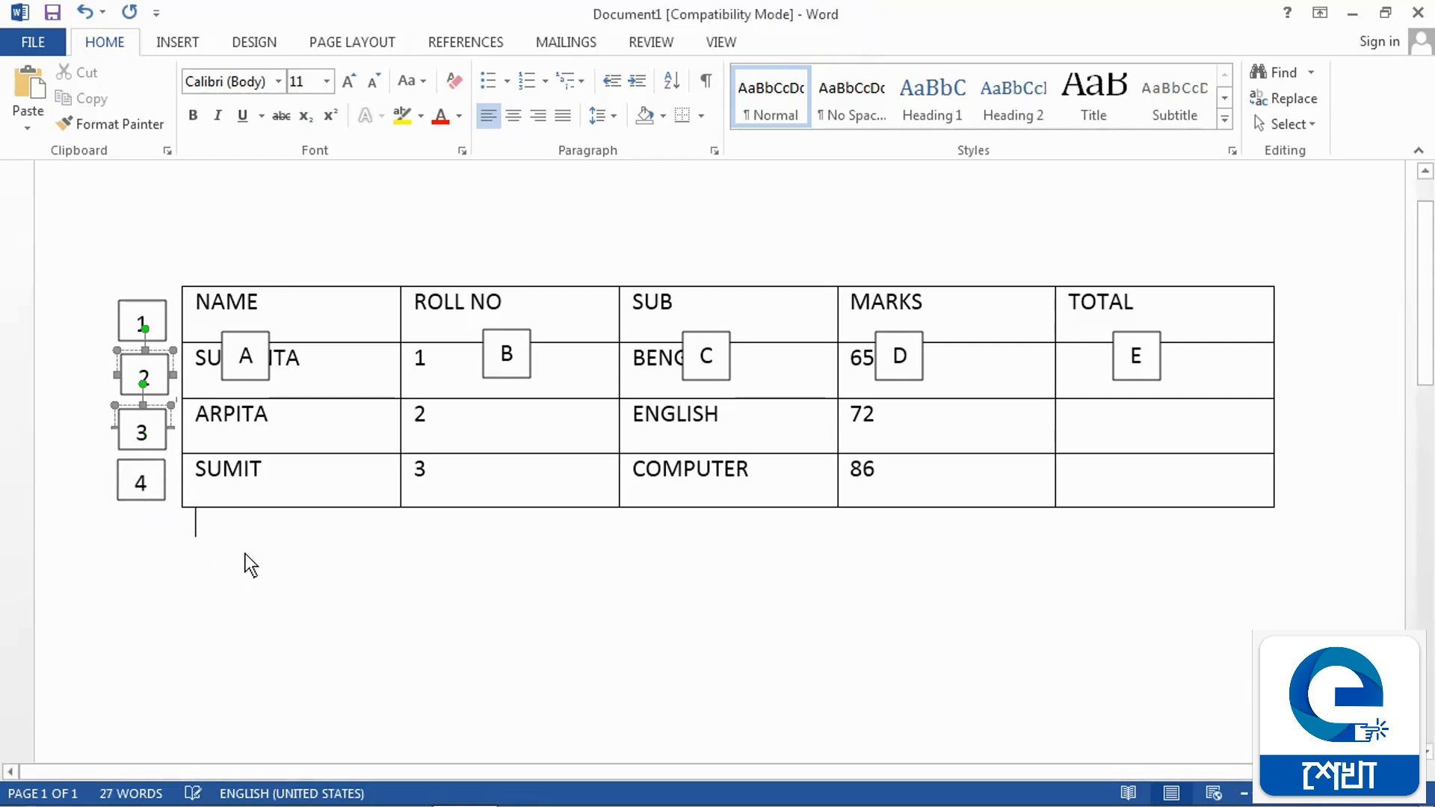
- Move the A, B, C, D and E label boxes together up above the table's header row
{"action": "left_click", "coordinate": [257, 345]}
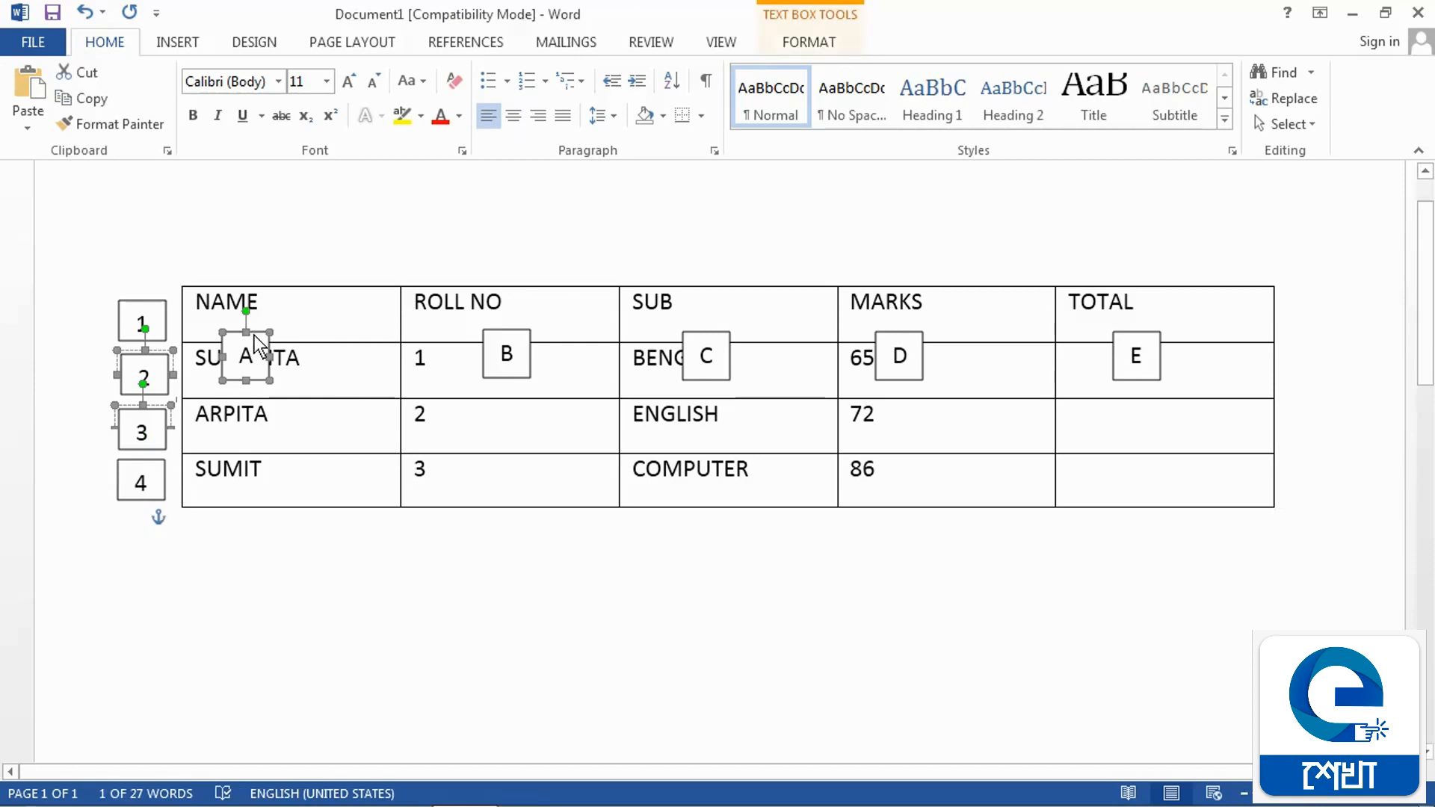
{"action": "left_click", "coordinate": [507, 335], "text": "shift"}
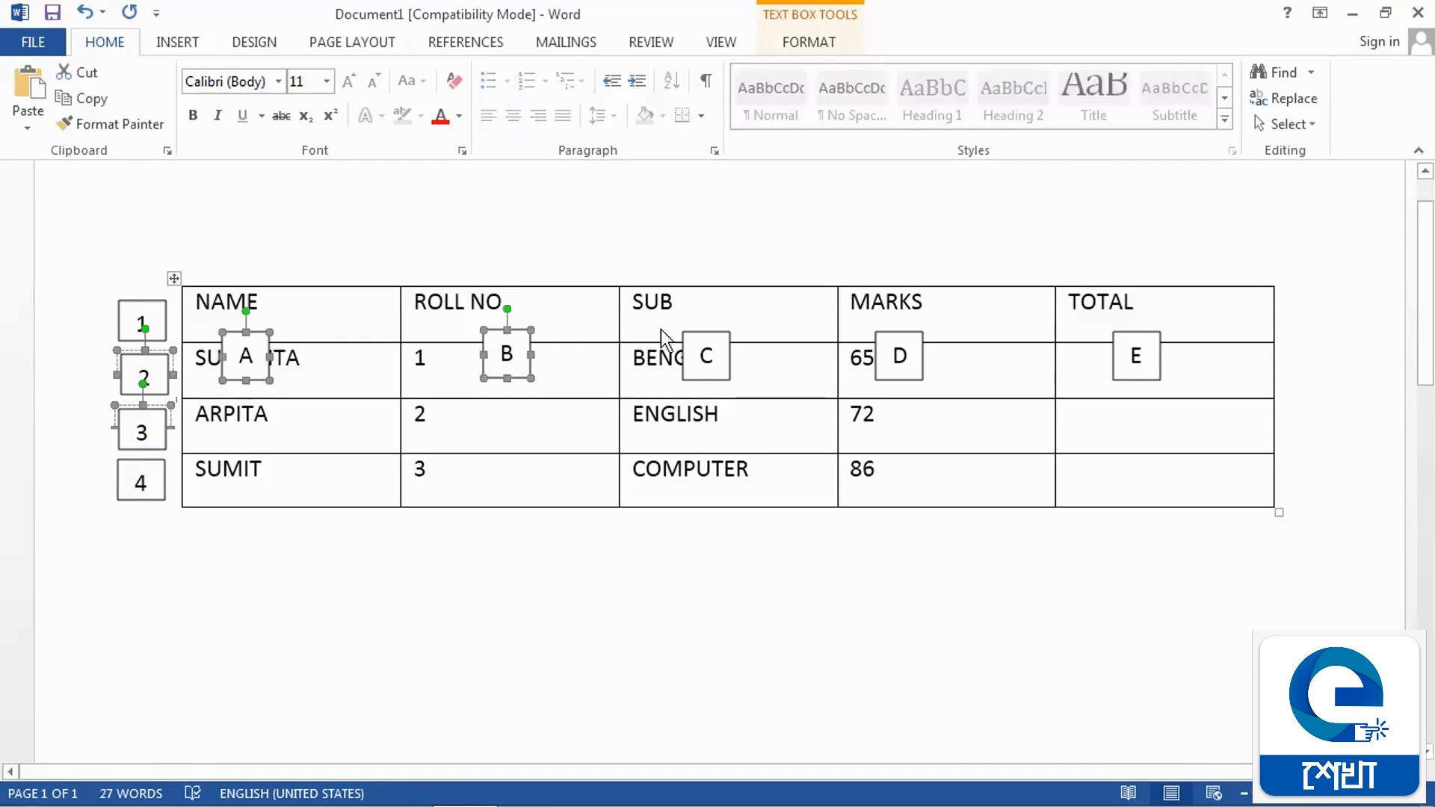
{"action": "left_click", "coordinate": [688, 334], "text": "shift"}
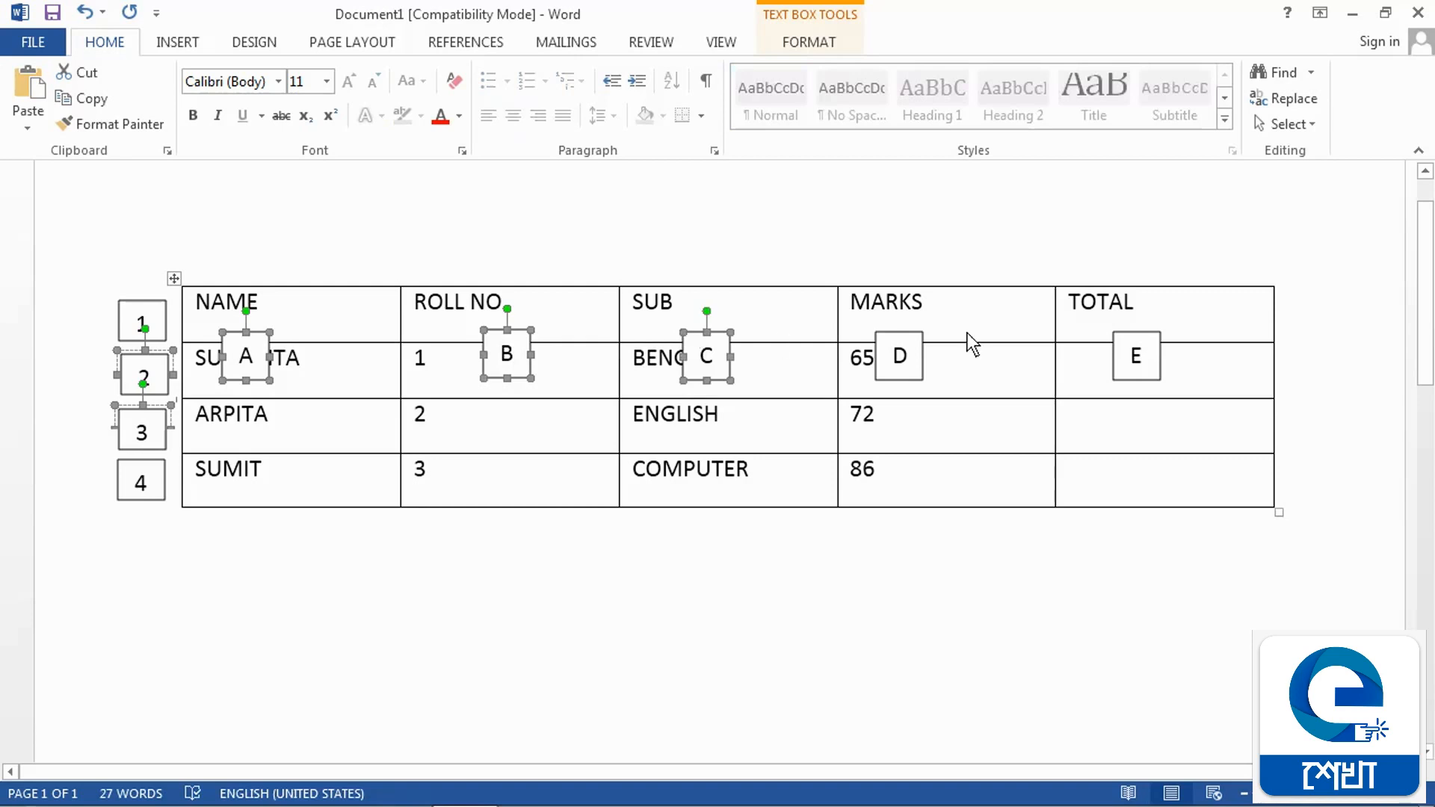
{"action": "left_click", "coordinate": [915, 346], "text": "shift"}
{"action": "left_click", "coordinate": [1128, 337], "text": "shift"}
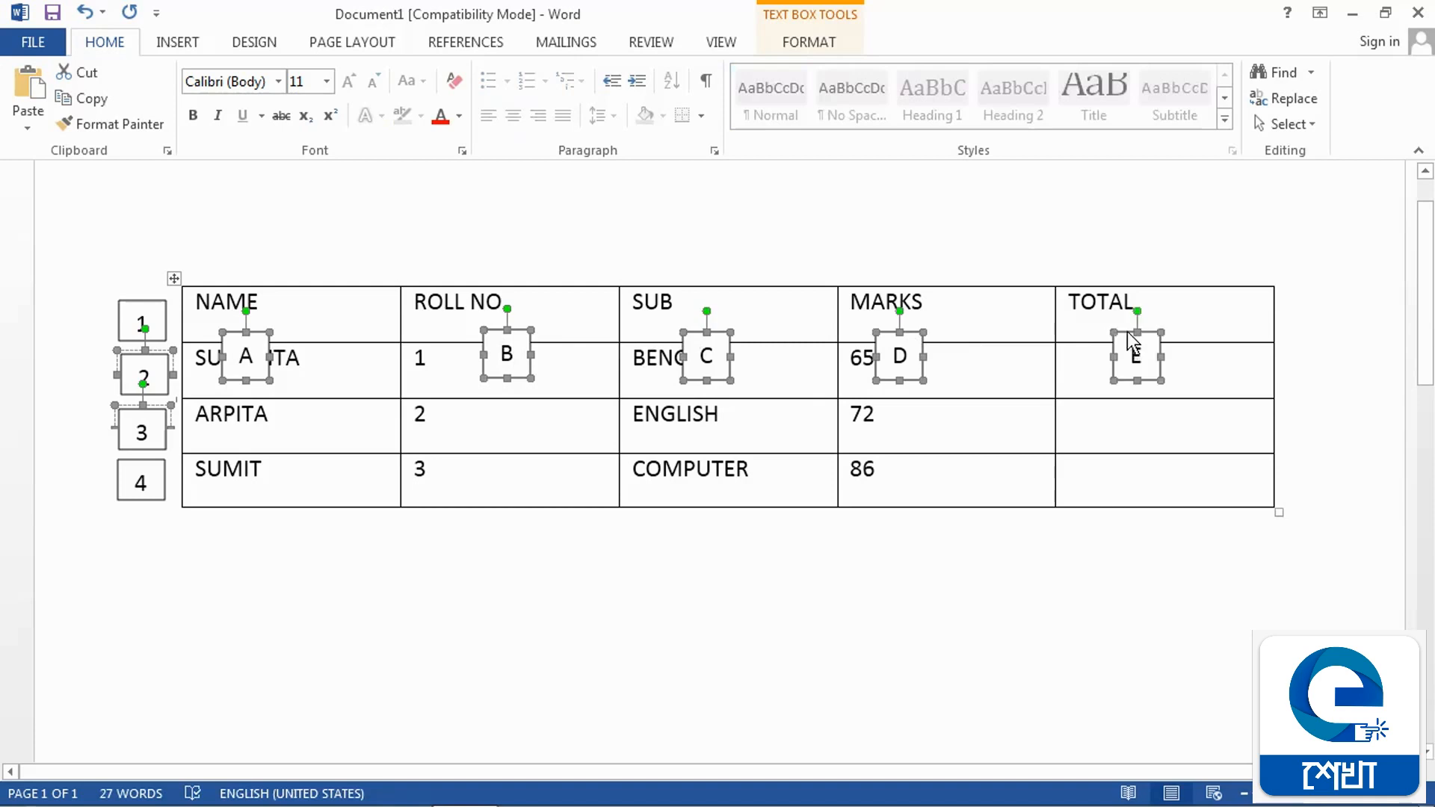
{"action": "key", "text": "Up"}
{"action": "key", "text": "Up"}
{"action": "key", "text": "Up"}
{"action": "key", "text": "Up"}
{"action": "key", "text": "Up"}
{"action": "key", "text": "Up"}
{"action": "key", "text": "Up"}
{"action": "key", "text": "Up"}
{"action": "key", "text": "Up"}
{"action": "key", "text": "Up"}
{"action": "key", "text": "Up"}
{"action": "key", "text": "Up"}
{"action": "key", "text": "Up"}
{"action": "key", "text": "Up"}
{"action": "key", "text": "Up"}
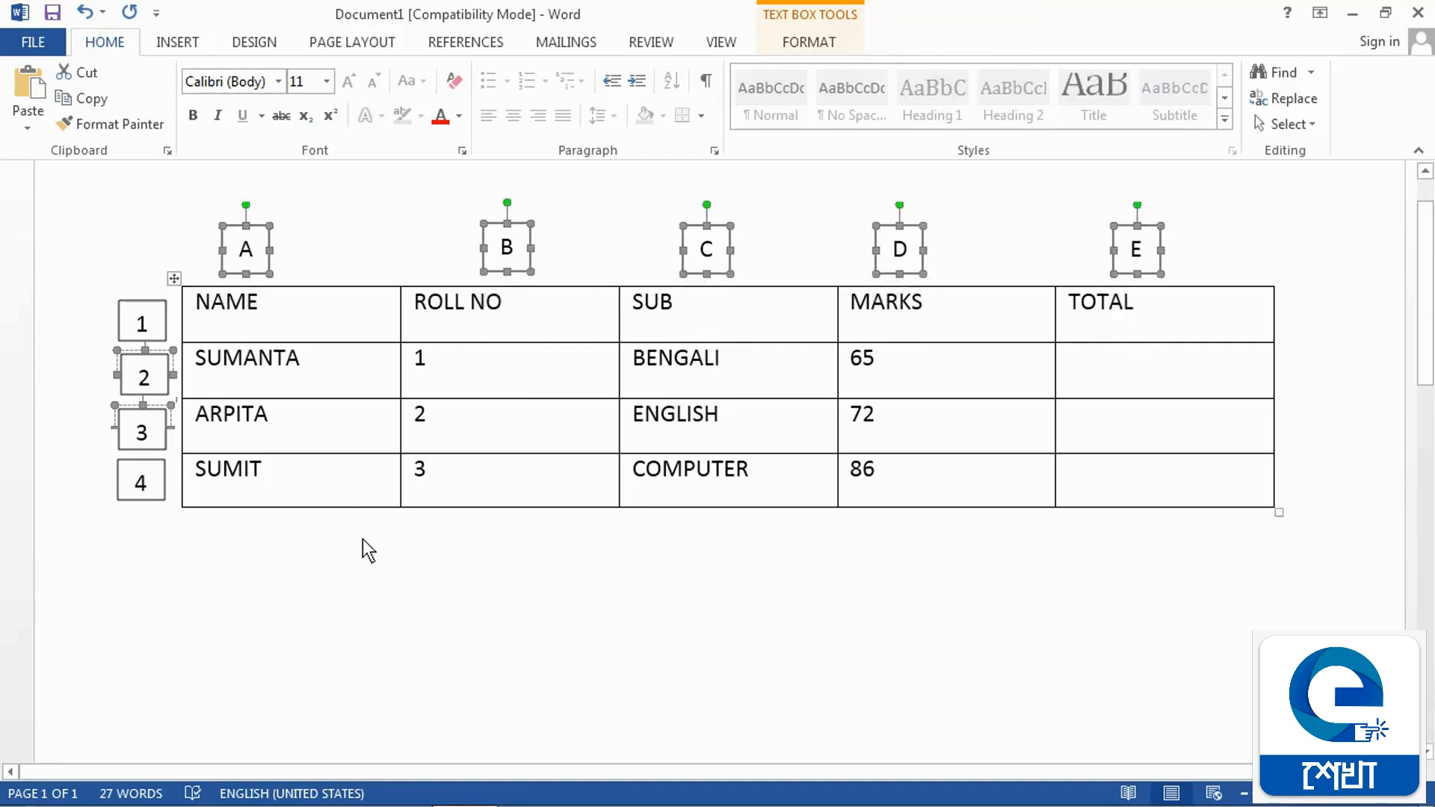
{"action": "left_click", "coordinate": [362, 540]}
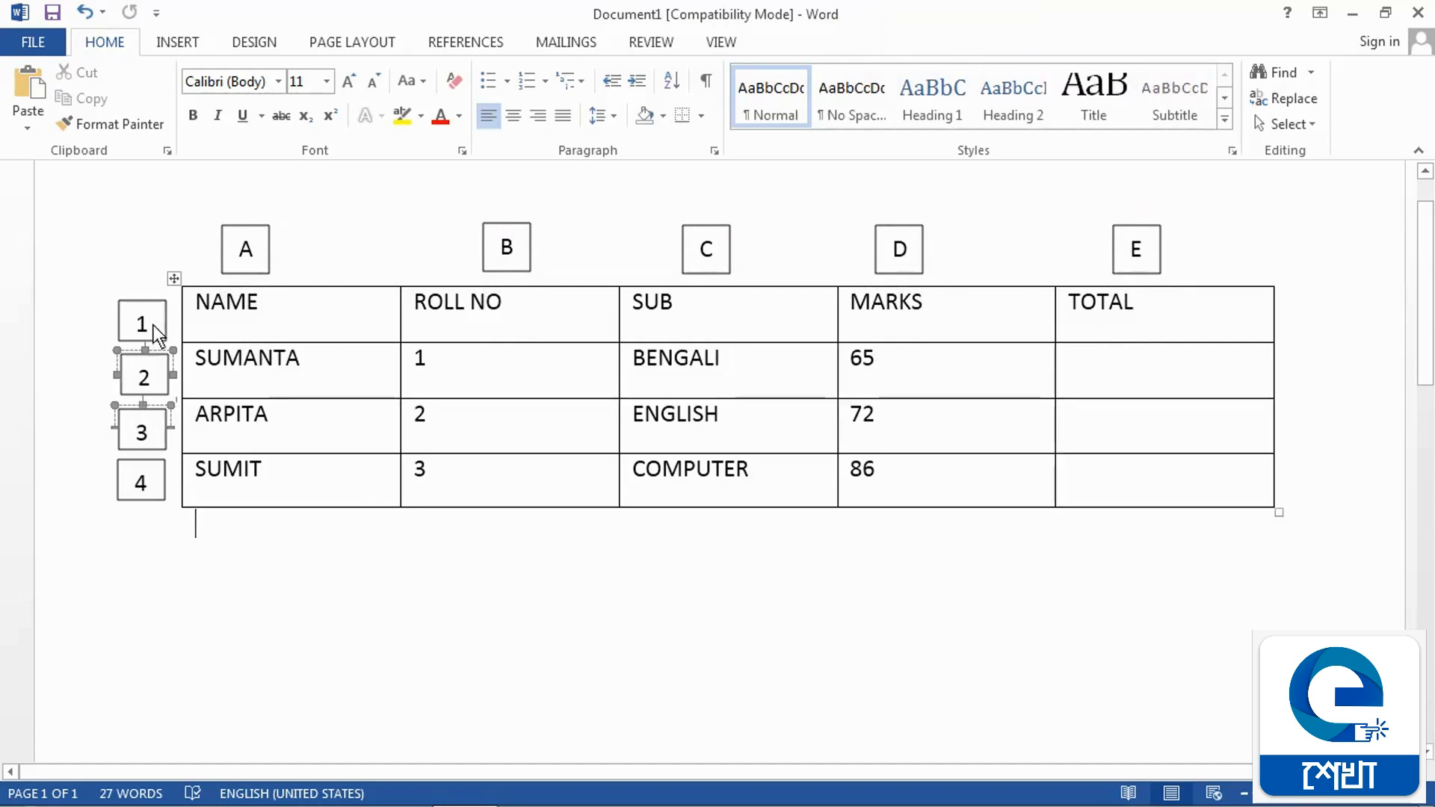
{"action": "left_click", "coordinate": [170, 555]}
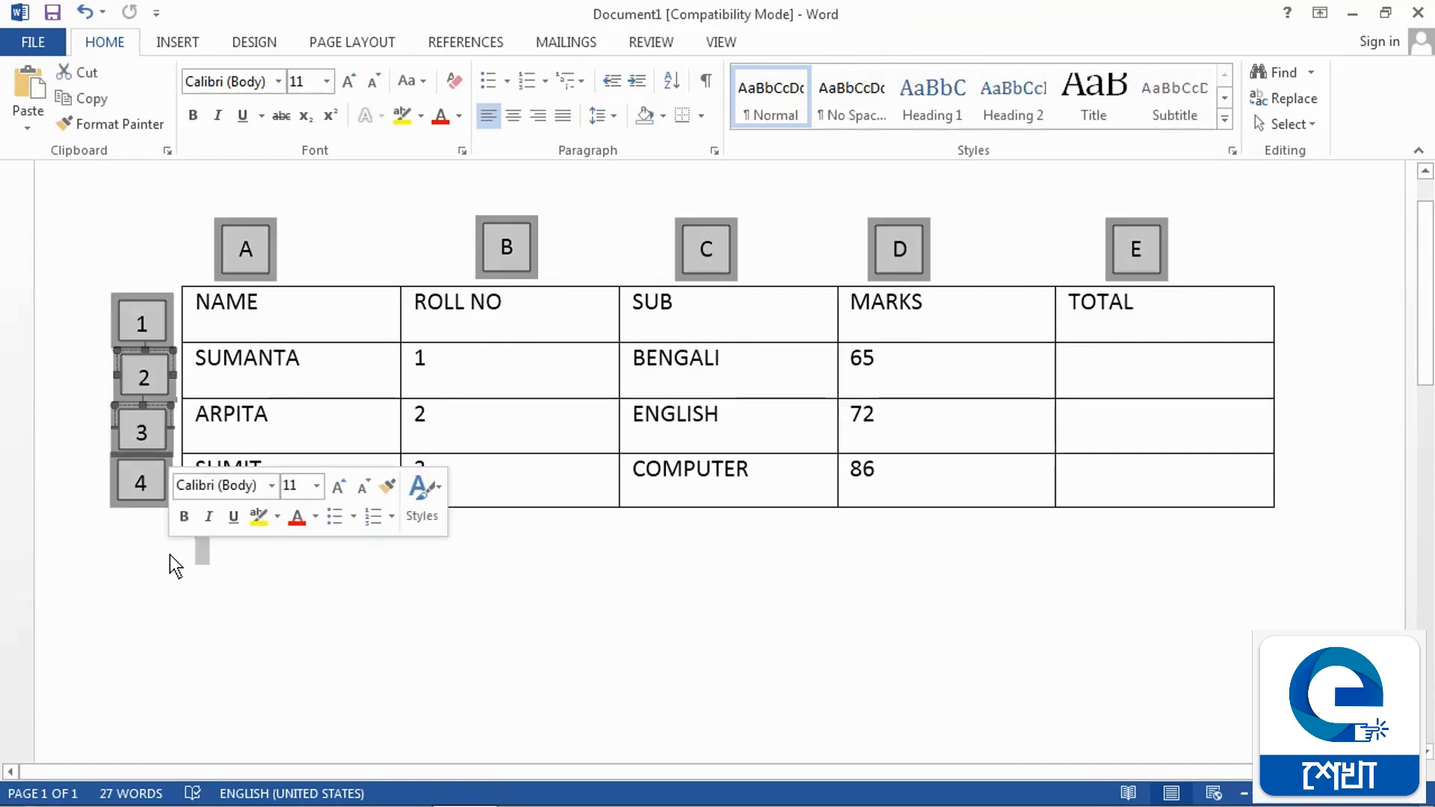
{"action": "left_click", "coordinate": [436, 625]}
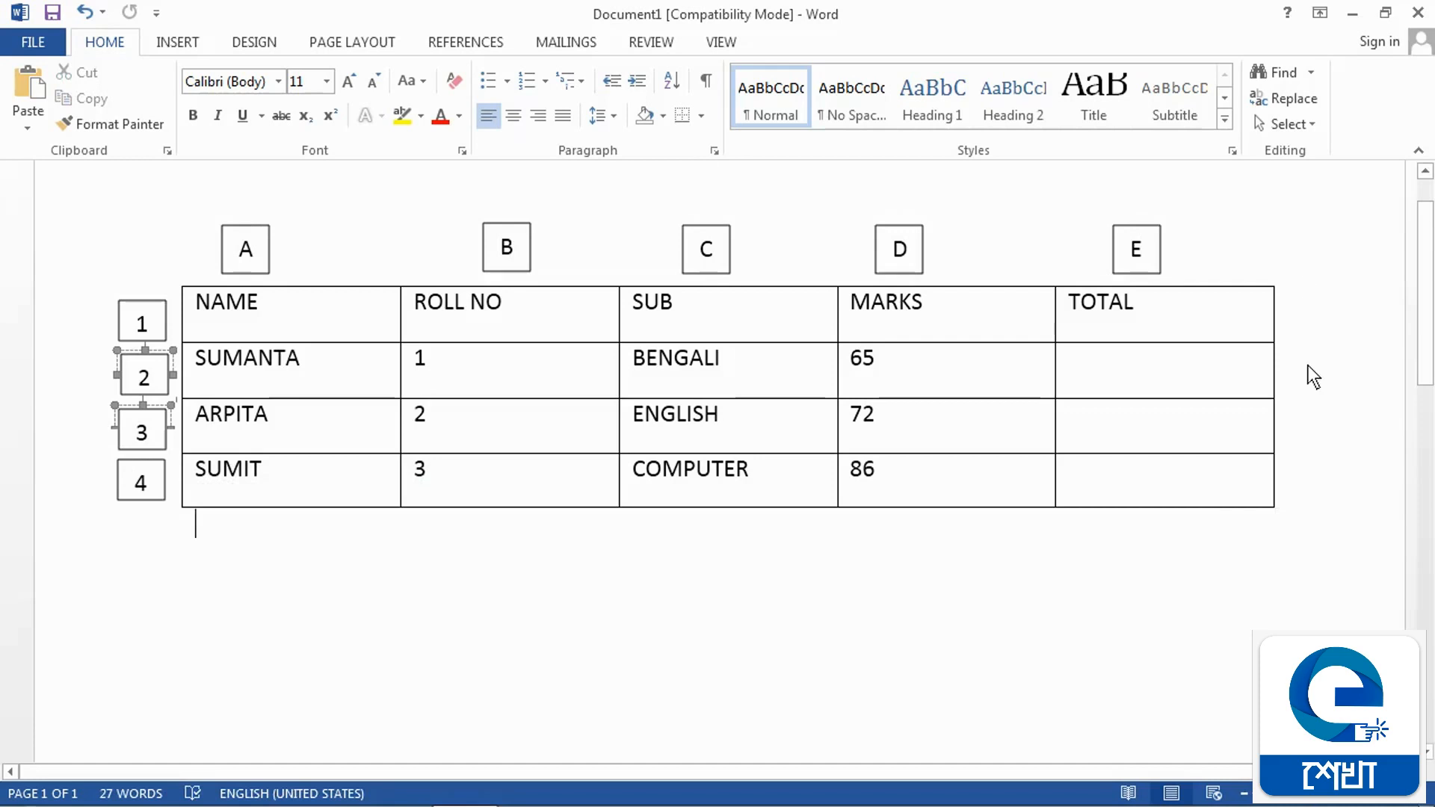
{"action": "left_click", "coordinate": [501, 373]}
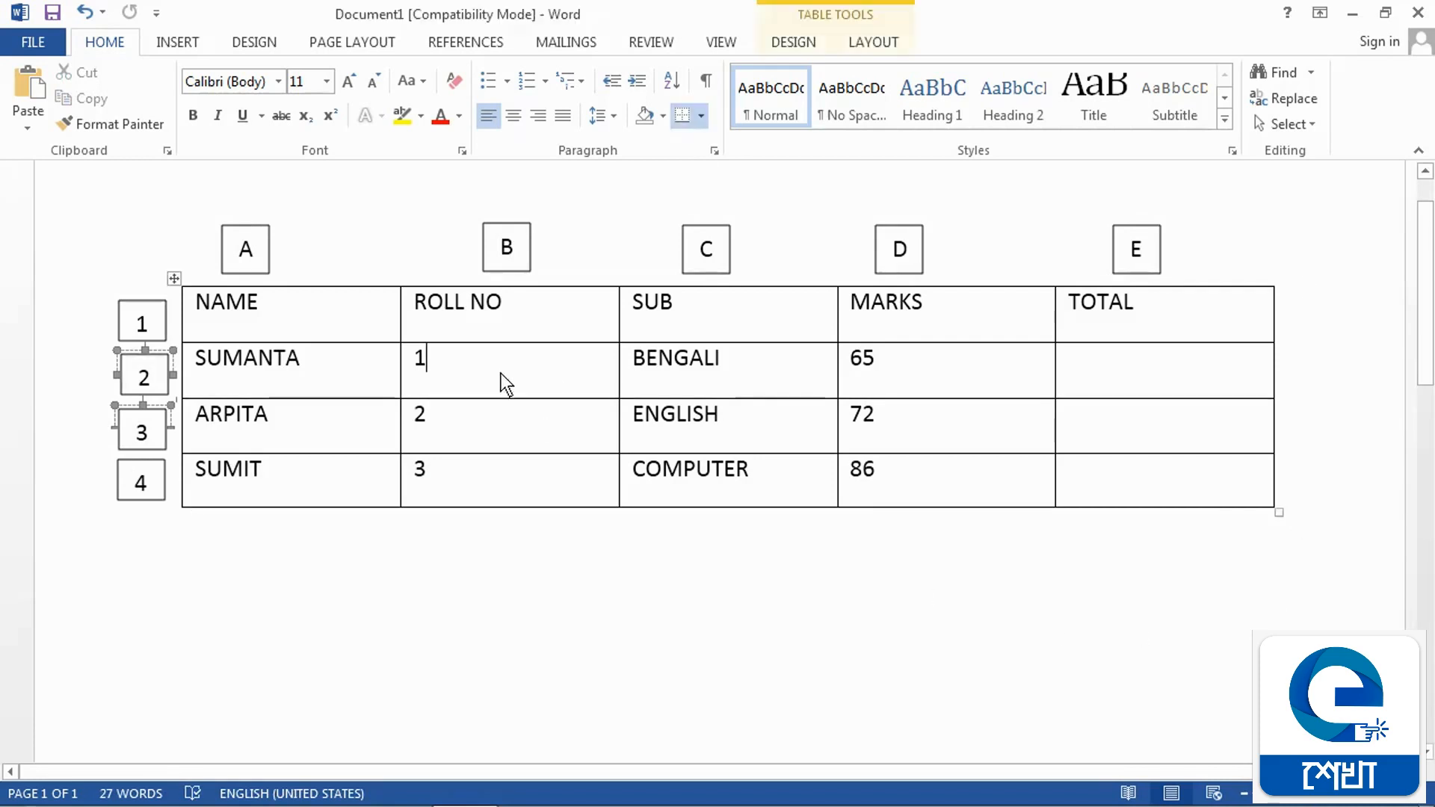
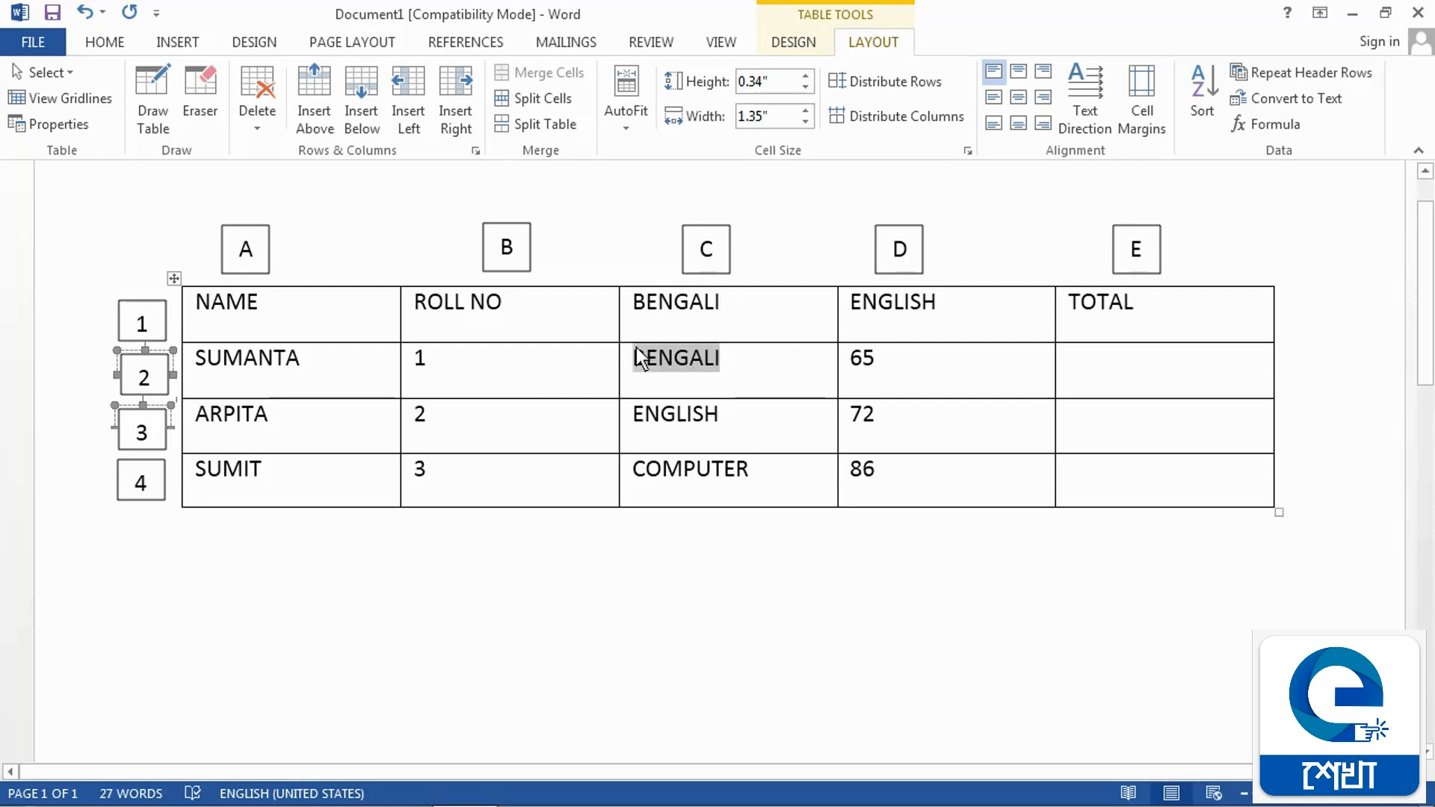
- Replace the subject names under the BENGALI header with the marks 30, 50 and 60
{"action": "type", "text": "30"}
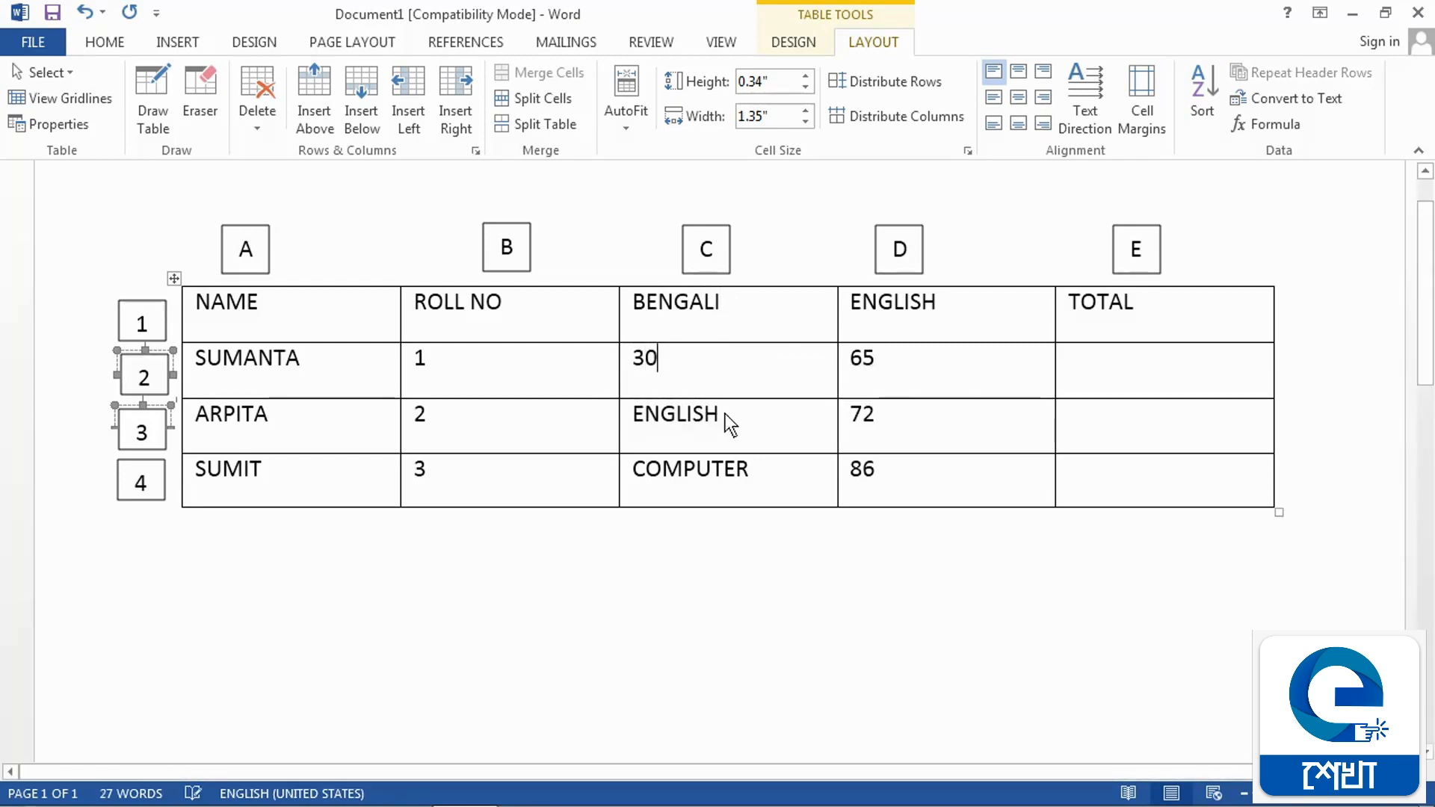
{"action": "left_click_drag", "start_coordinate": [722, 414], "coordinate": [635, 402]}
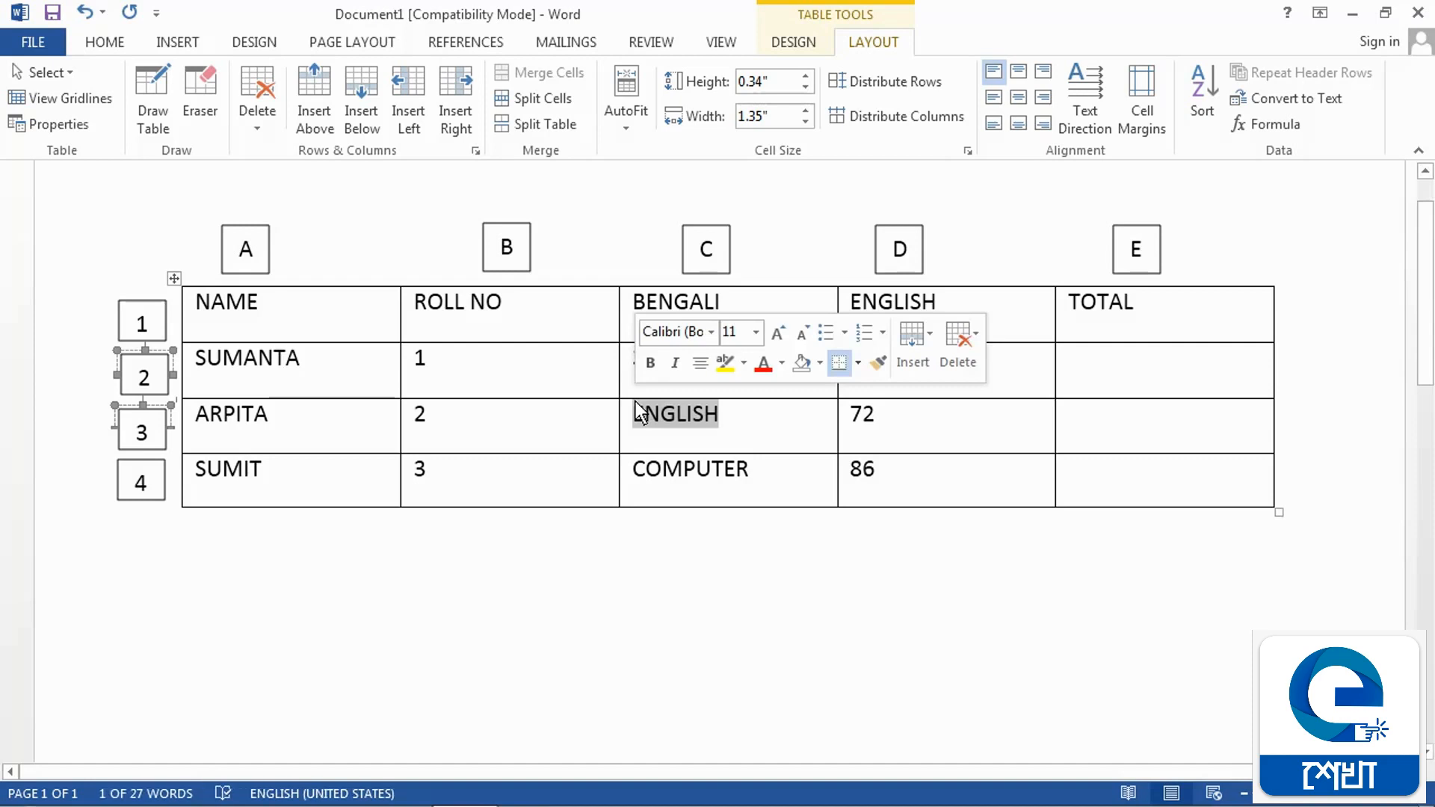
{"action": "type", "text": "50"}
{"action": "left_click_drag", "start_coordinate": [764, 474], "coordinate": [637, 462]}
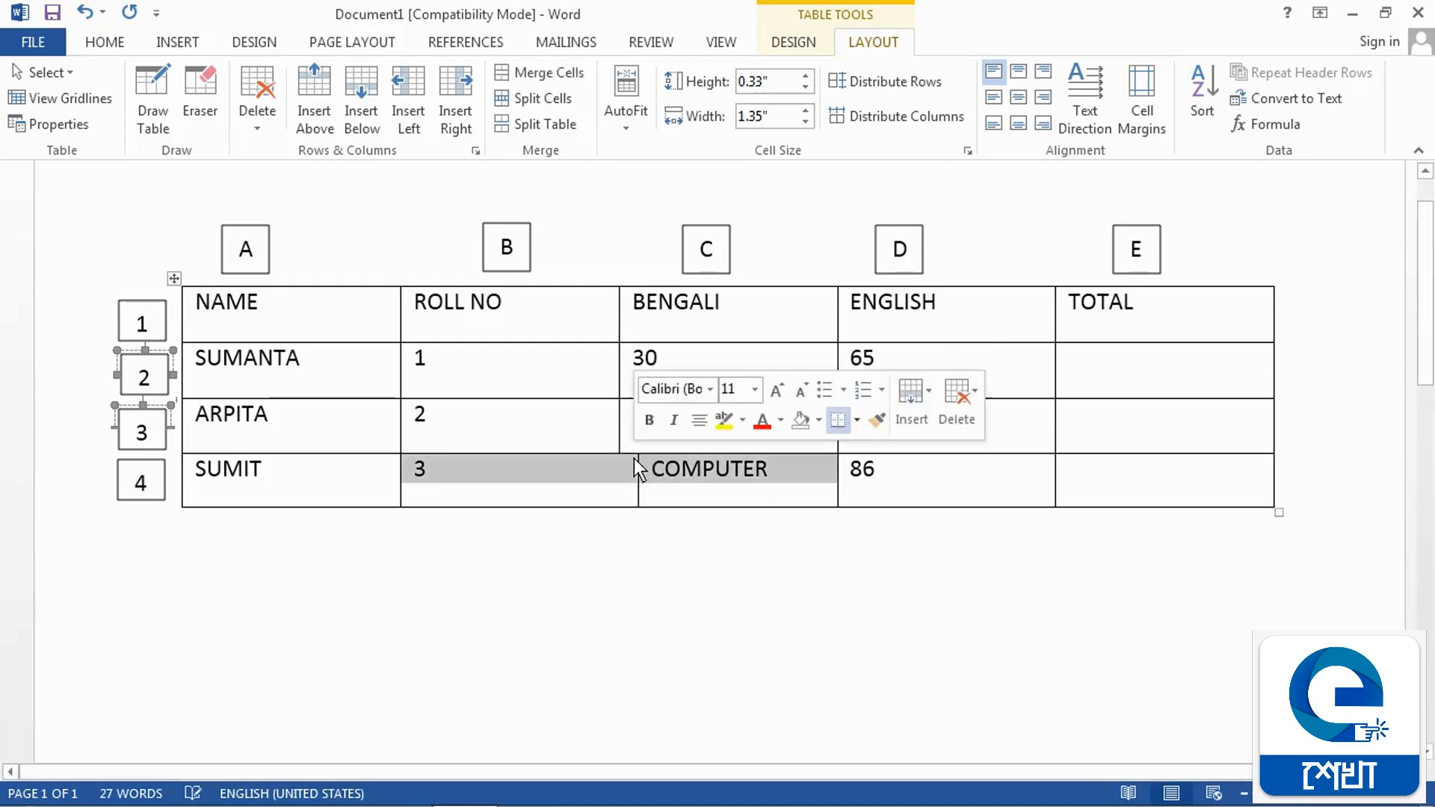
{"action": "key", "text": "ctrl+z"}
{"action": "left_click_drag", "start_coordinate": [770, 468], "coordinate": [640, 476]}
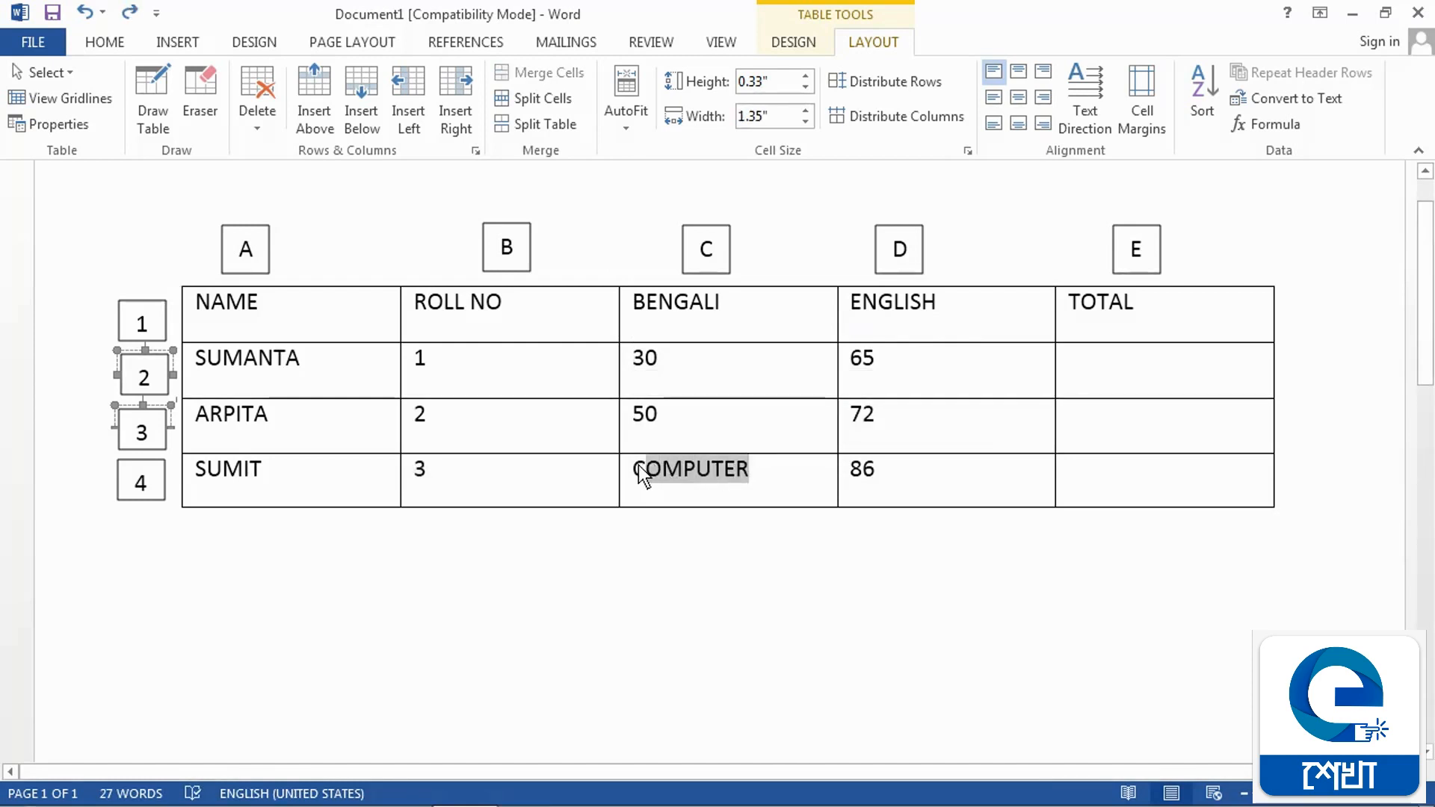
{"action": "type", "text": "6"}
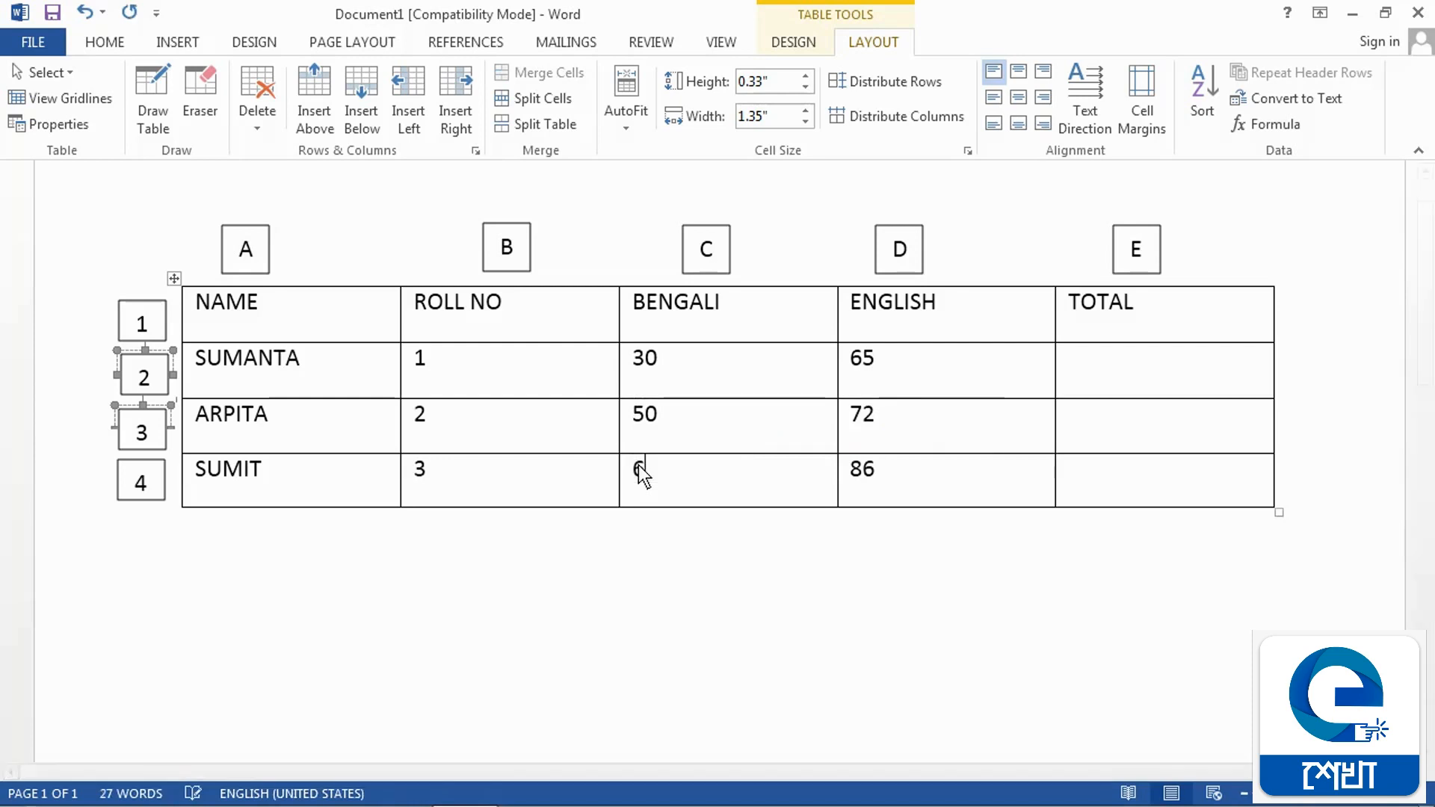
{"action": "type", "text": "0"}
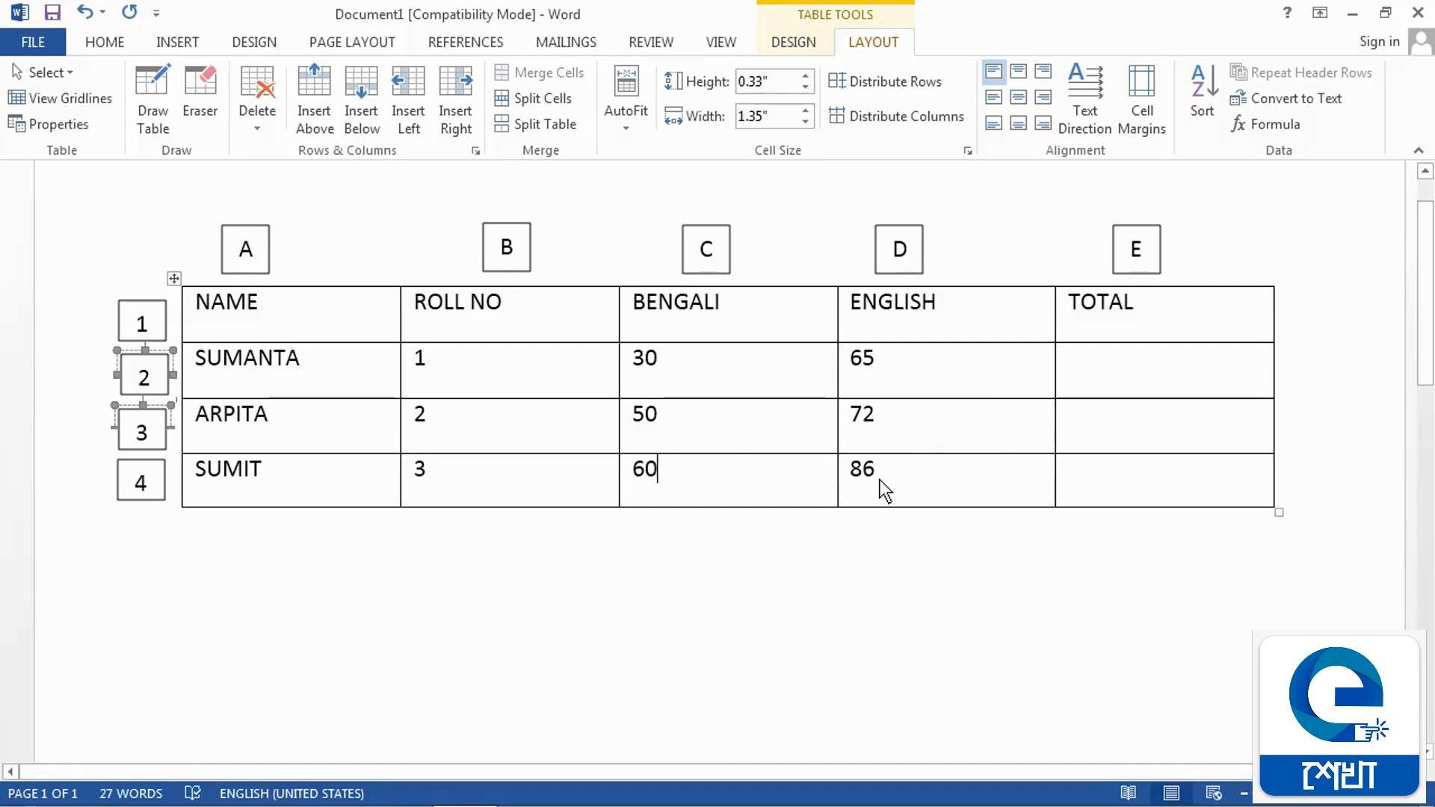
- Insert the formula =C2+D2 in the first student's TOTAL cell
{"action": "left_click", "coordinate": [1117, 363]}
{"action": "left_click", "coordinate": [1293, 123]}
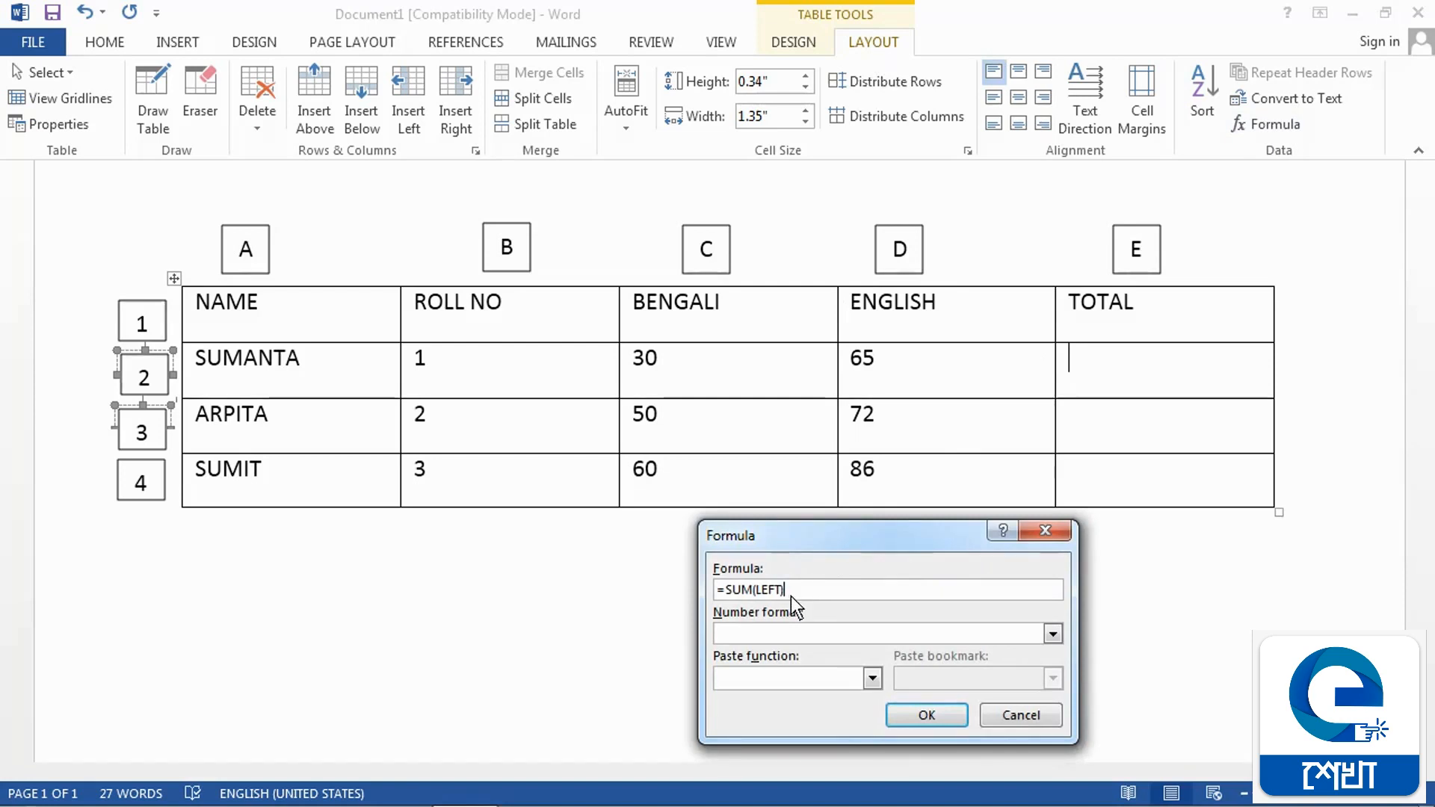
{"action": "key", "text": "BackSpace"}
{"action": "key", "text": "BackSpace"}
{"action": "key", "text": "BackSpace"}
{"action": "key", "text": "BackSpace"}
{"action": "key", "text": "BackSpace"}
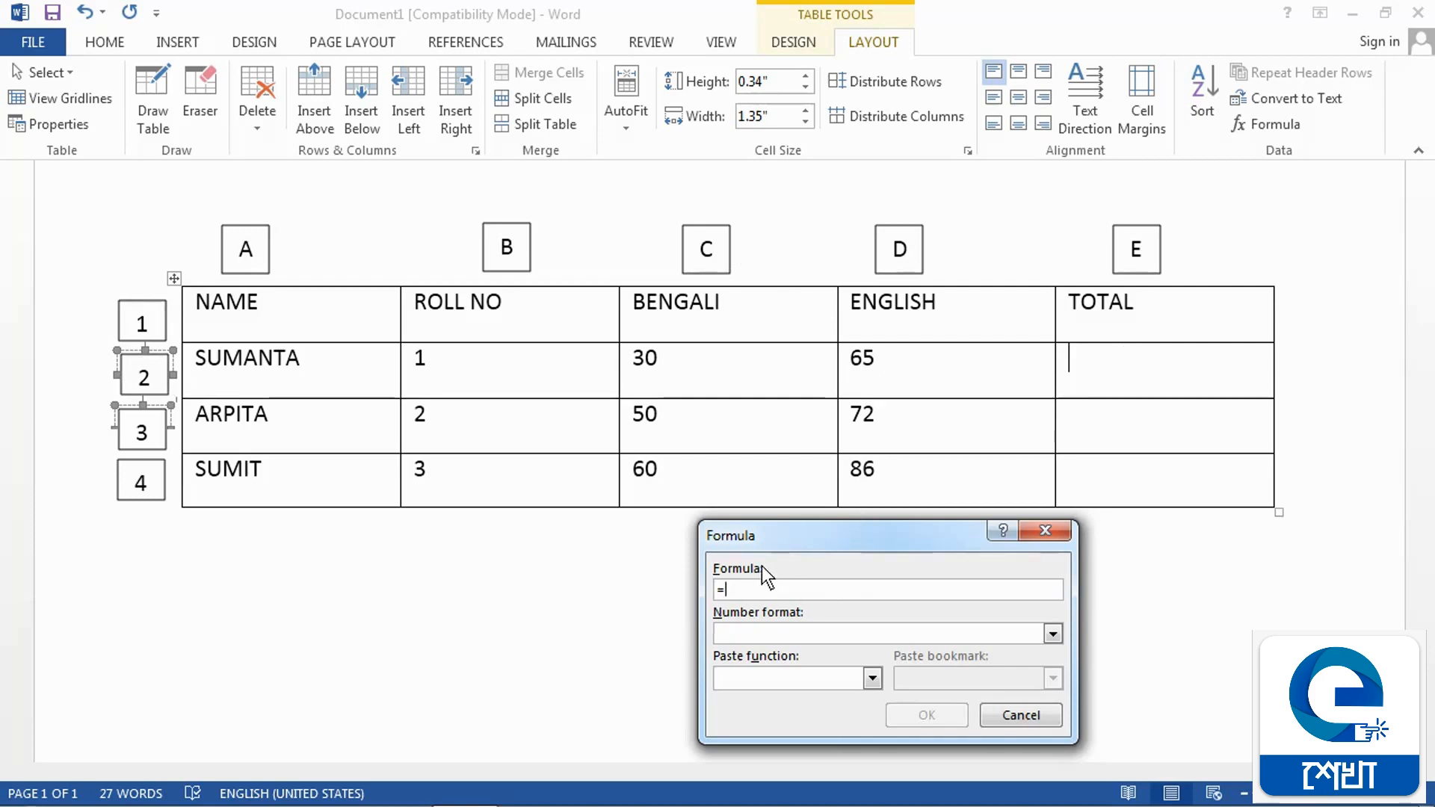
{"action": "type", "text": "C2"}
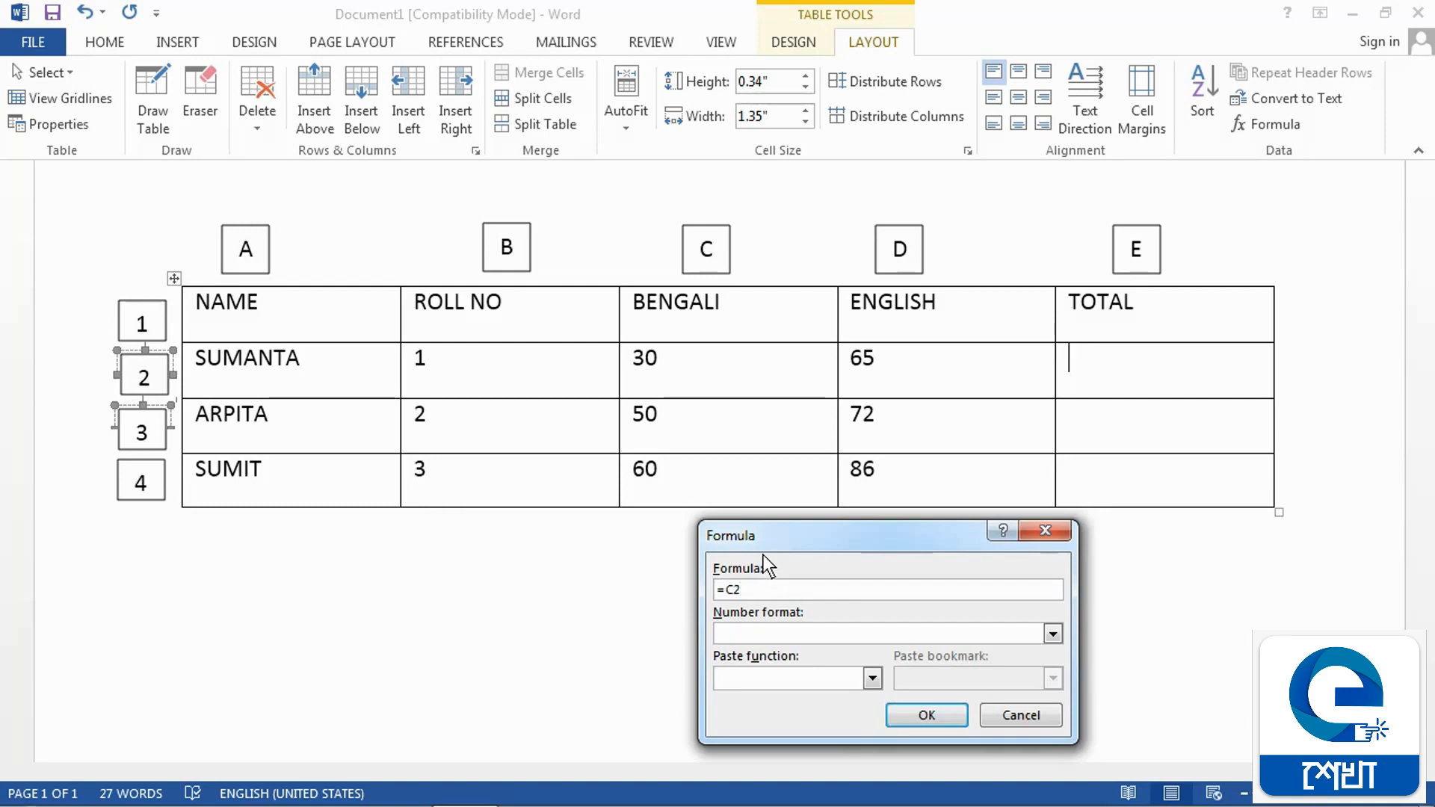
{"action": "type", "text": "+D2"}
{"action": "left_click", "coordinate": [909, 721]}
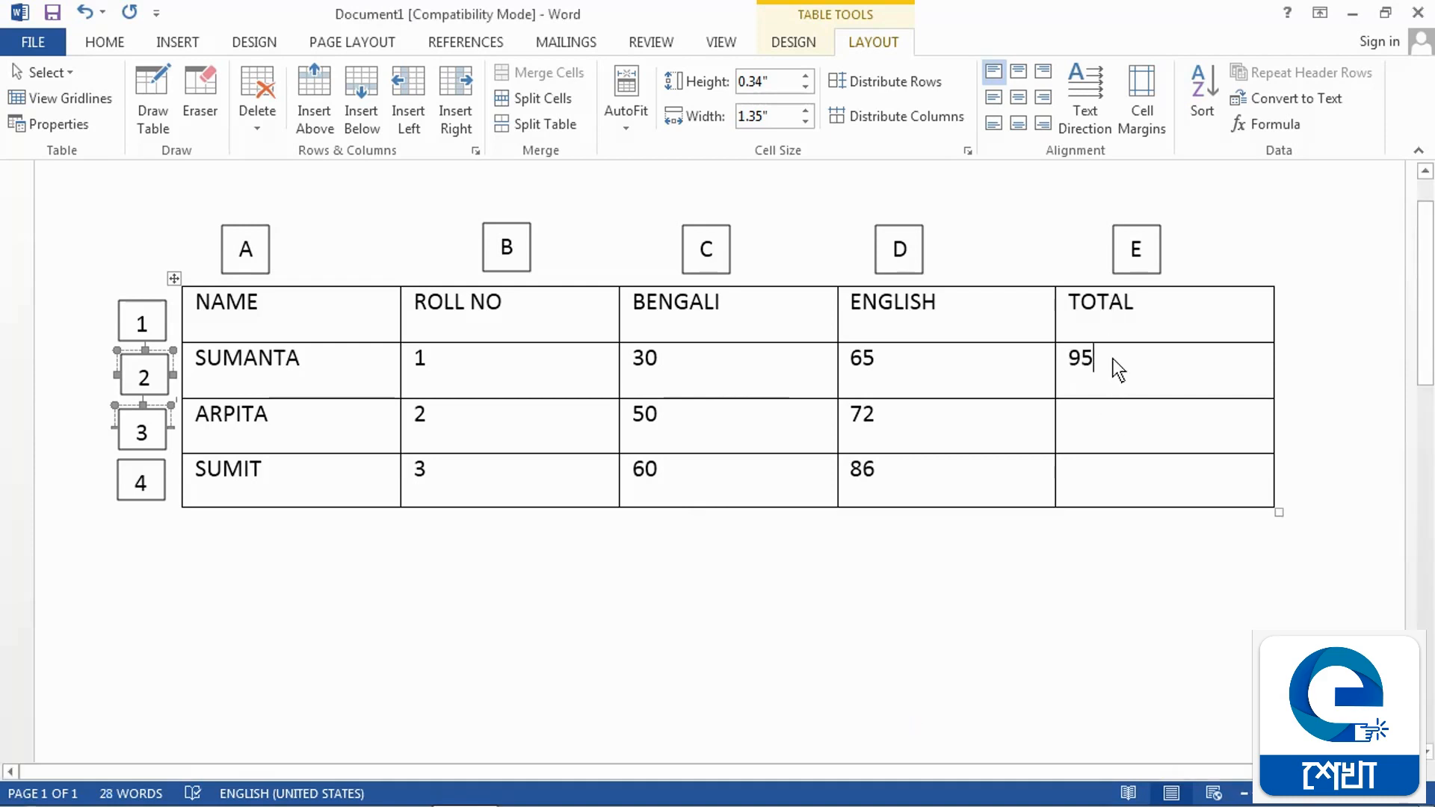
- Insert the formula =C3+D3 in the second student's TOTAL cell
{"action": "left_click", "coordinate": [1072, 424]}
{"action": "left_click", "coordinate": [1266, 124]}
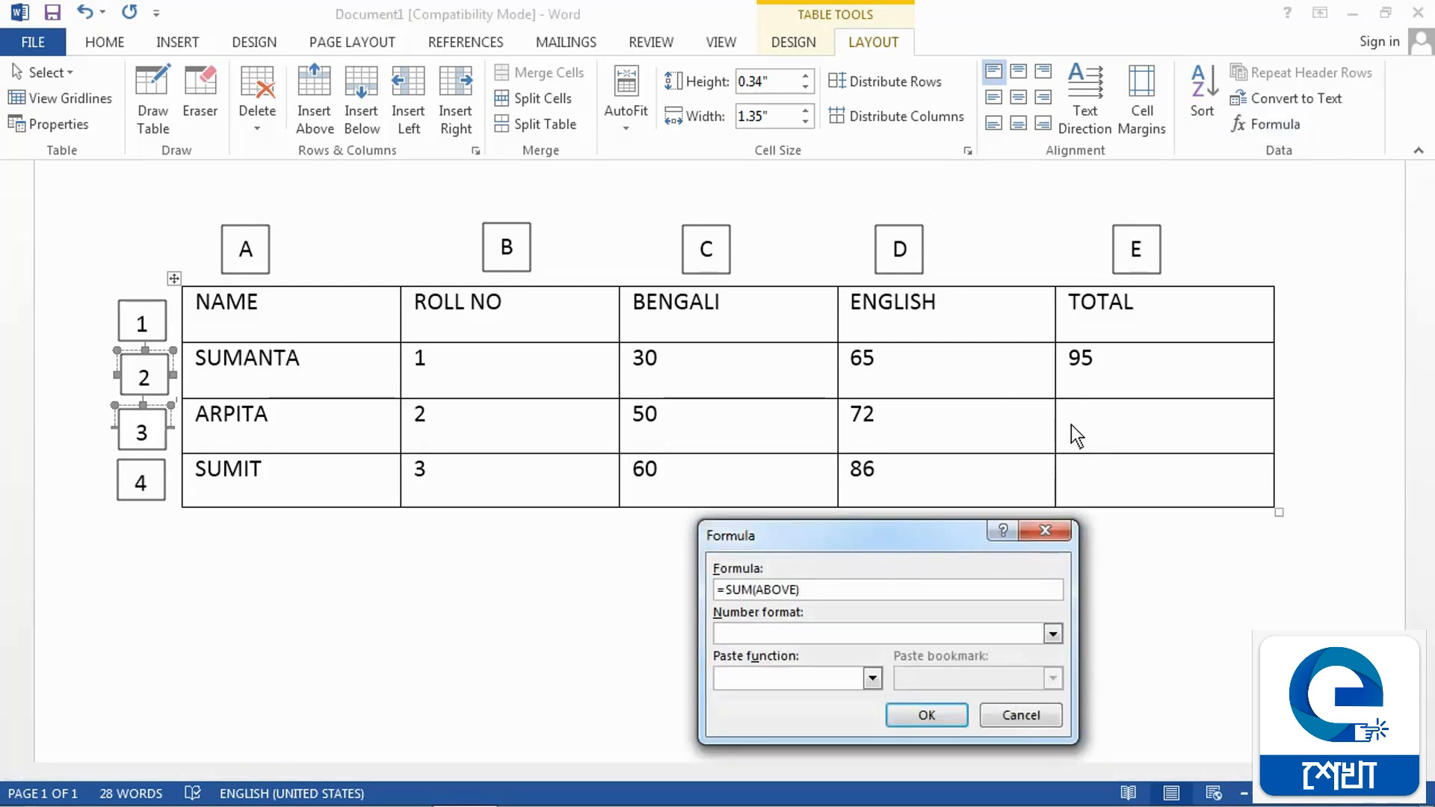
{"action": "key", "text": "BackSpace"}
{"action": "key", "text": "BackSpace"}
{"action": "key", "text": "BackSpace"}
{"action": "key", "text": "BackSpace"}
{"action": "key", "text": "BackSpace"}
{"action": "key", "text": "BackSpace"}
{"action": "key", "text": "BackSpace"}
{"action": "key", "text": "BackSpace"}
{"action": "key", "text": "BackSpace"}
{"action": "key", "text": "BackSpace"}
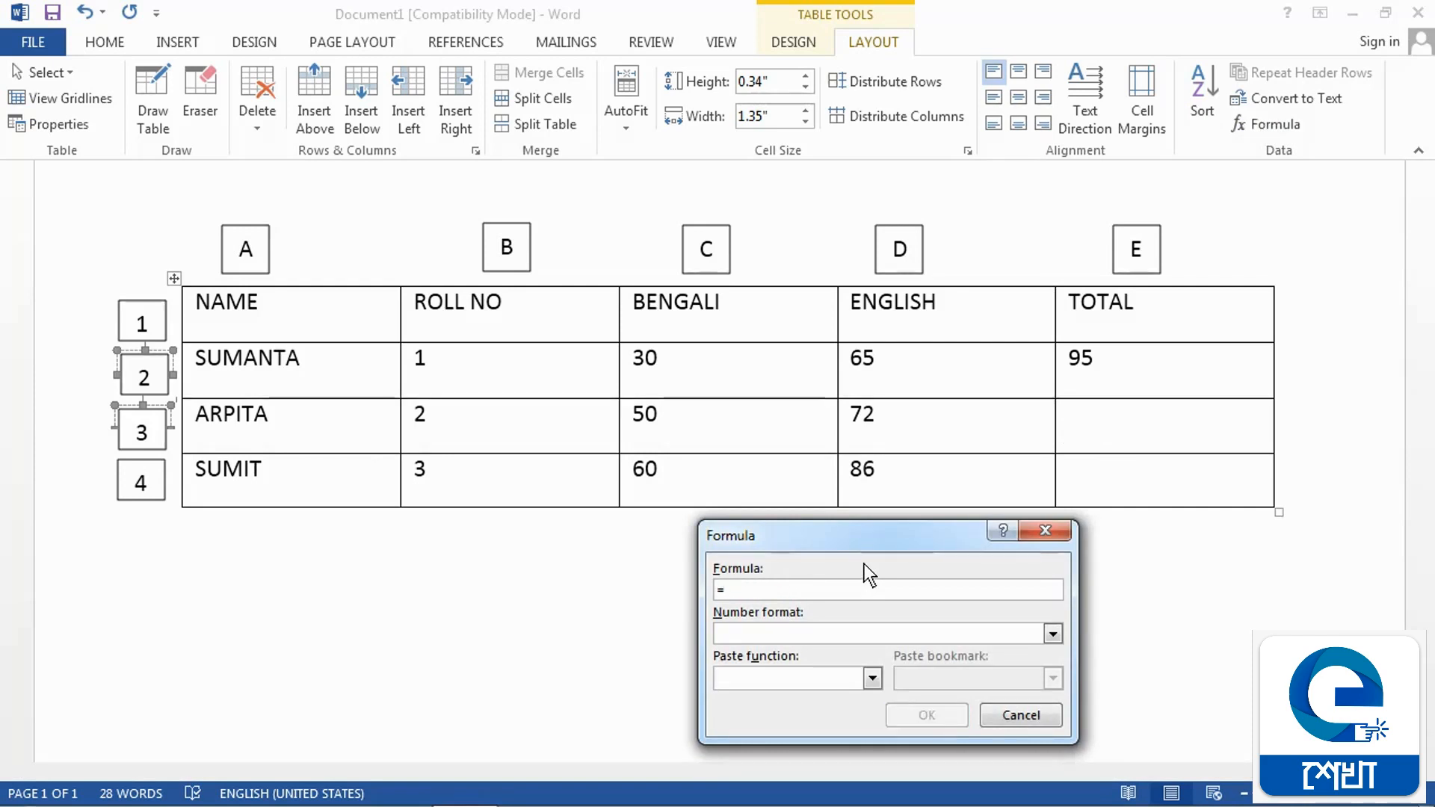
{"action": "type", "text": "C"}
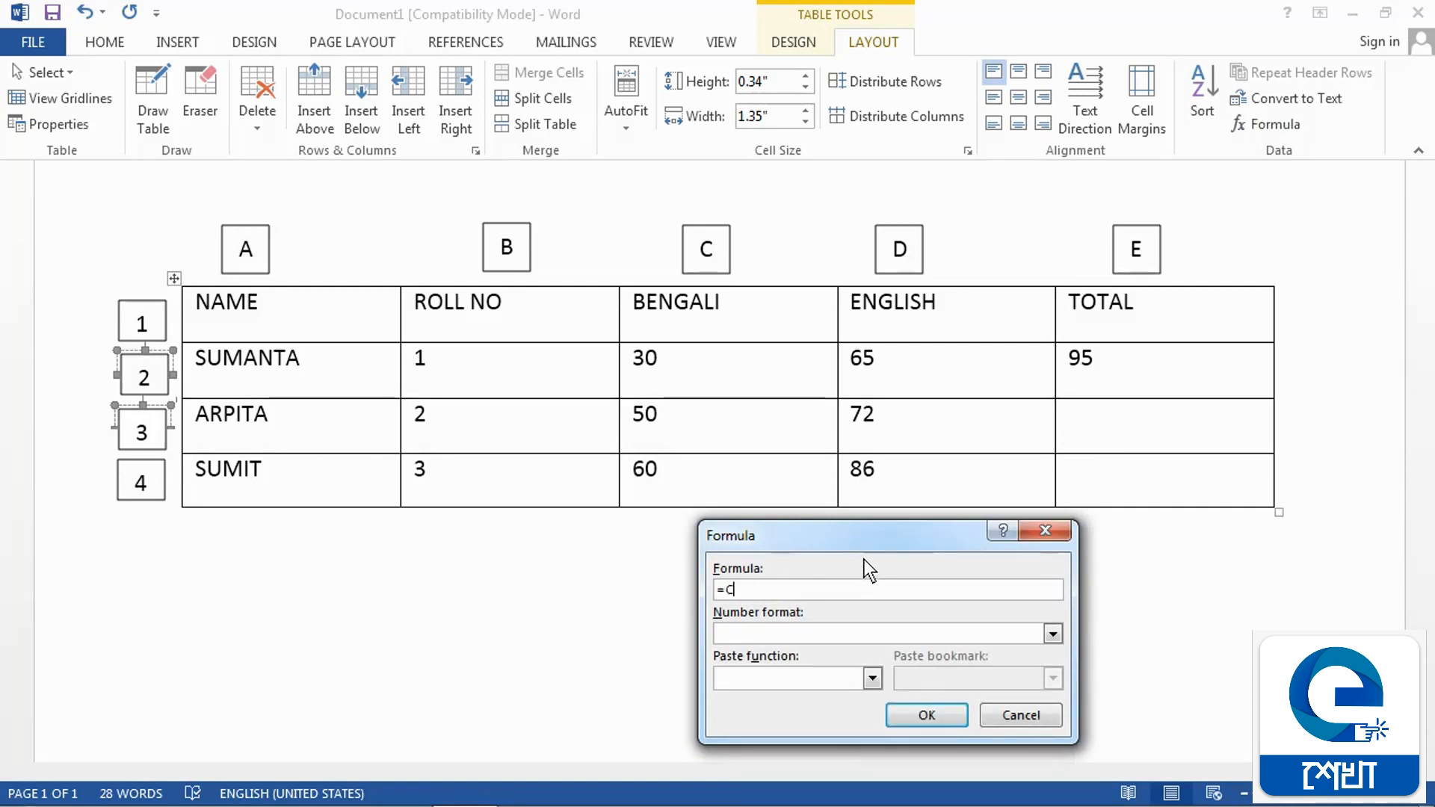
{"action": "type", "text": "3+D3"}
{"action": "left_click", "coordinate": [926, 716]}
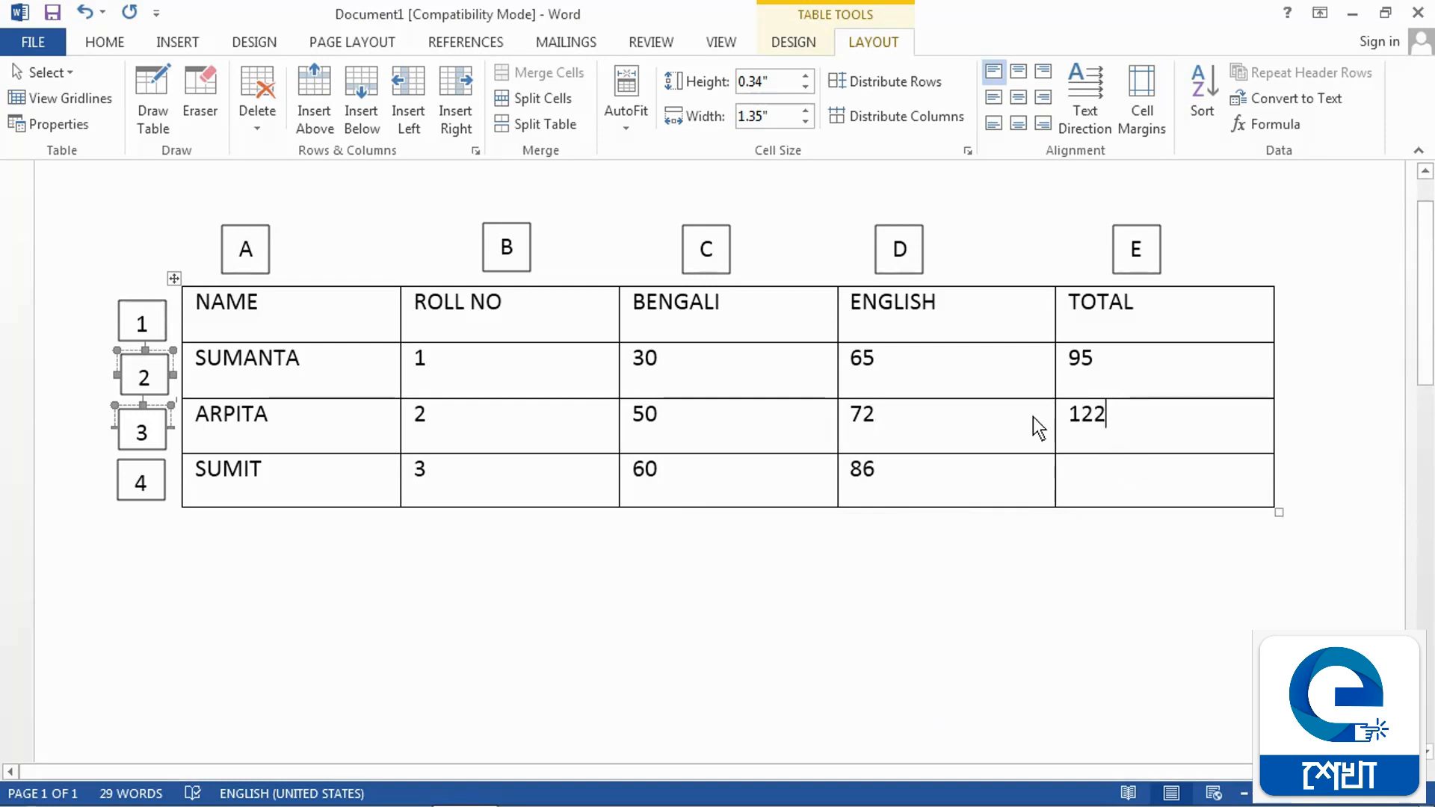
- Insert the formula =C4+D4 in the third student's TOTAL cell
{"action": "left_click", "coordinate": [1109, 486]}
{"action": "left_click", "coordinate": [1255, 125]}
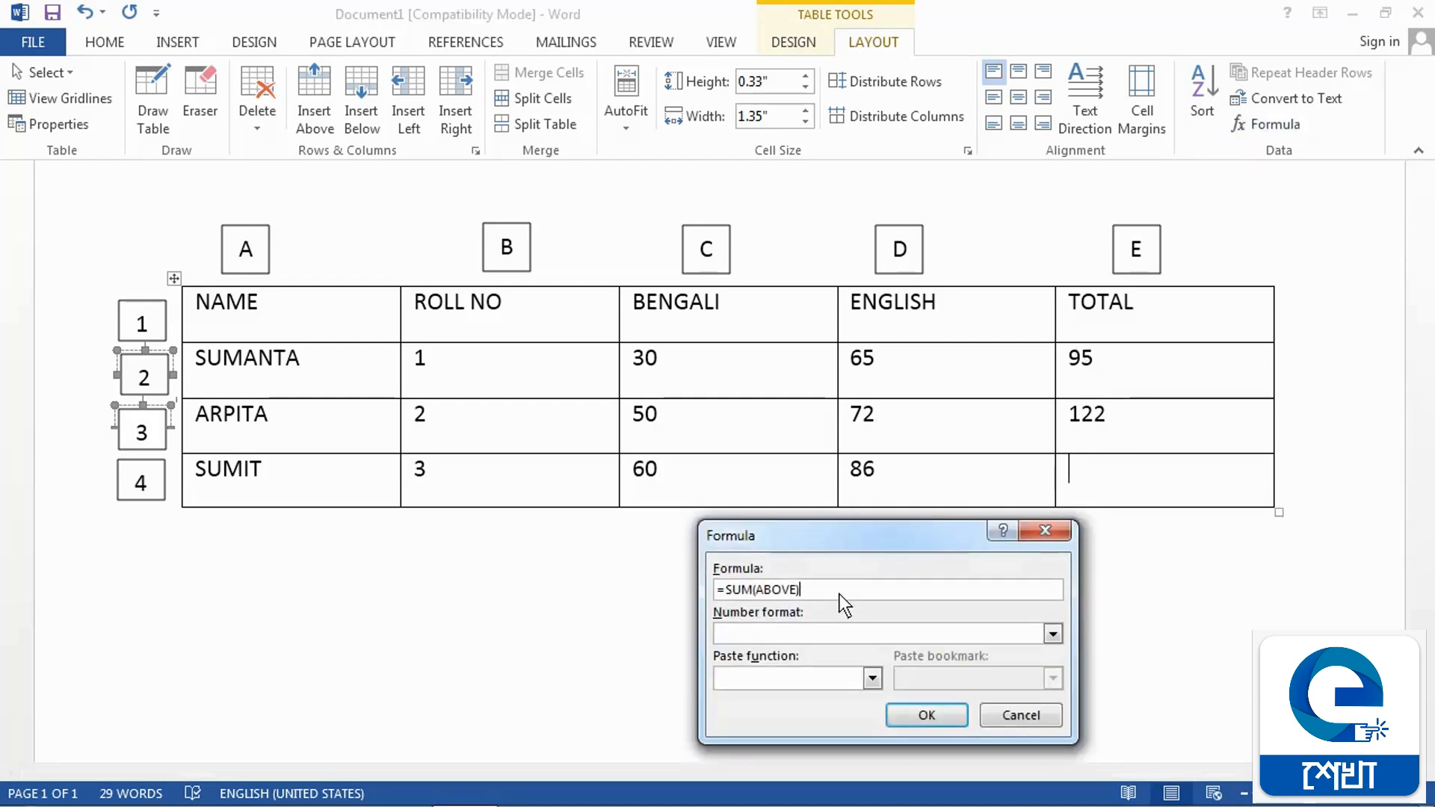
{"action": "key", "text": "BackSpace"}
{"action": "key", "text": "BackSpace"}
{"action": "key", "text": "BackSpace"}
{"action": "key", "text": "BackSpace"}
{"action": "key", "text": "BackSpace"}
{"action": "key", "text": "BackSpace"}
{"action": "key", "text": "BackSpace"}
{"action": "key", "text": "BackSpace"}
{"action": "key", "text": "BackSpace"}
{"action": "key", "text": "BackSpace"}
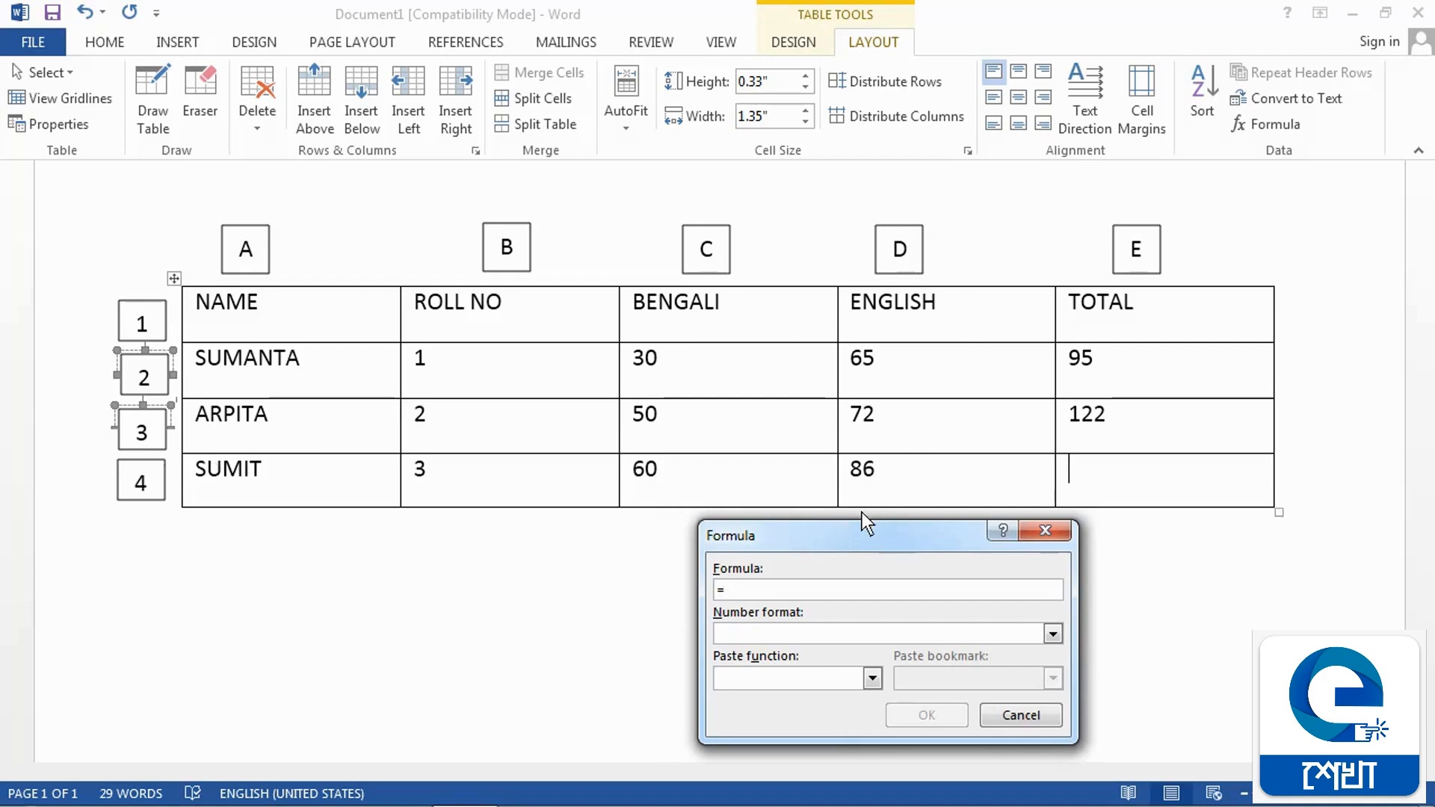
{"action": "type", "text": "C4+D4"}
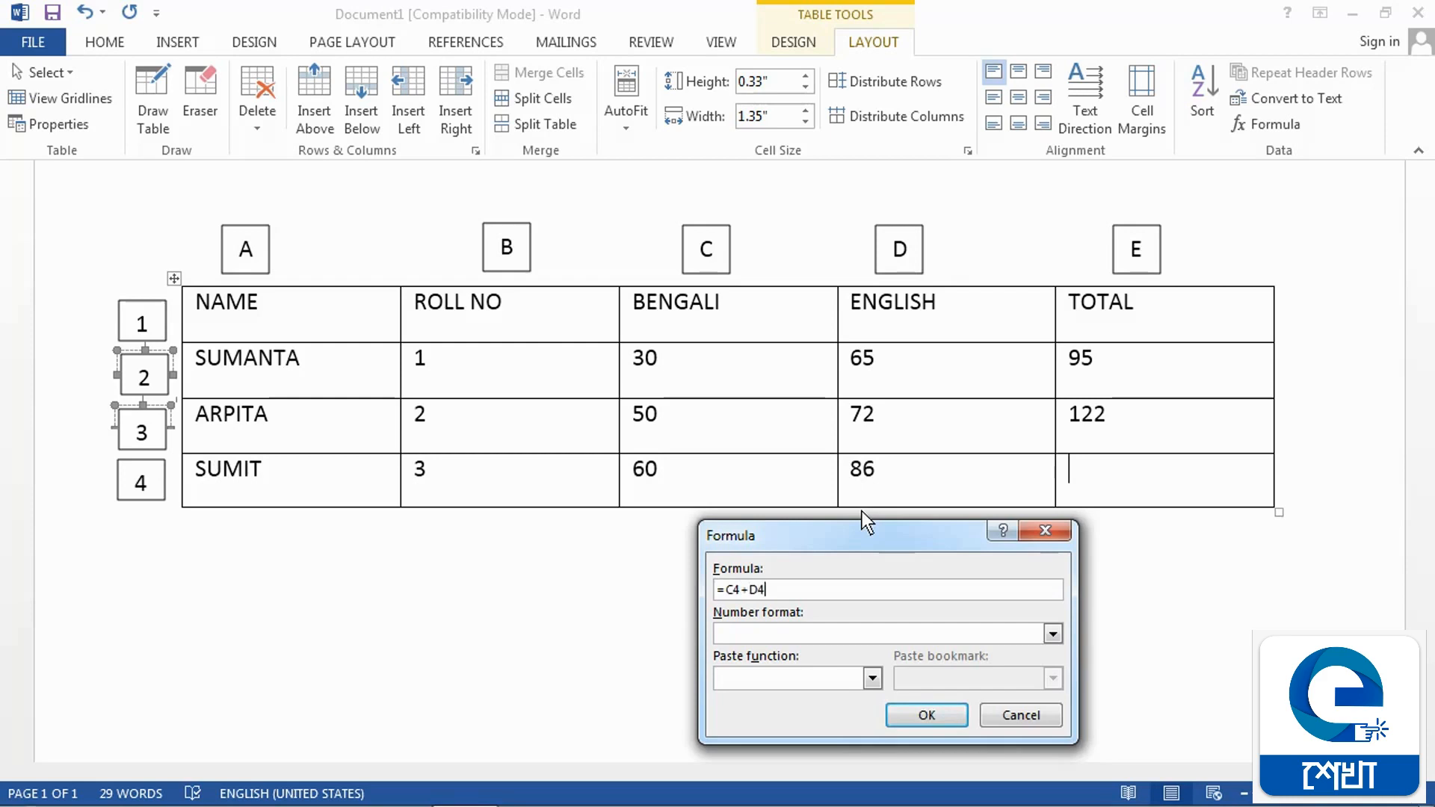
{"action": "left_click", "coordinate": [957, 710]}
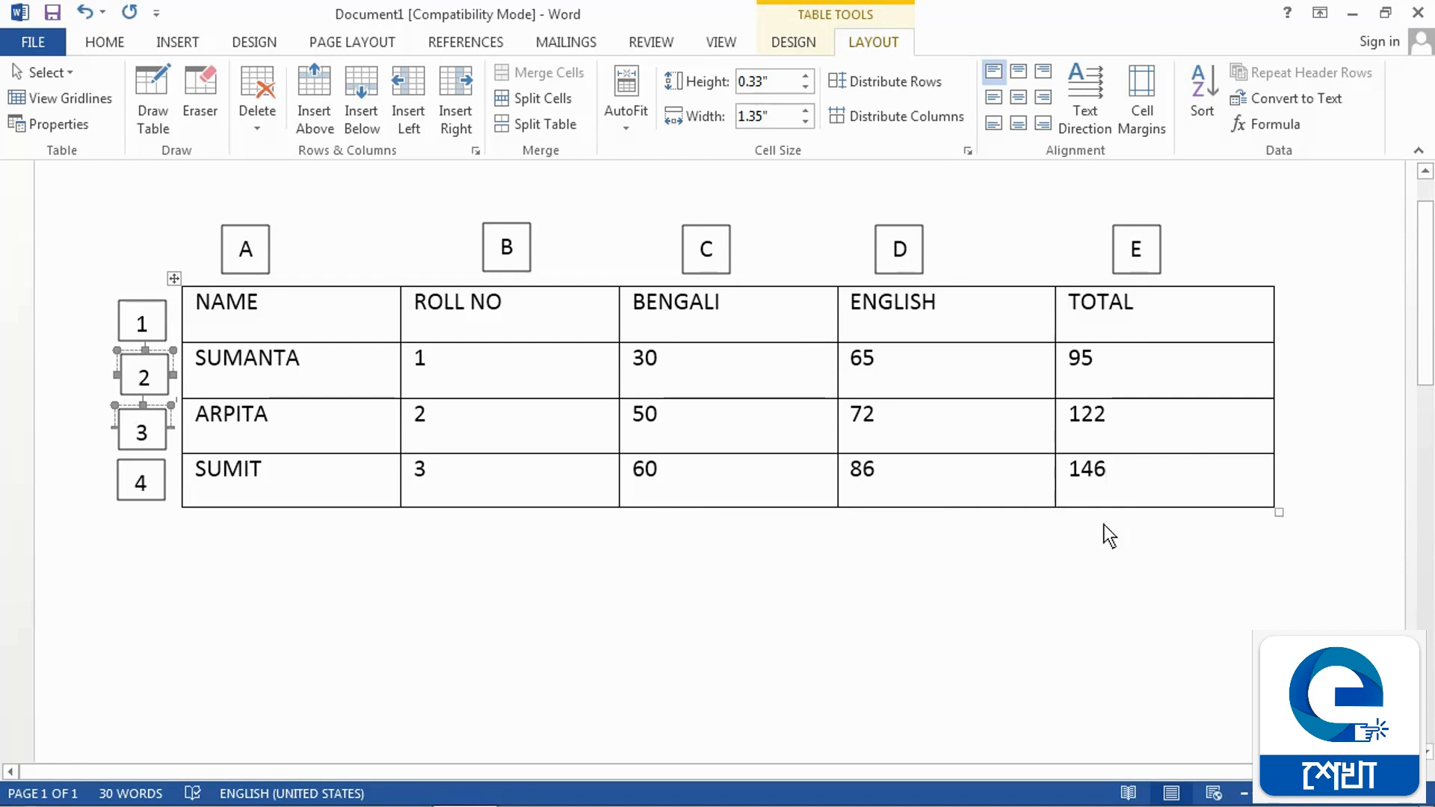
{"action": "left_click", "coordinate": [1134, 364]}
{"action": "left_click", "coordinate": [1134, 484]}
{"action": "left_click", "coordinate": [1259, 580]}
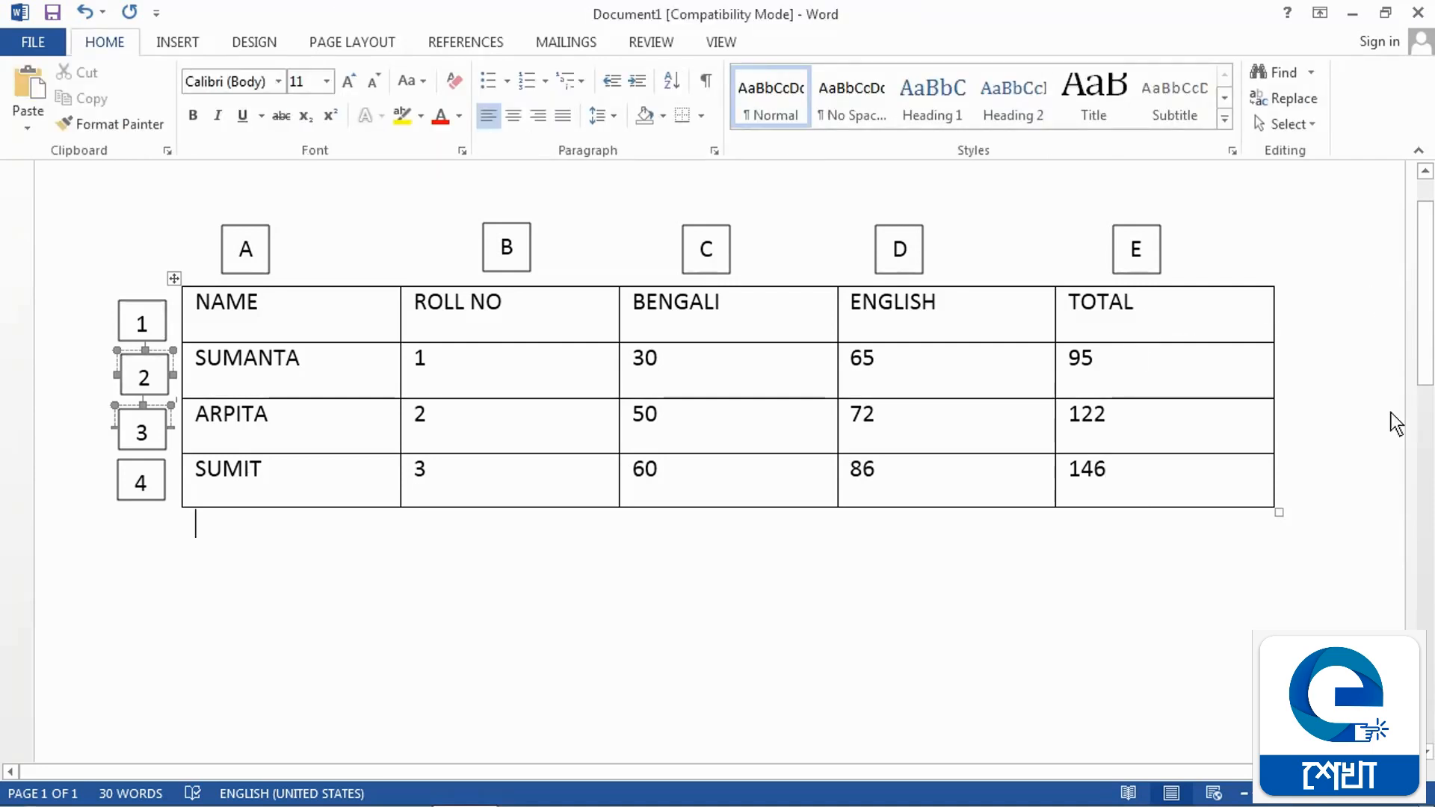
{"action": "scroll", "coordinate": [1190, 562], "scroll_direction": "down", "scroll_amount": 3}
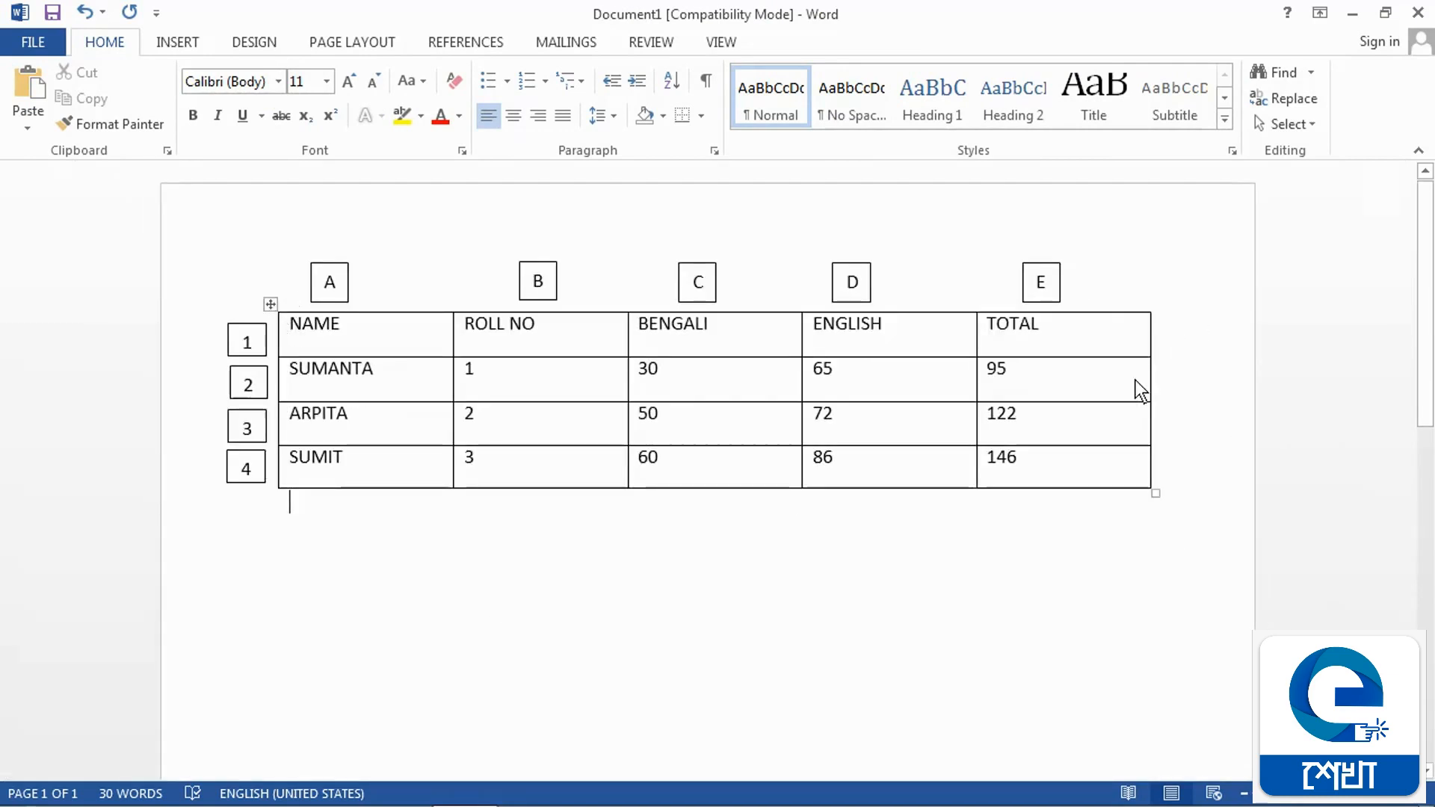
{"action": "left_click", "coordinate": [1084, 344]}
{"action": "left_click", "coordinate": [1057, 388]}
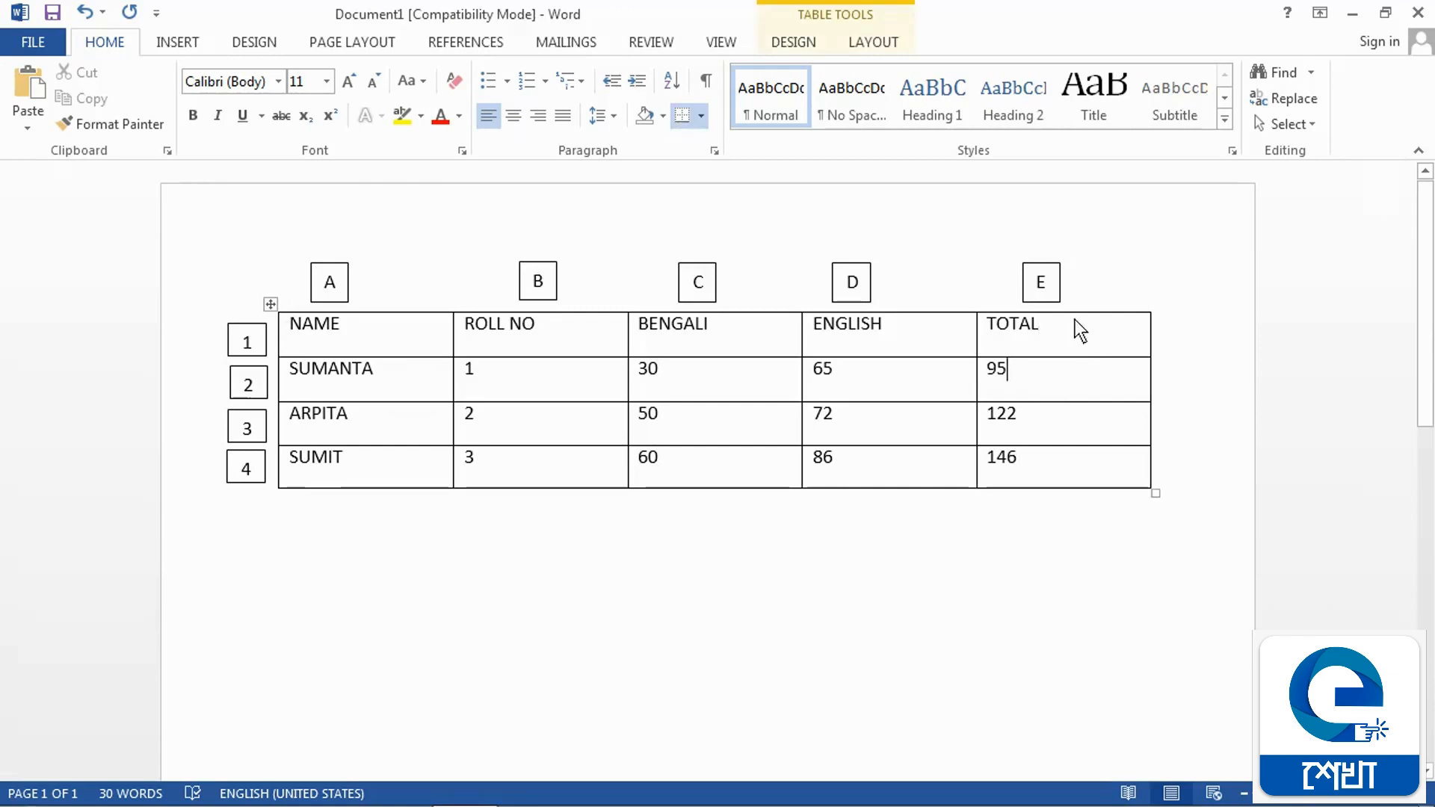
{"action": "left_click", "coordinate": [1078, 386]}
{"action": "left_click", "coordinate": [1077, 427]}
{"action": "left_click", "coordinate": [1079, 360]}
- Add a new column after the TOTAL column and enter AVE as its header
{"action": "left_click", "coordinate": [1084, 352]}
{"action": "left_click", "coordinate": [872, 47]}
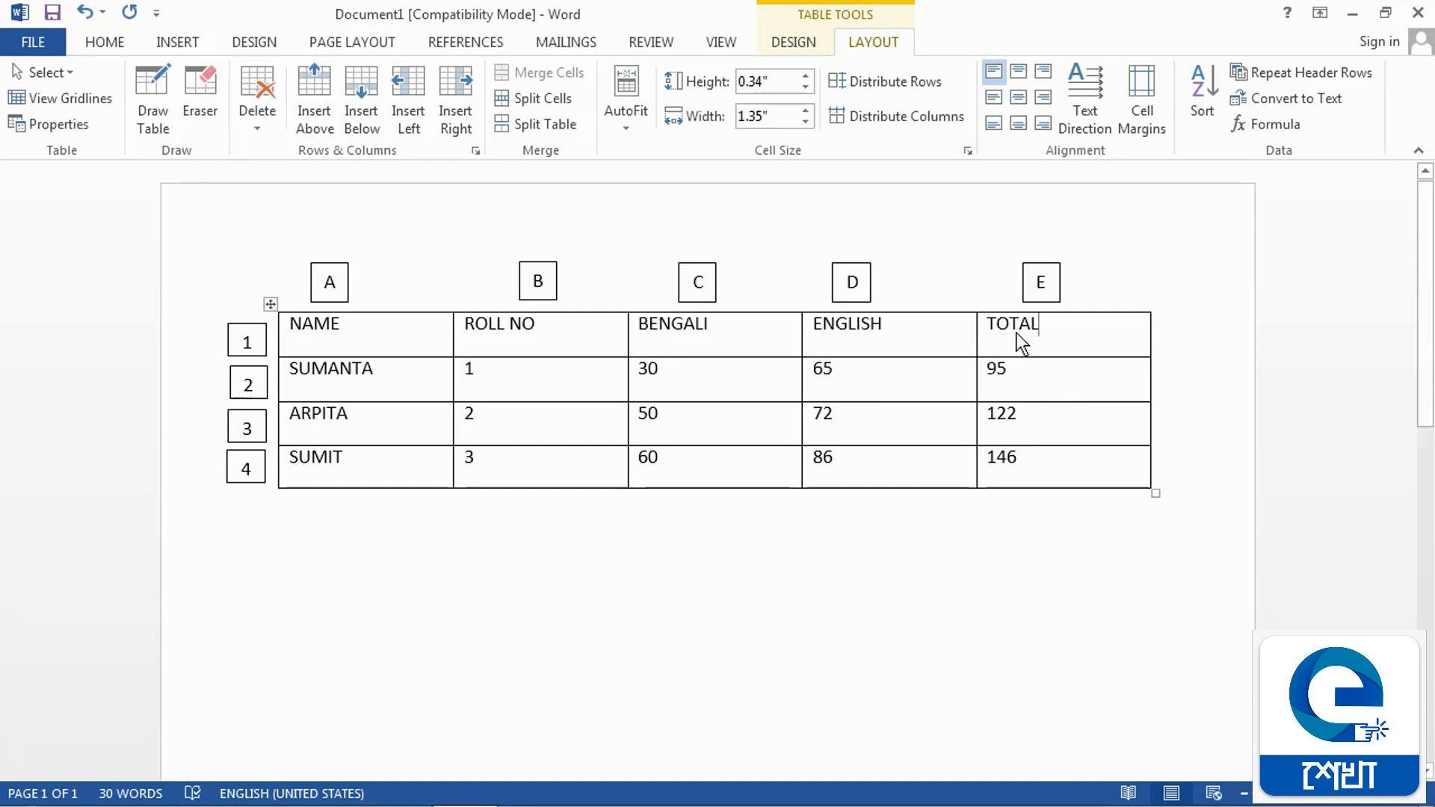
{"action": "left_click", "coordinate": [464, 122]}
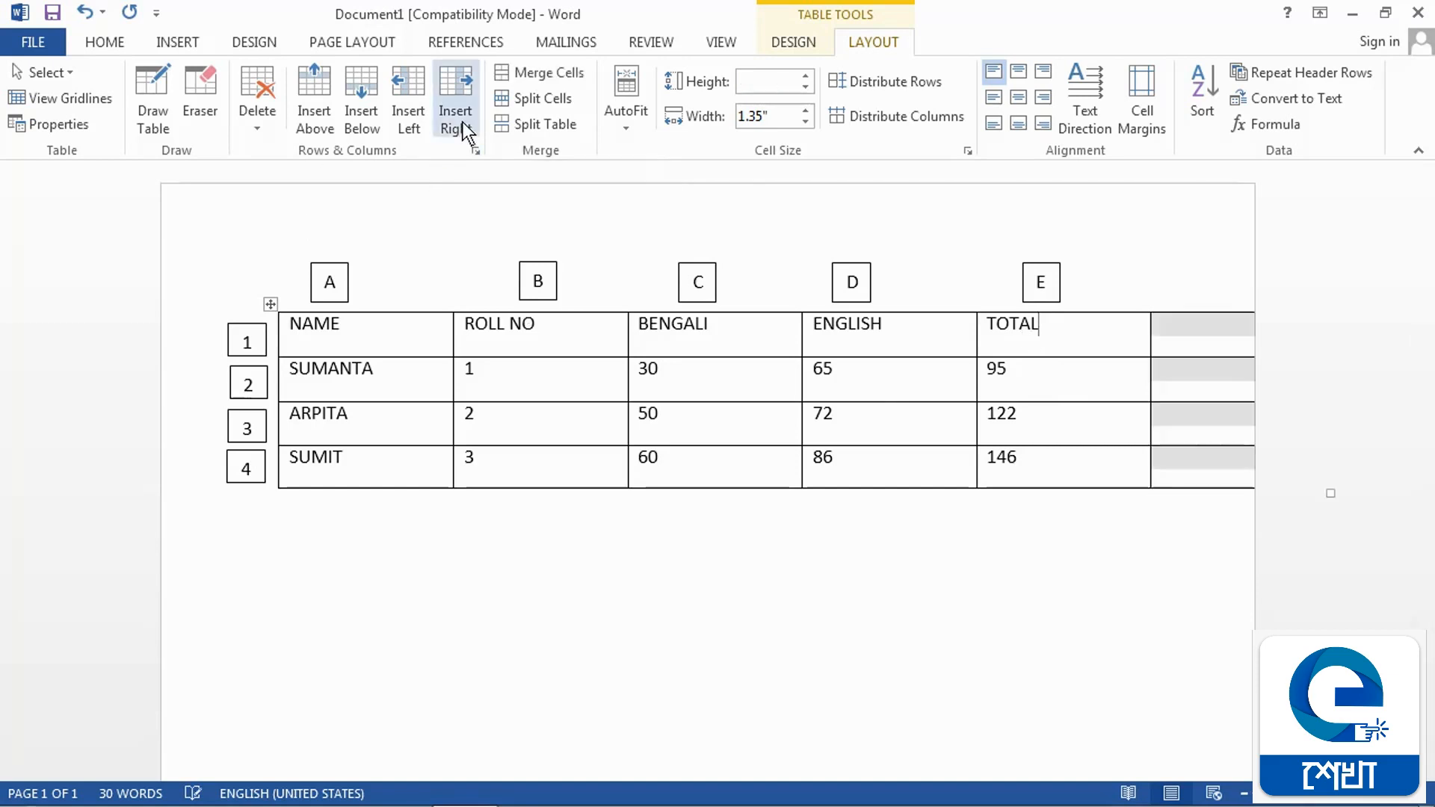
{"action": "left_click", "coordinate": [1195, 338]}
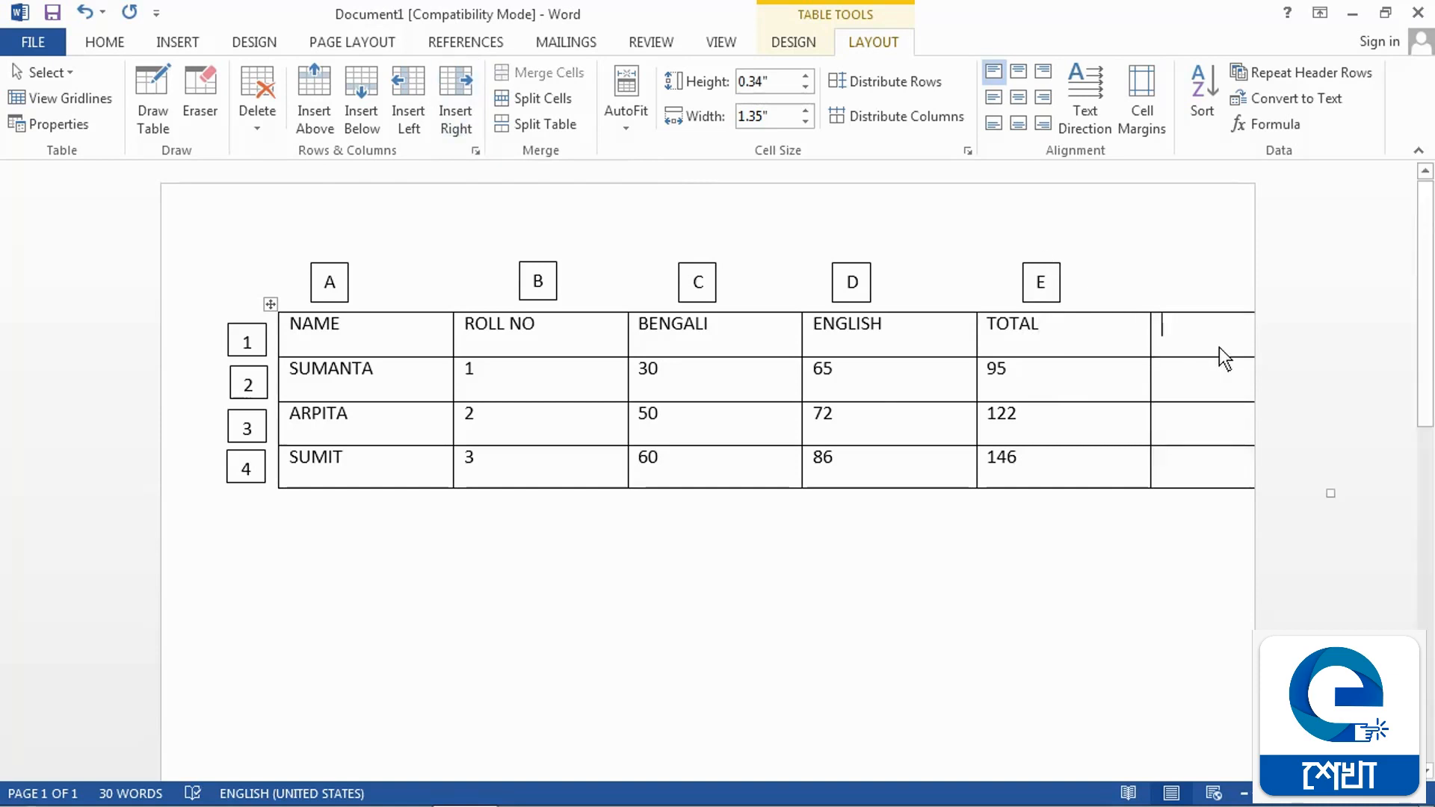
{"action": "type", "text": "AVE"}
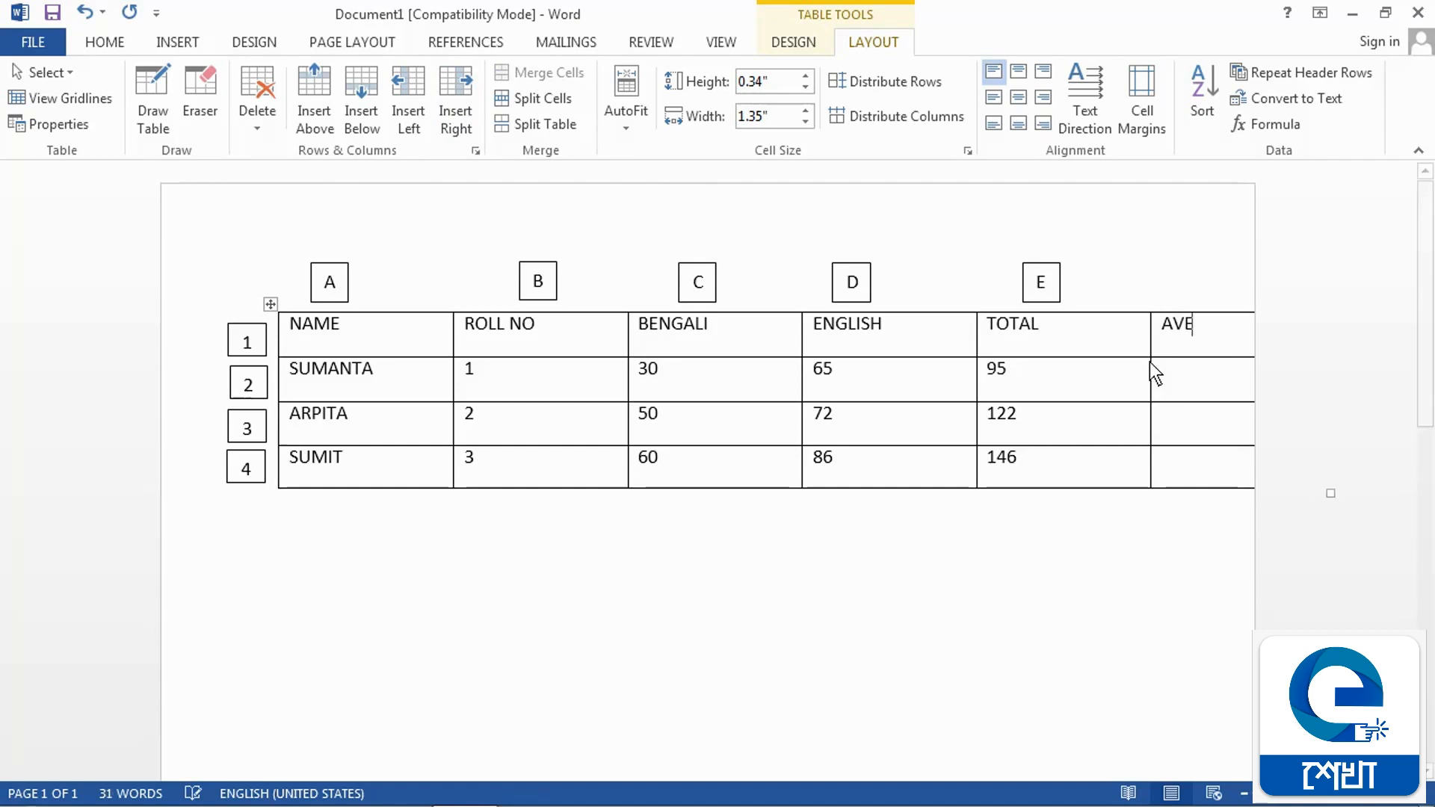
- Complete the new column's header as AVERAGE and insert the formula =E2/2 in the first student's AVERAGE cell
{"action": "type", "text": "RAGE"}
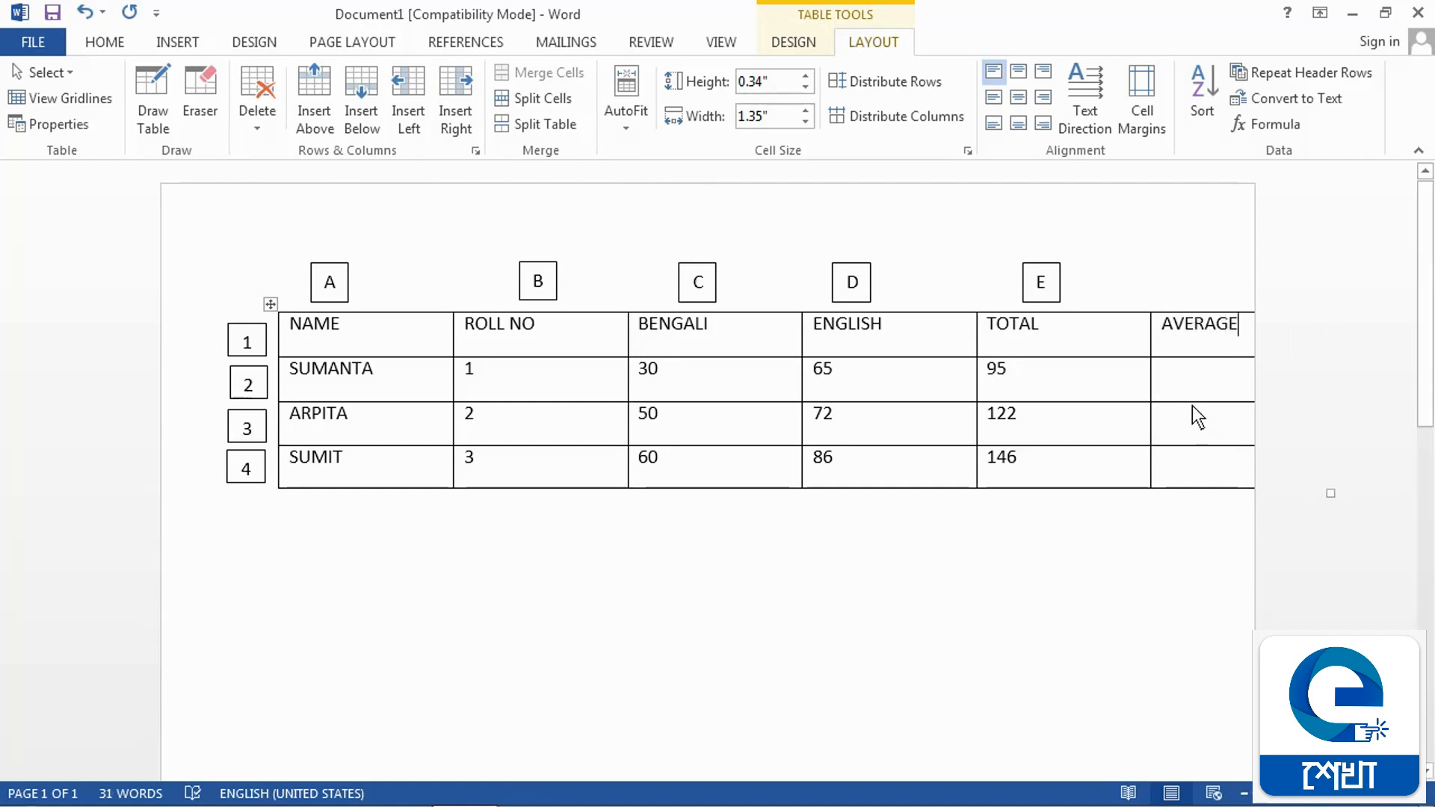
{"action": "left_click", "coordinate": [1201, 387]}
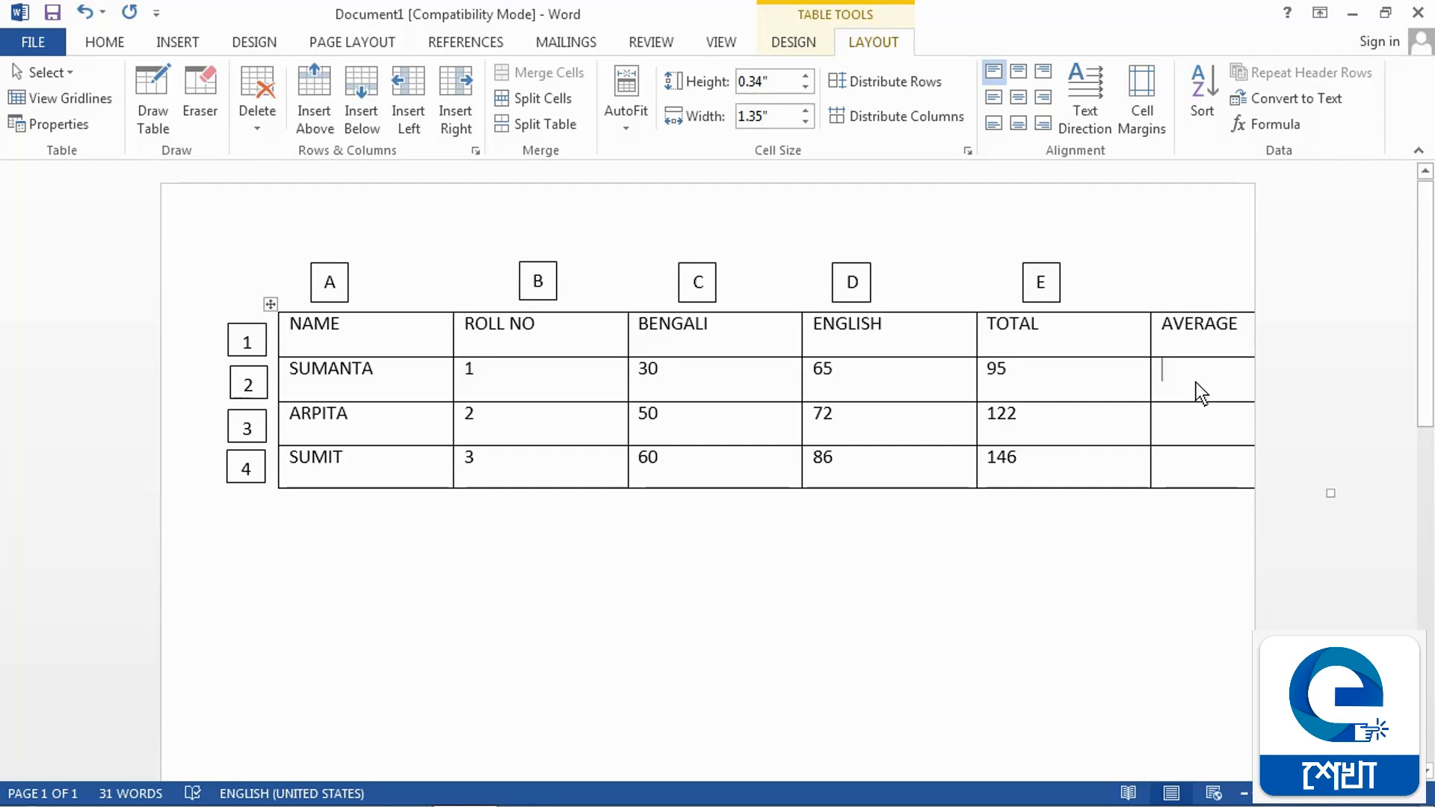
{"action": "left_click", "coordinate": [1268, 121]}
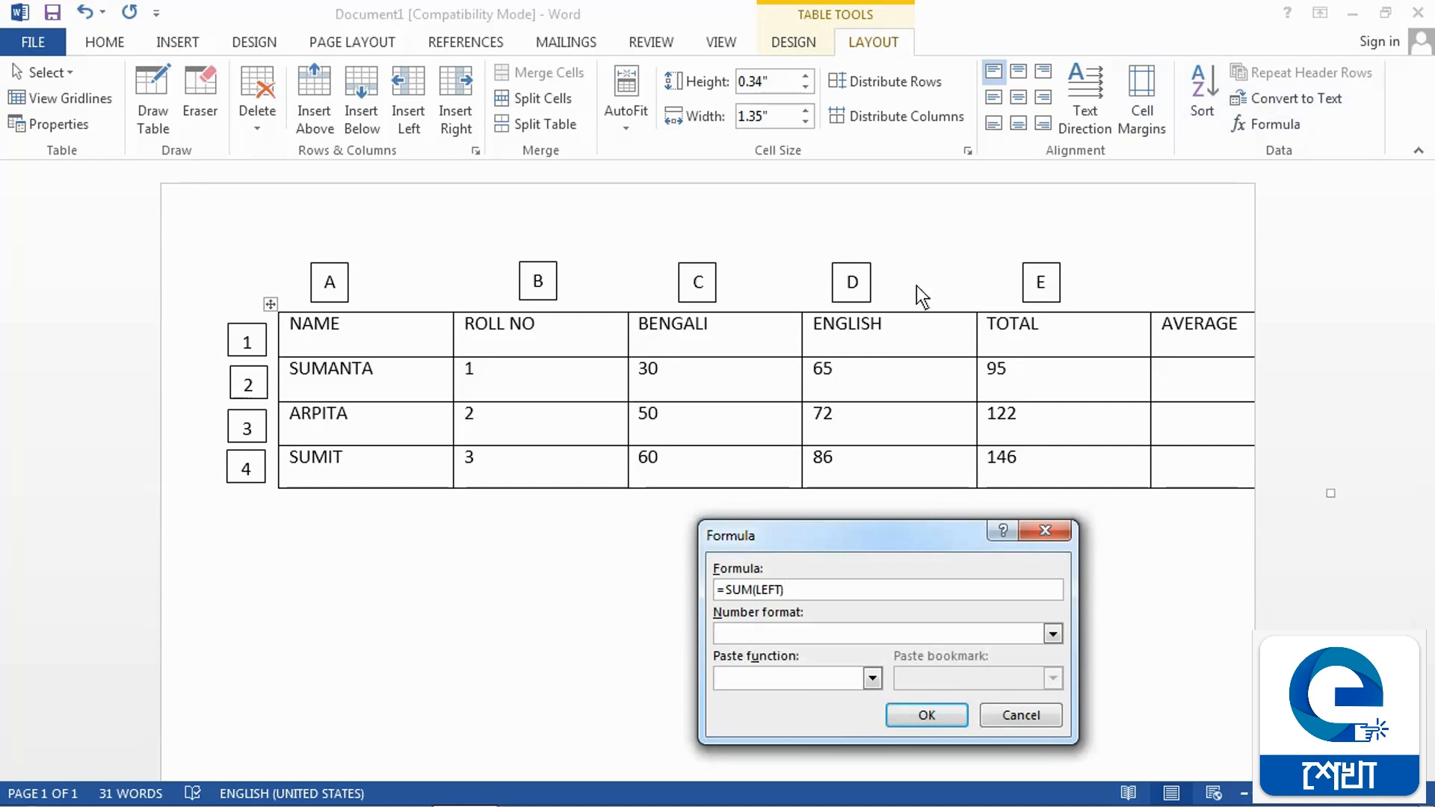
{"action": "key", "text": "BackSpace"}
{"action": "key", "text": "BackSpace"}
{"action": "key", "text": "BackSpace"}
{"action": "key", "text": "BackSpace"}
{"action": "key", "text": "BackSpace"}
{"action": "key", "text": "BackSpace"}
{"action": "key", "text": "BackSpace"}
{"action": "key", "text": "BackSpace"}
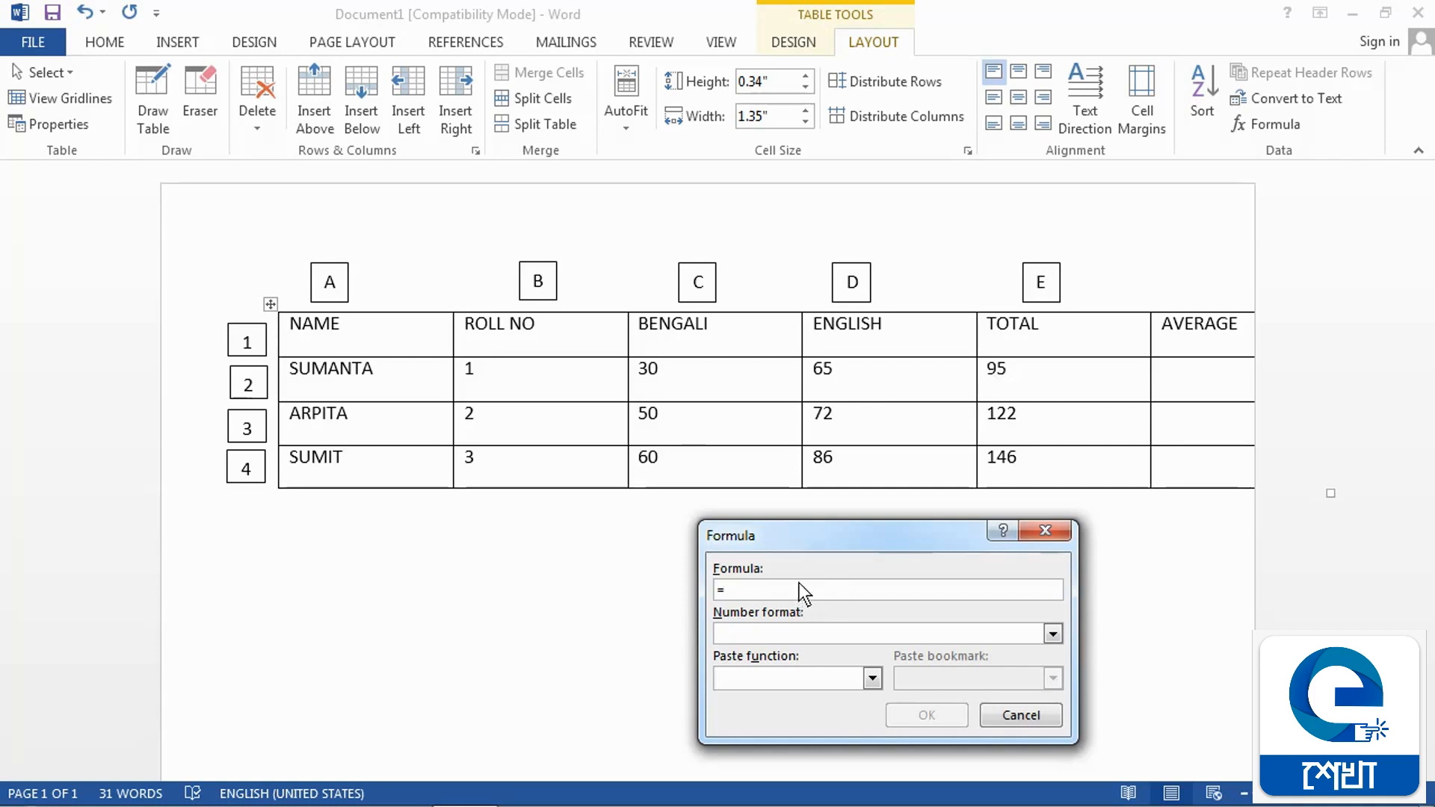
{"action": "type", "text": "E2/"}
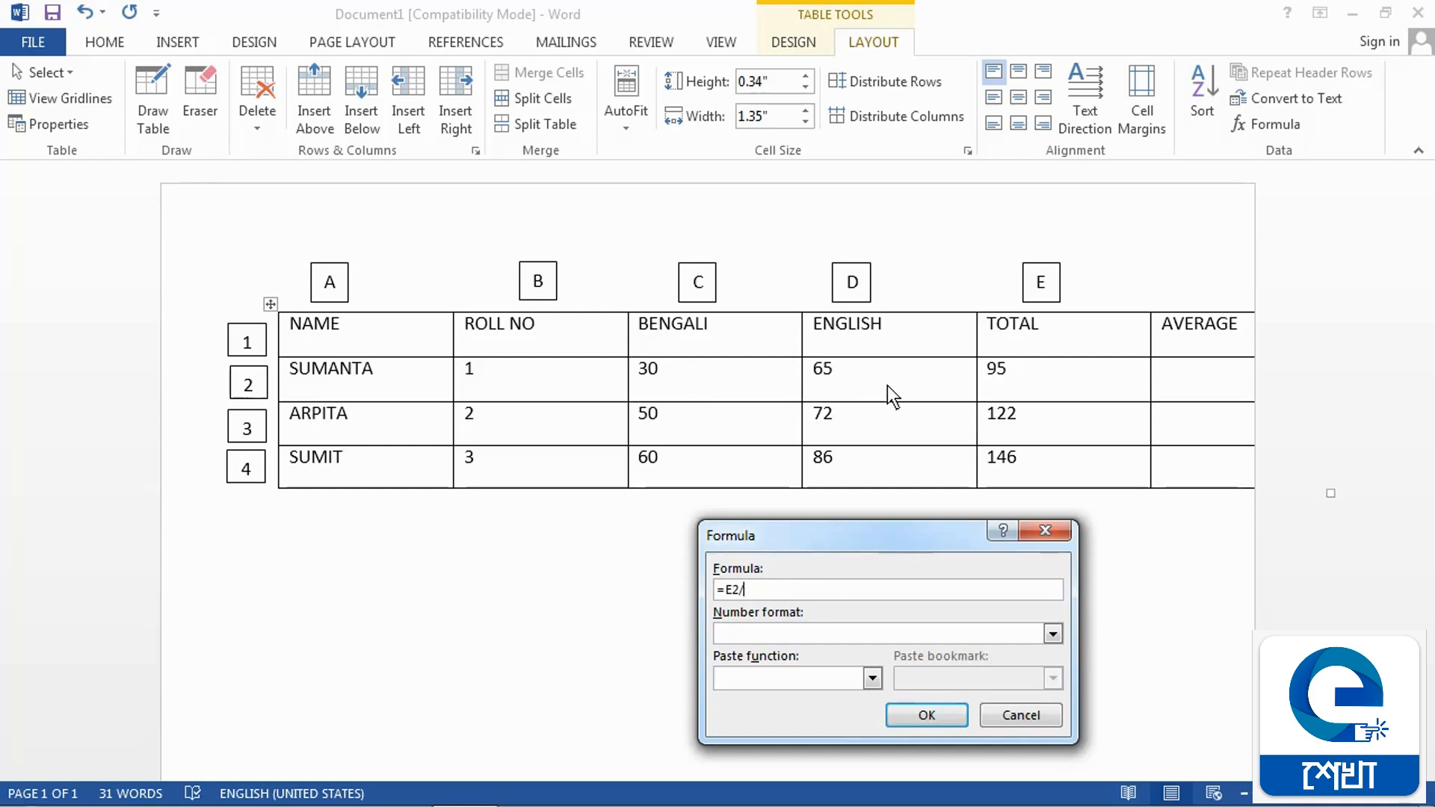
{"action": "type", "text": "2"}
{"action": "left_click", "coordinate": [914, 712]}
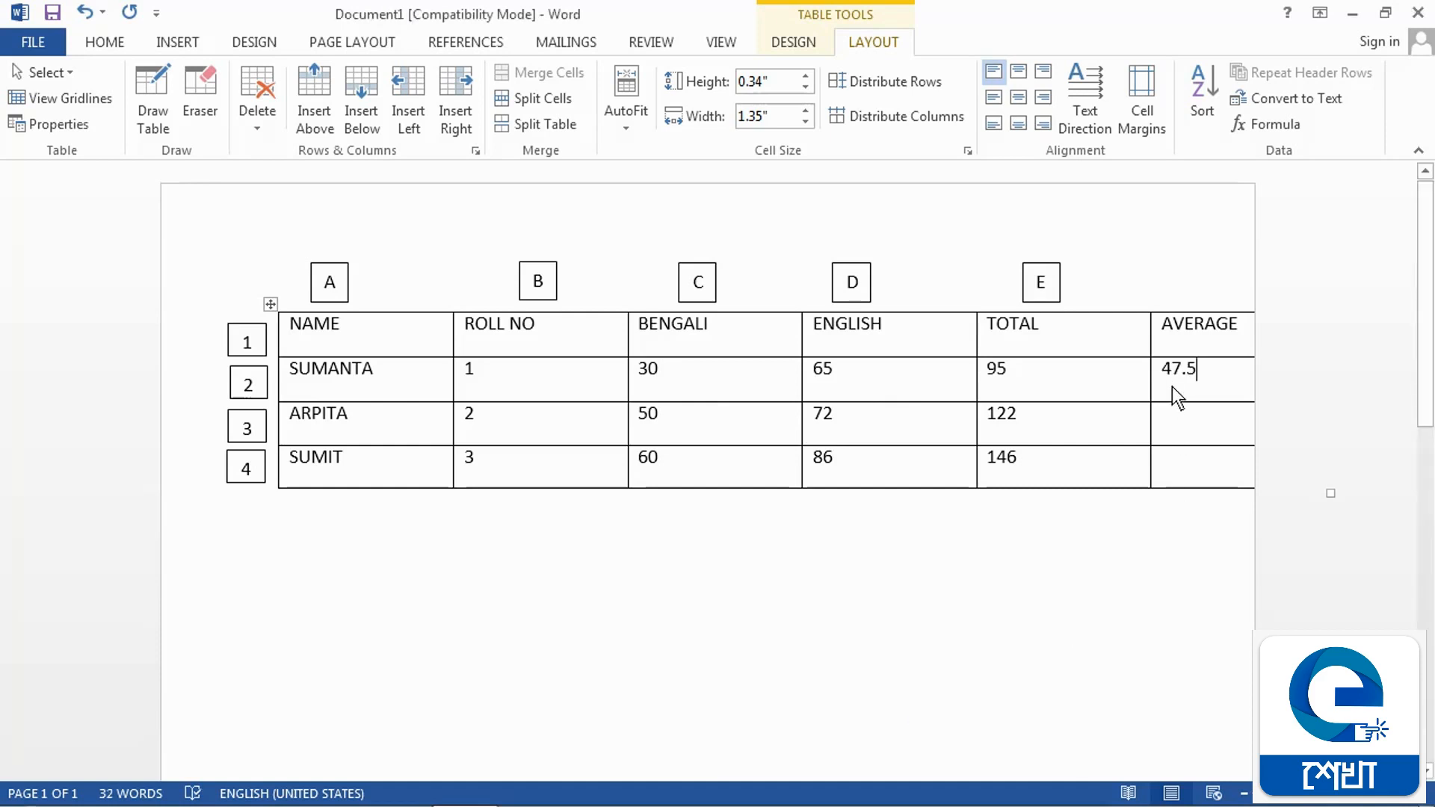
- Insert the formula =E3/2 in the second student's AVERAGE cell
{"action": "left_click", "coordinate": [1180, 423]}
{"action": "left_click", "coordinate": [1270, 125]}
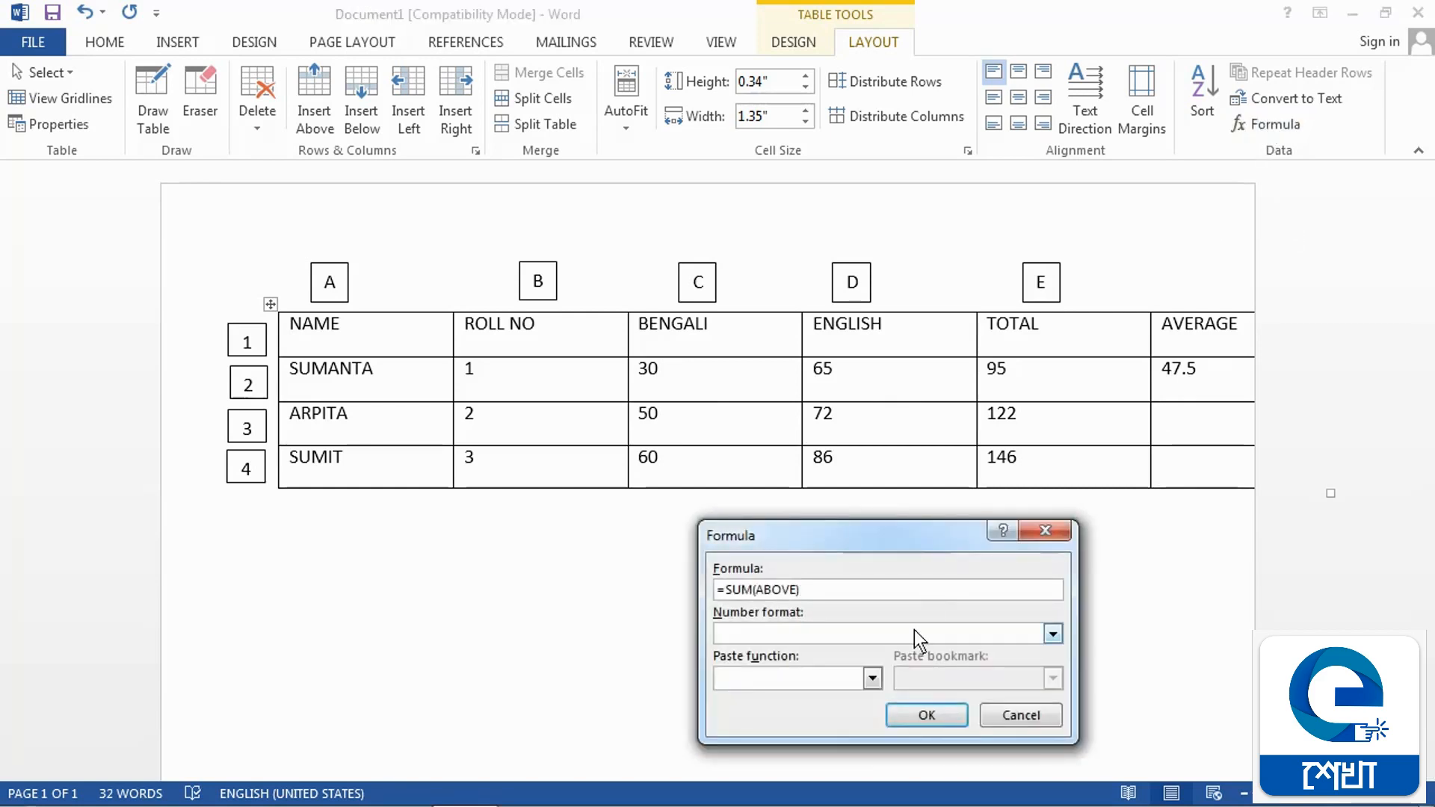
{"action": "key", "text": "BackSpace"}
{"action": "key", "text": "BackSpace"}
{"action": "key", "text": "BackSpace"}
{"action": "key", "text": "BackSpace"}
{"action": "key", "text": "BackSpace"}
{"action": "key", "text": "BackSpace"}
{"action": "key", "text": "BackSpace"}
{"action": "key", "text": "BackSpace"}
{"action": "key", "text": "BackSpace"}
{"action": "key", "text": "BackSpace"}
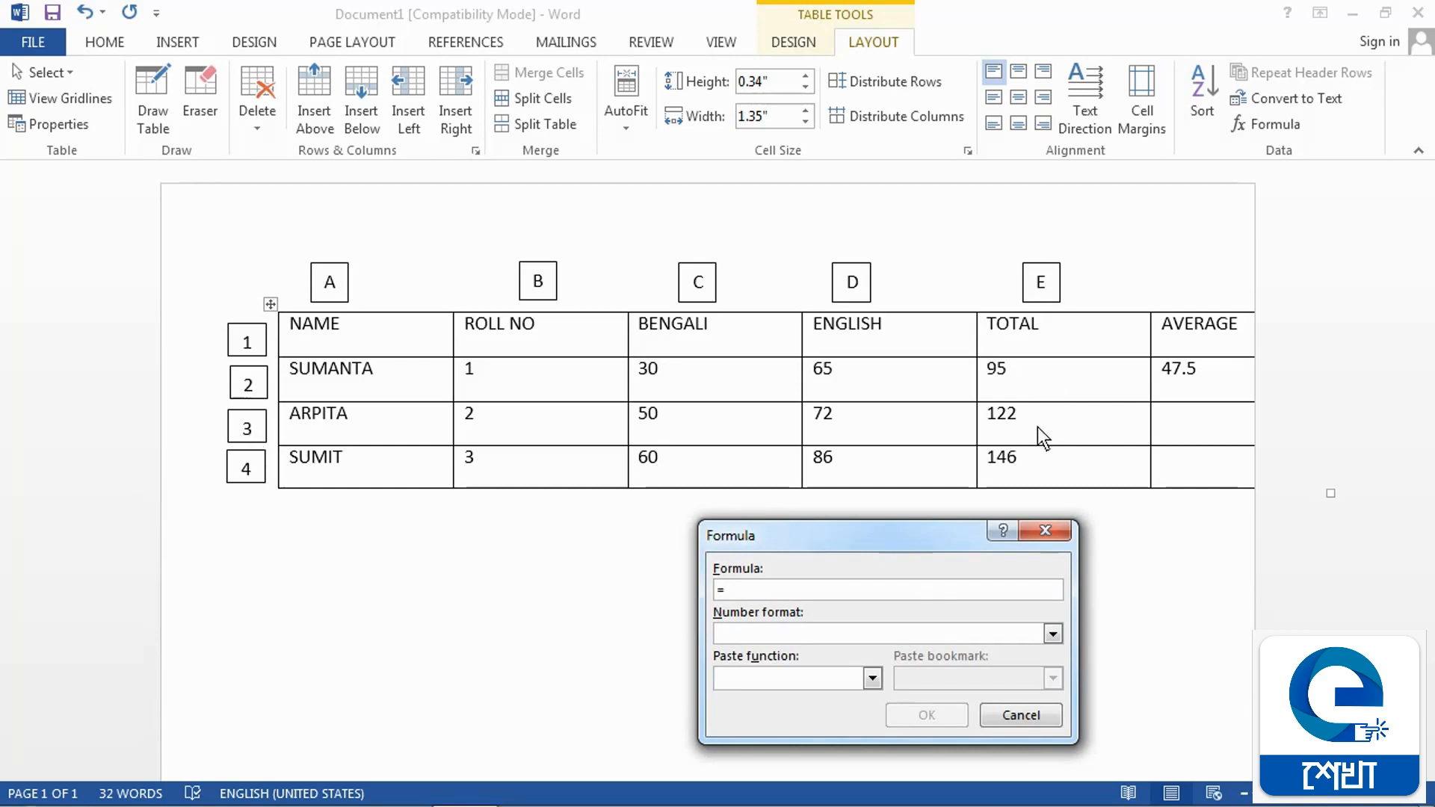
{"action": "type", "text": "E3/"}
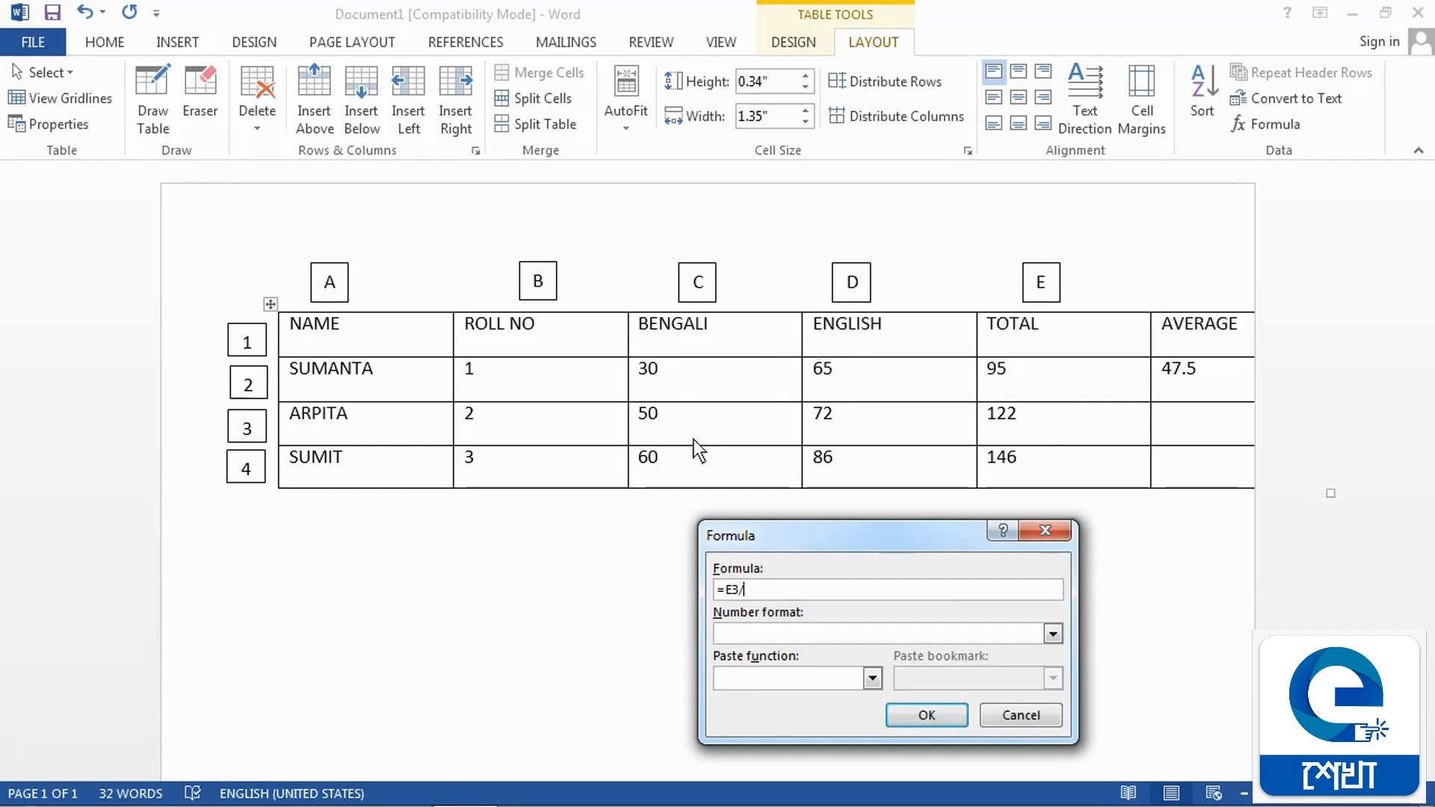
{"action": "type", "text": "2"}
{"action": "left_click", "coordinate": [925, 717]}
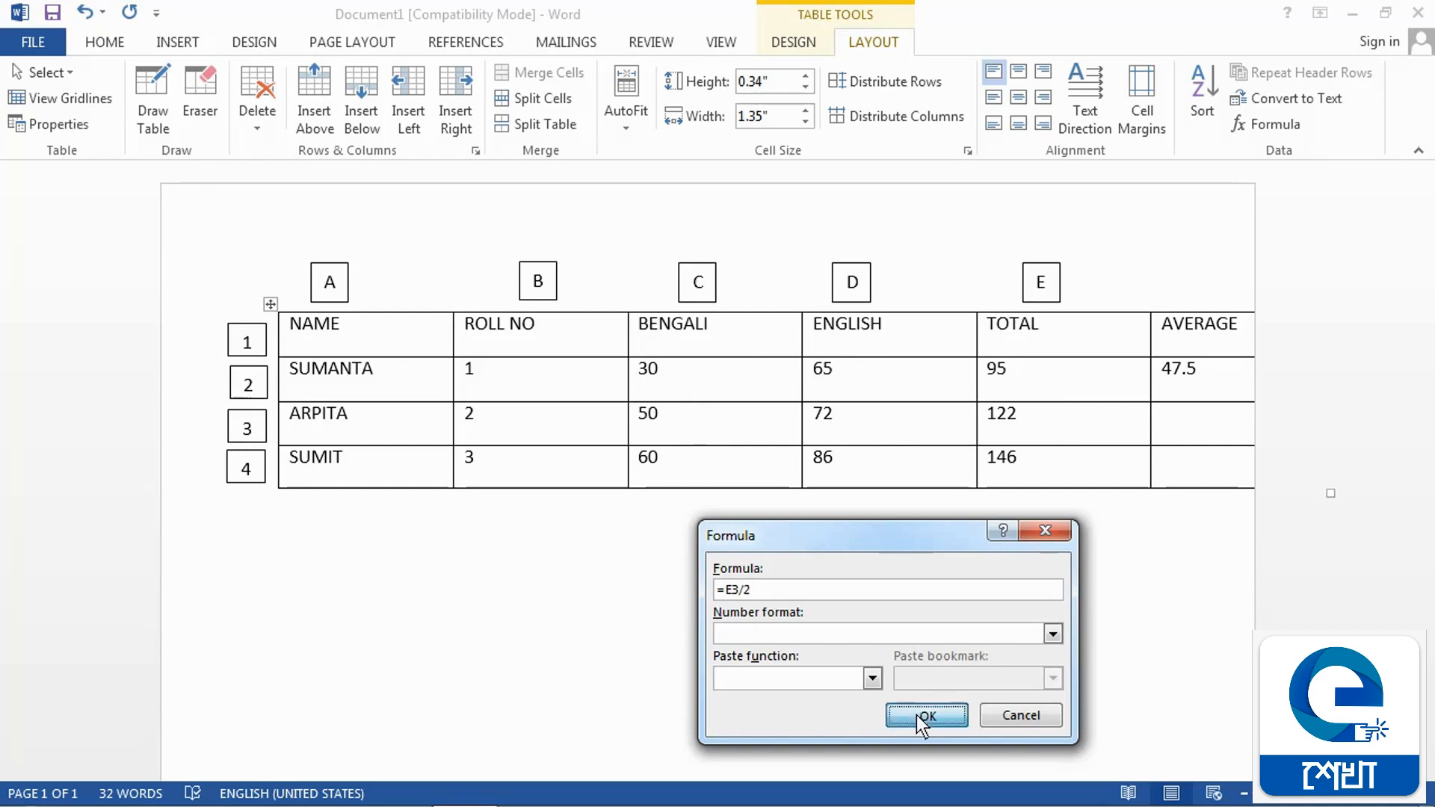
- Insert the formula =E4/2 in the third student's AVERAGE cell
{"action": "left_click", "coordinate": [1197, 470]}
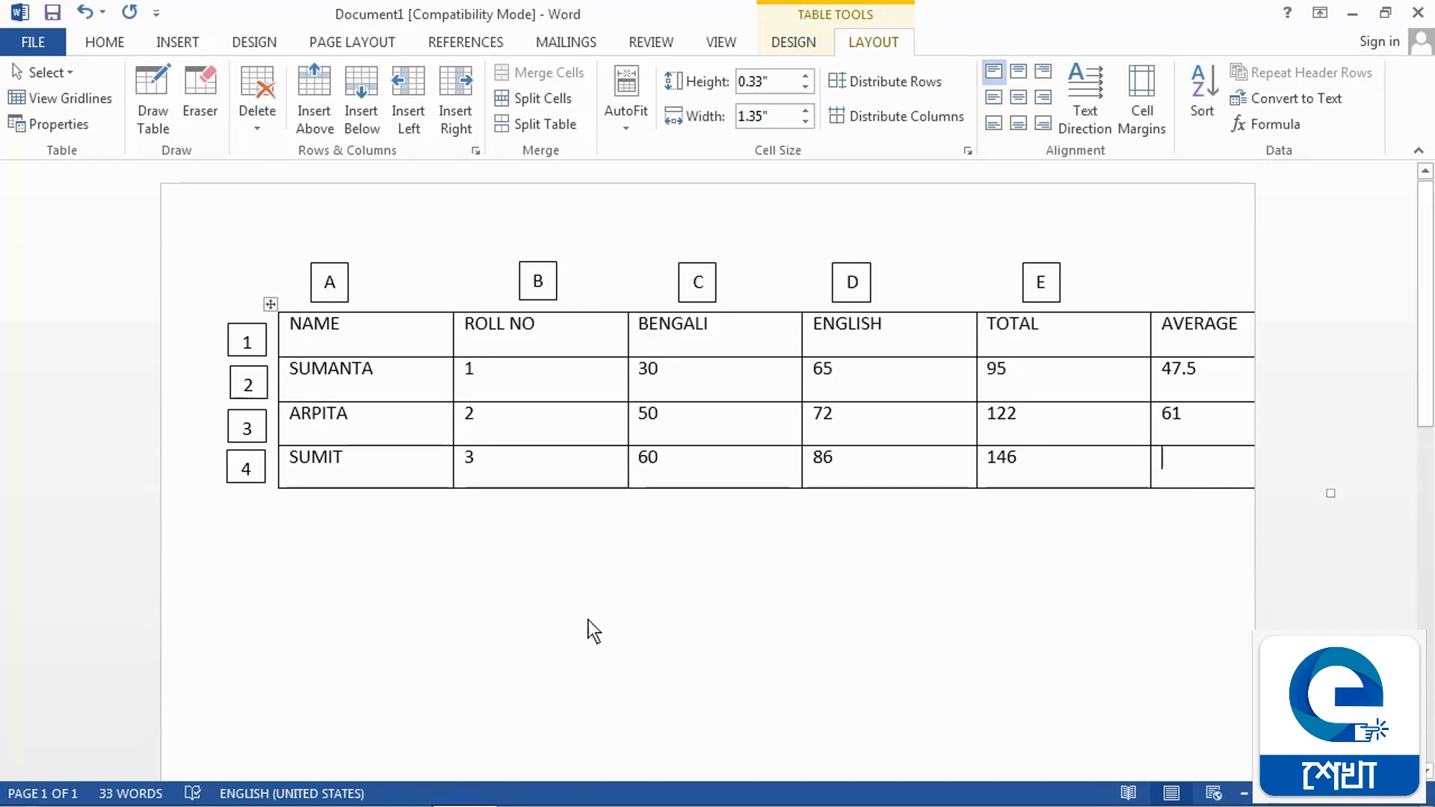
{"action": "left_click", "coordinate": [1277, 126]}
{"action": "left_click_drag", "start_coordinate": [847, 533], "coordinate": [797, 517]}
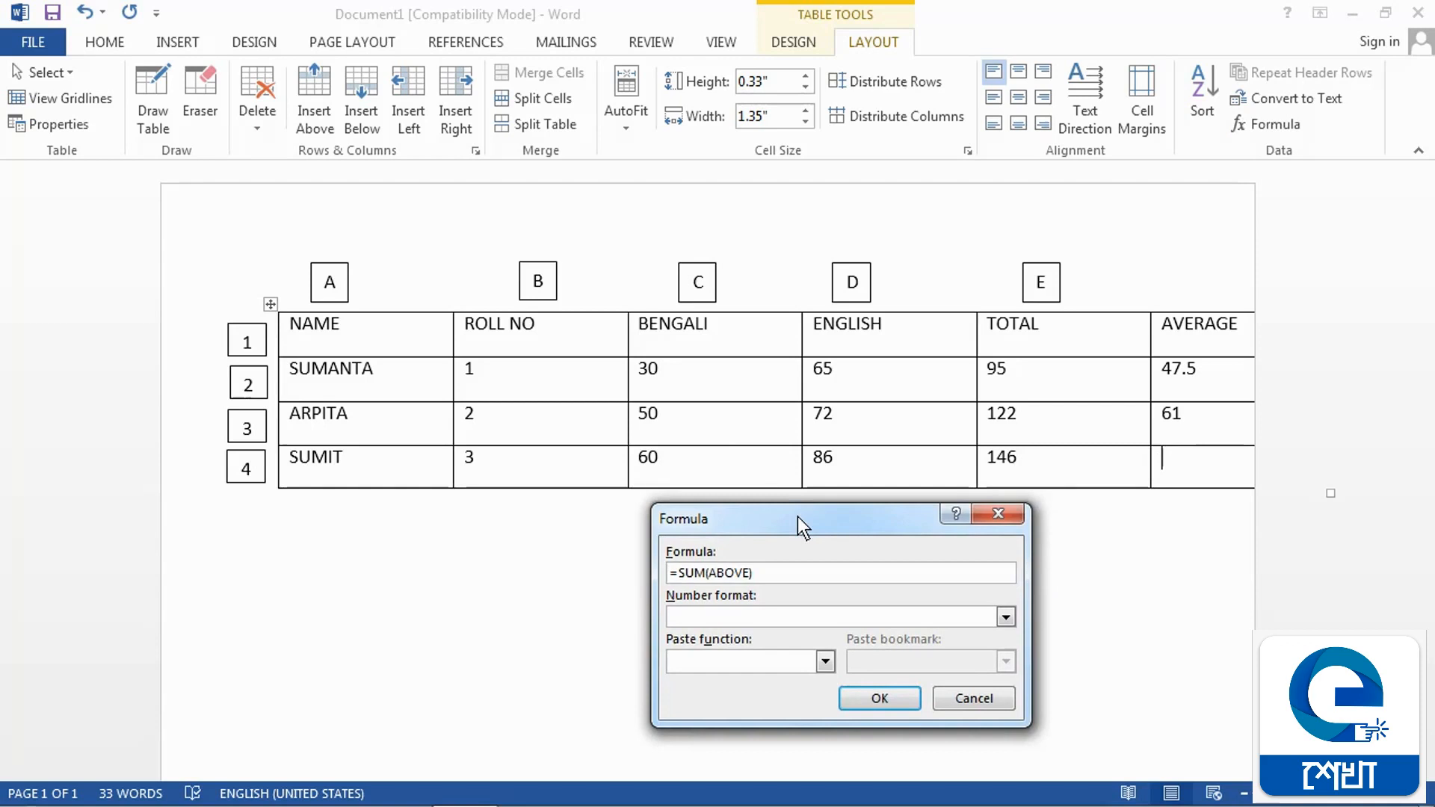
{"action": "key", "text": "BackSpace"}
{"action": "key", "text": "BackSpace"}
{"action": "key", "text": "BackSpace"}
{"action": "key", "text": "BackSpace"}
{"action": "key", "text": "BackSpace"}
{"action": "key", "text": "BackSpace"}
{"action": "key", "text": "BackSpace"}
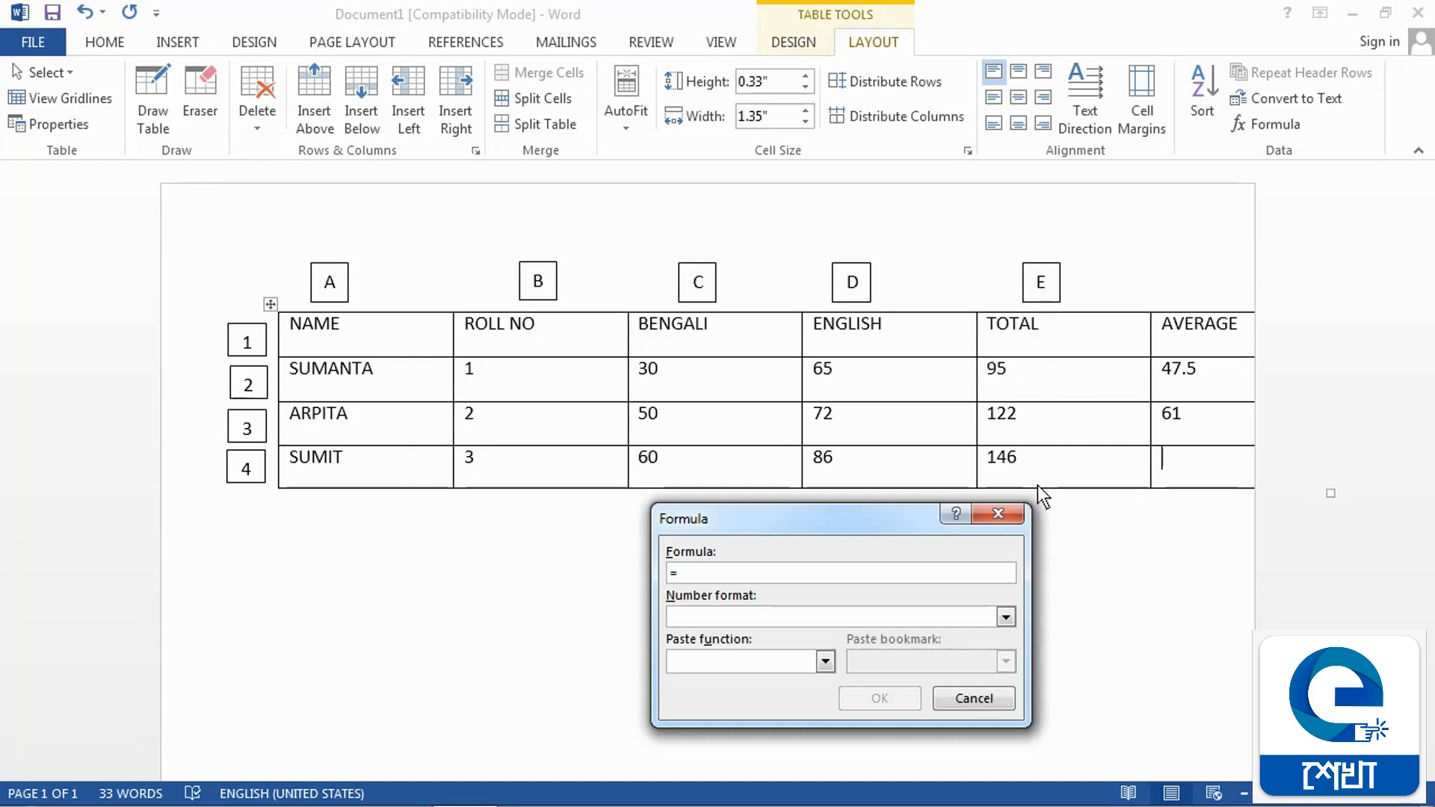
{"action": "type", "text": "E4"}
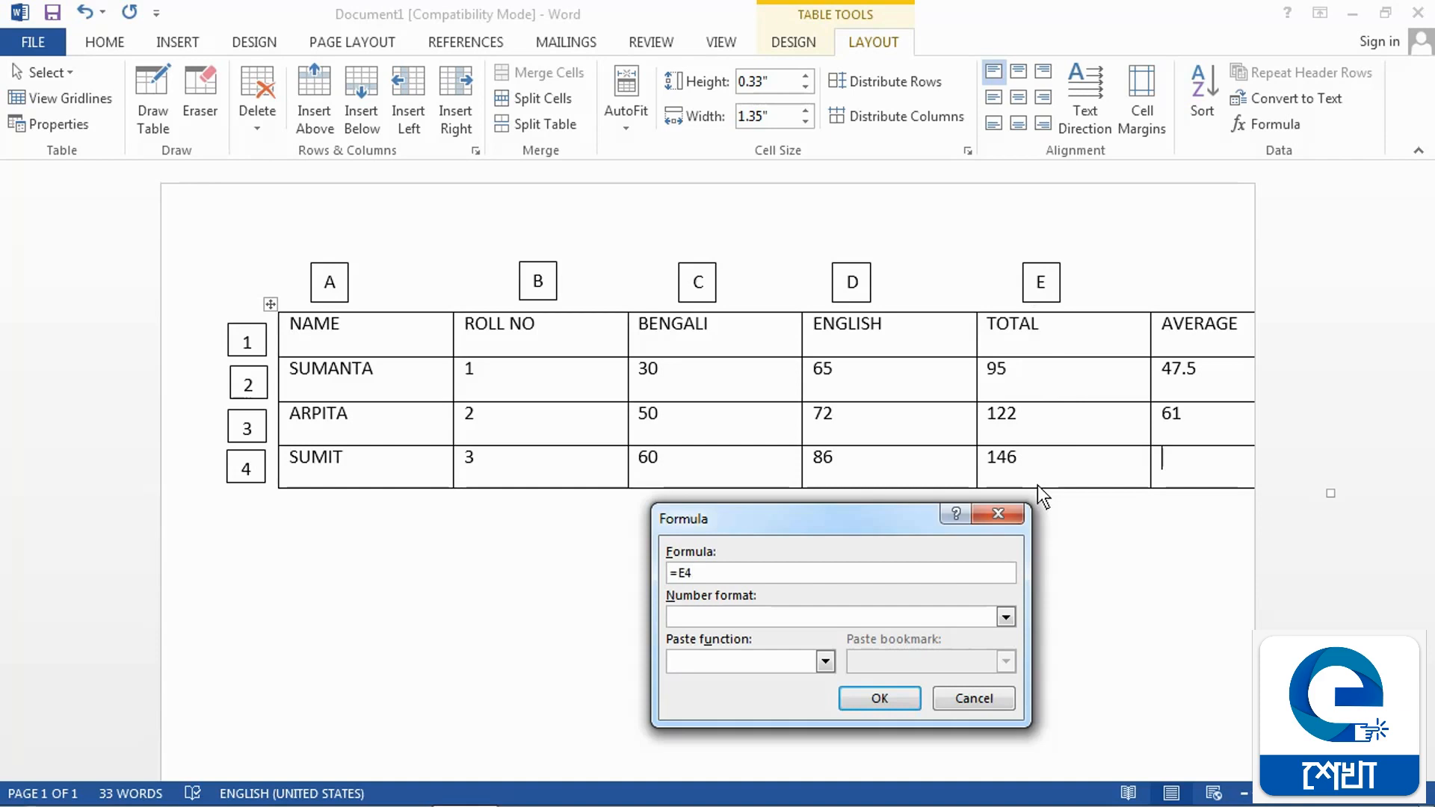
{"action": "type", "text": "/2"}
{"action": "left_click", "coordinate": [870, 698]}
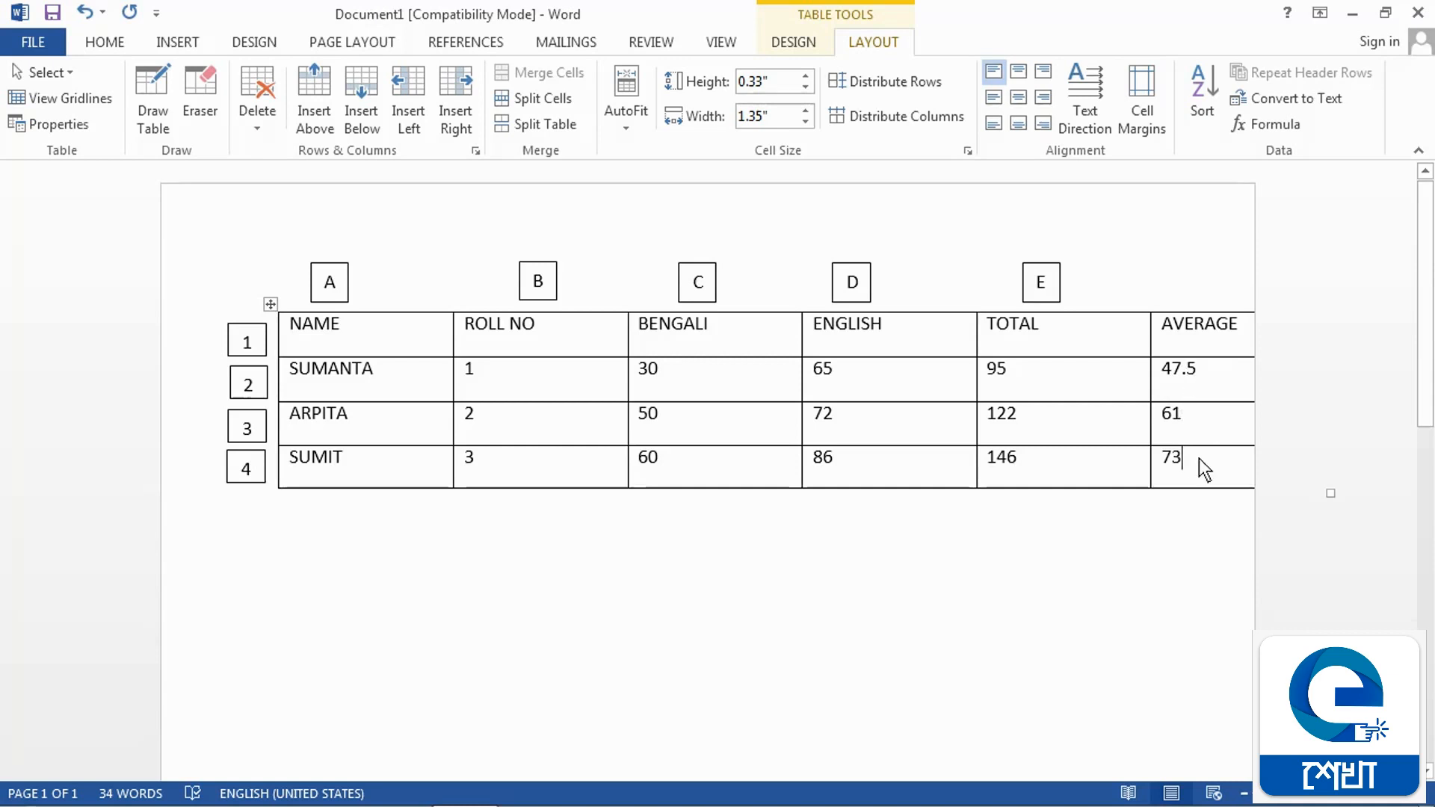
{"action": "left_click", "coordinate": [1192, 411]}
{"action": "left_click", "coordinate": [1206, 376]}
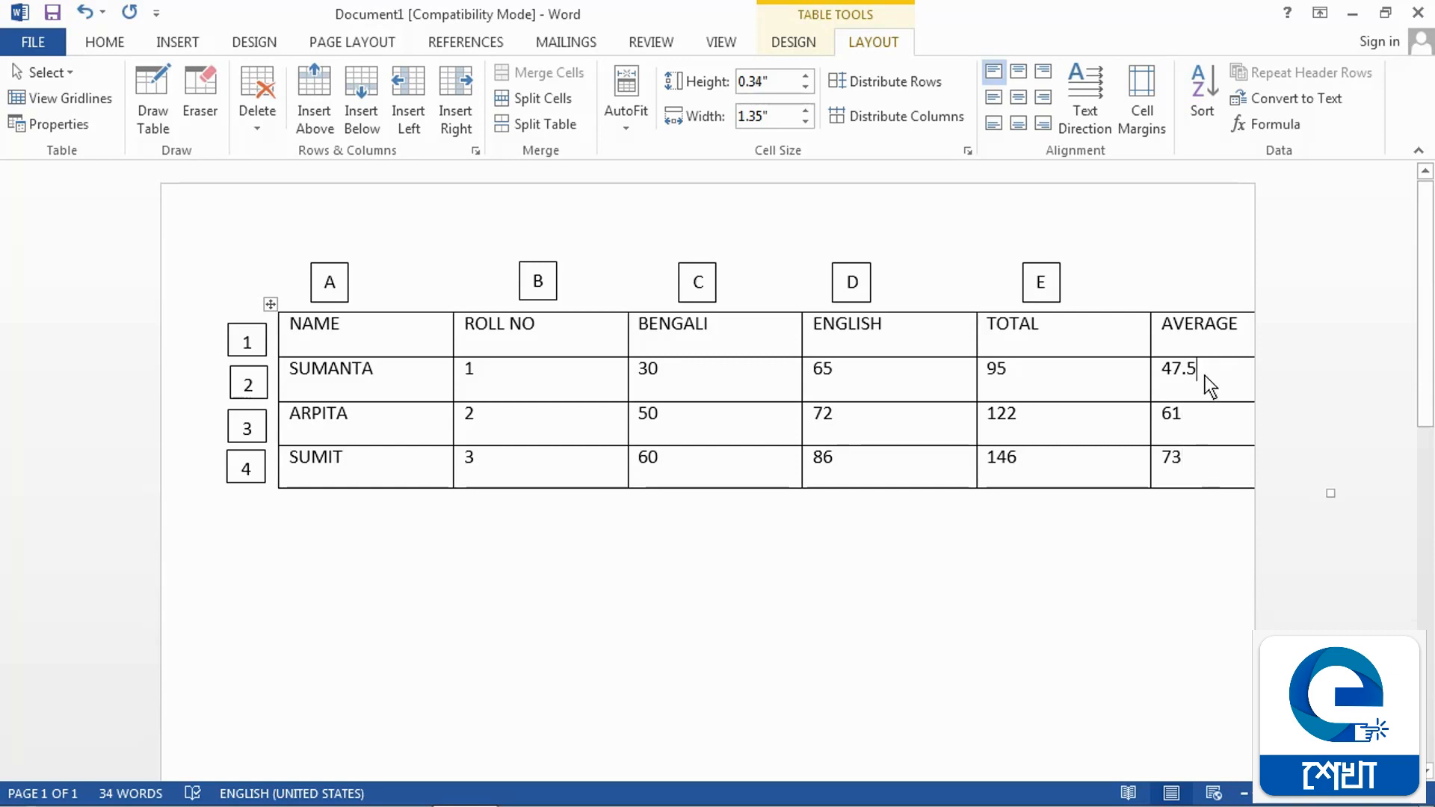
{"action": "left_click", "coordinate": [1192, 429]}
{"action": "left_click", "coordinate": [1185, 457]}
- Apply the 0.00 number format to the formula in the first student's AVERAGE cell
{"action": "left_click", "coordinate": [1204, 368]}
{"action": "left_click", "coordinate": [1264, 130]}
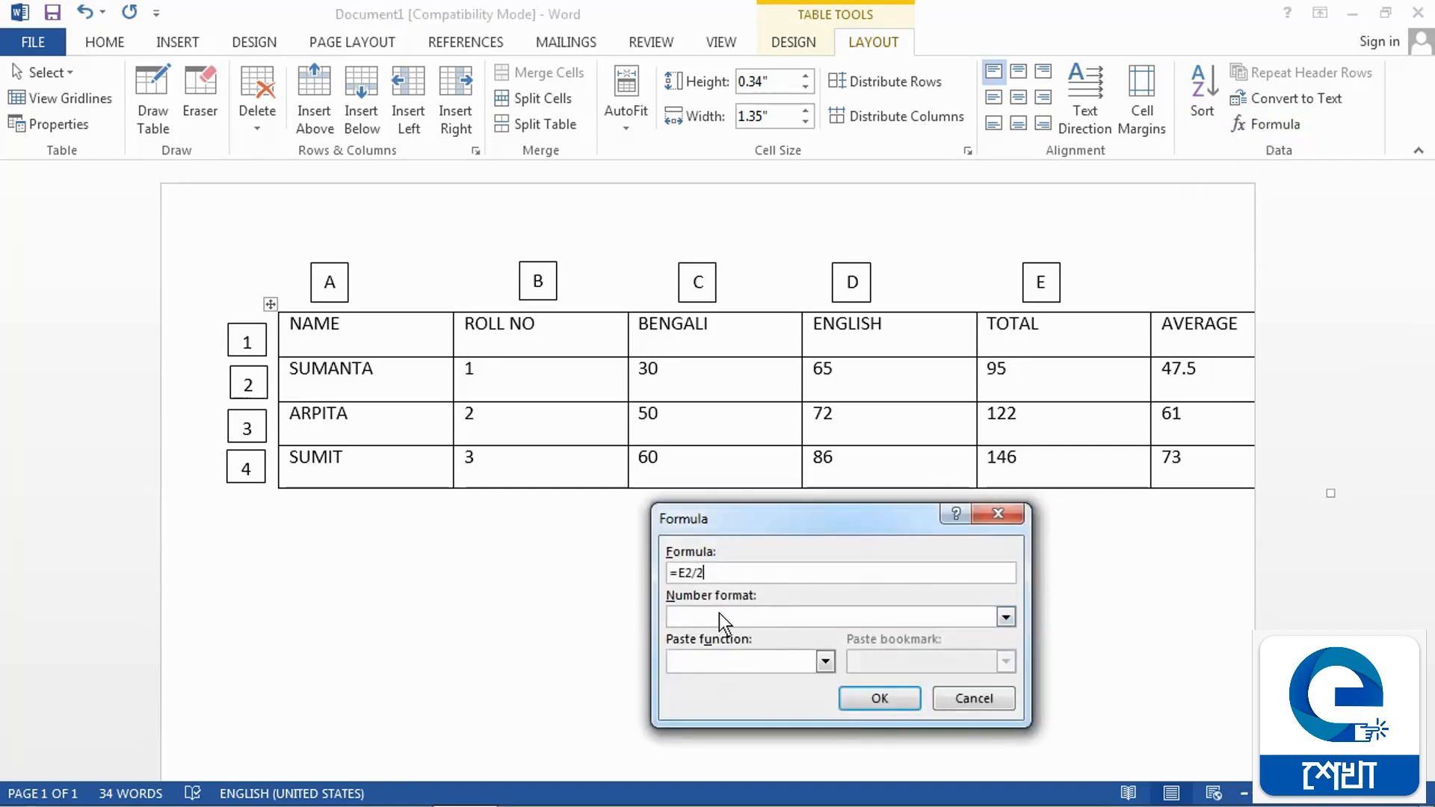
{"action": "left_click", "coordinate": [1006, 617]}
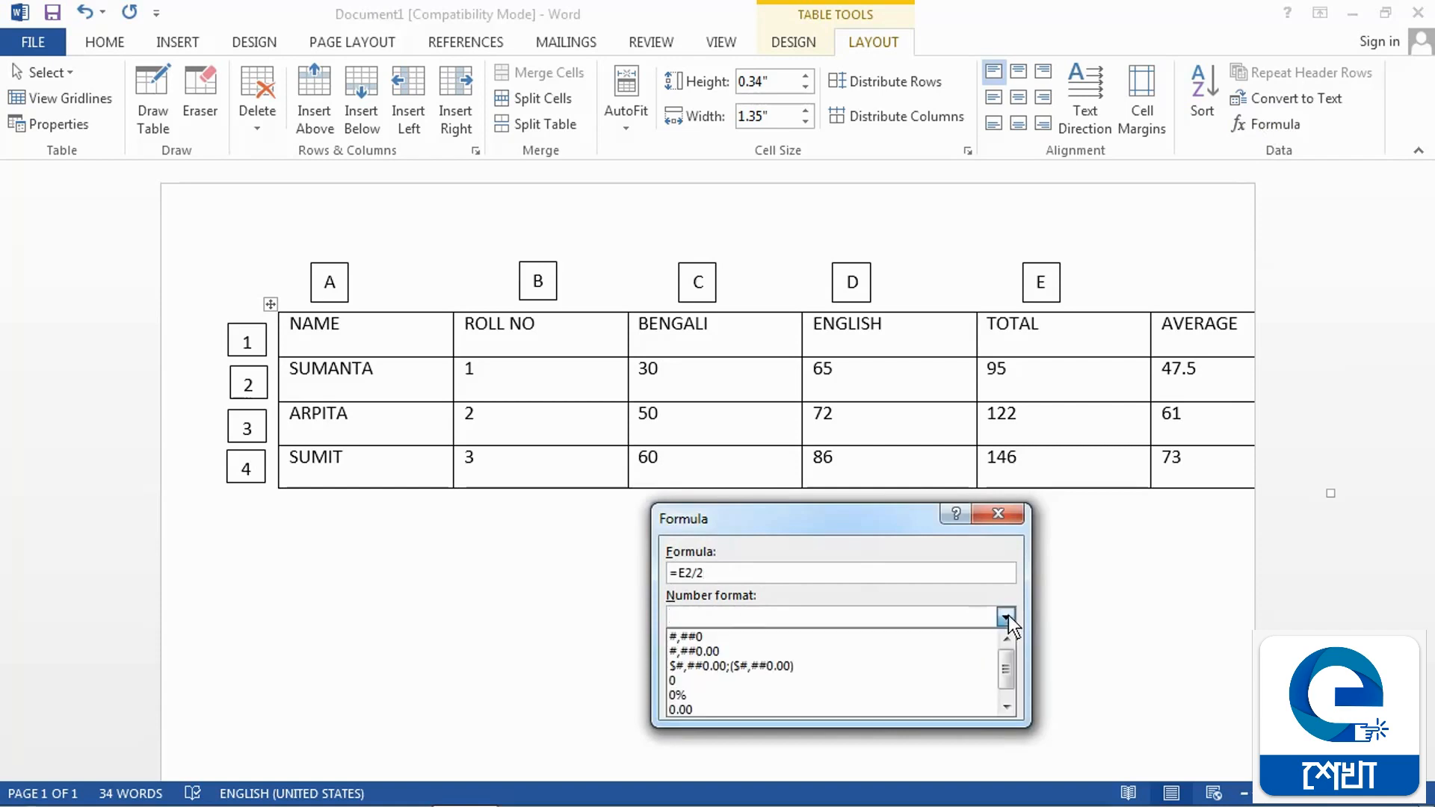
{"action": "left_click_drag", "start_coordinate": [1014, 665], "coordinate": [1012, 675]}
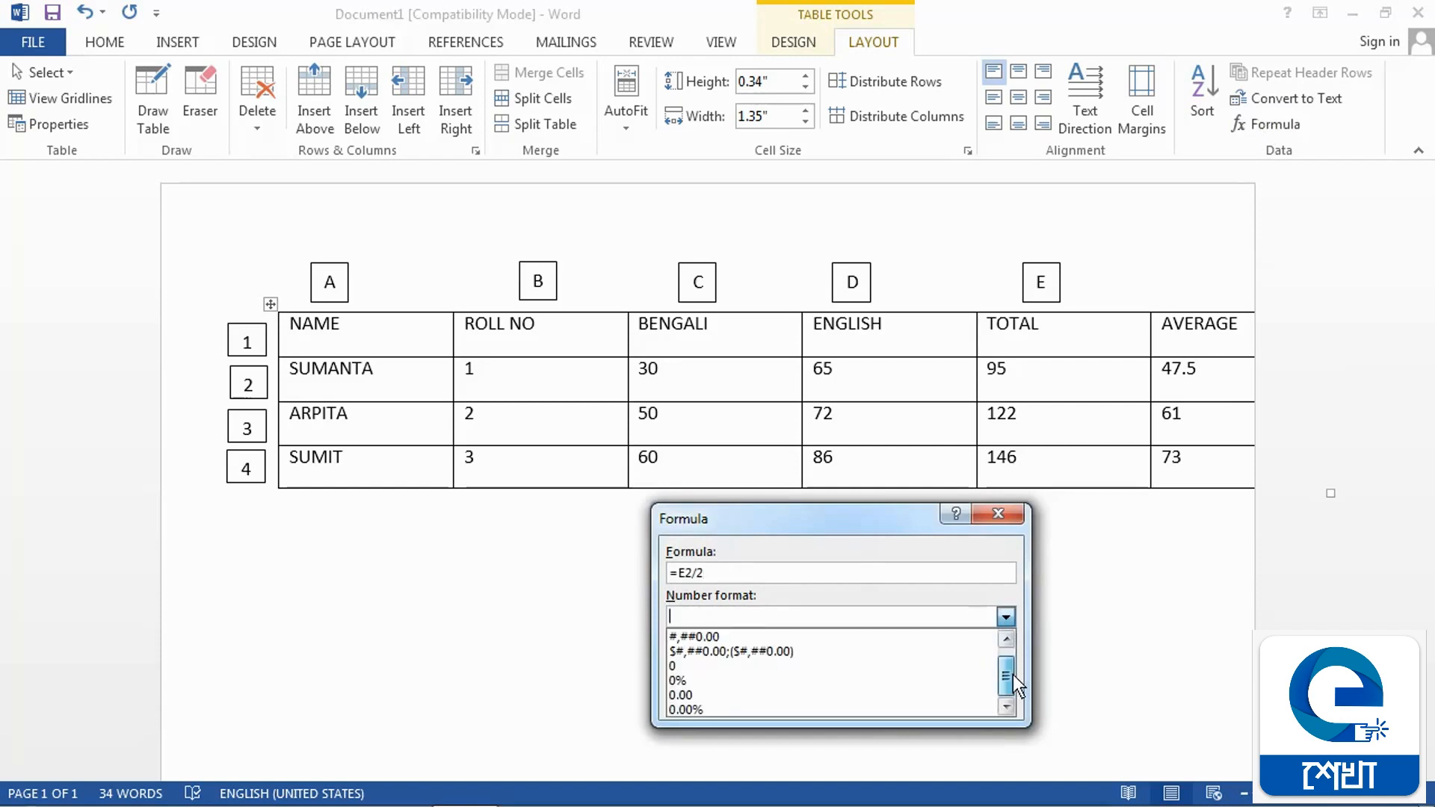
{"action": "left_click", "coordinate": [681, 694]}
{"action": "left_click", "coordinate": [909, 699]}
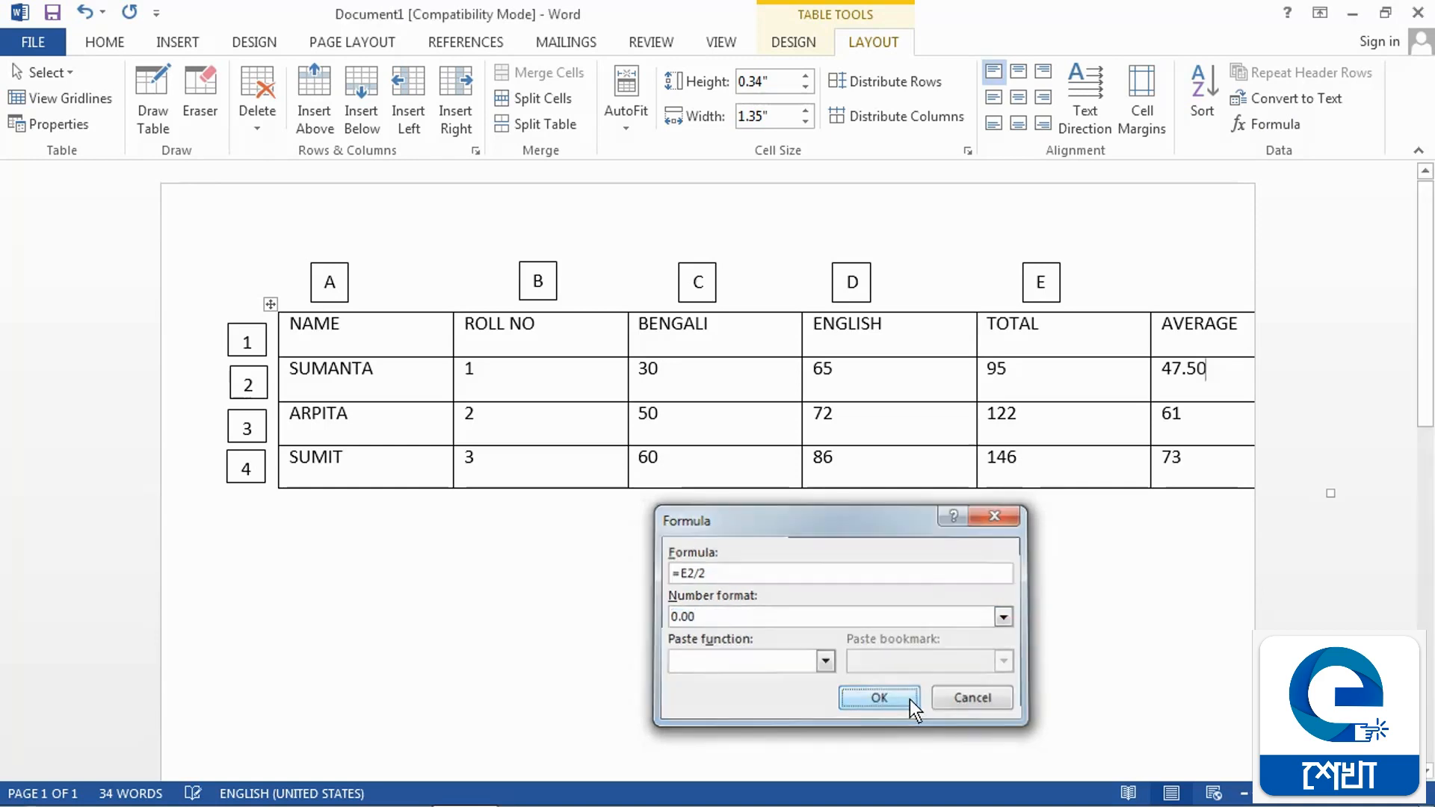
- Apply the 0.00 number format to the formula in the second student's AVERAGE cell
{"action": "left_click", "coordinate": [1206, 416]}
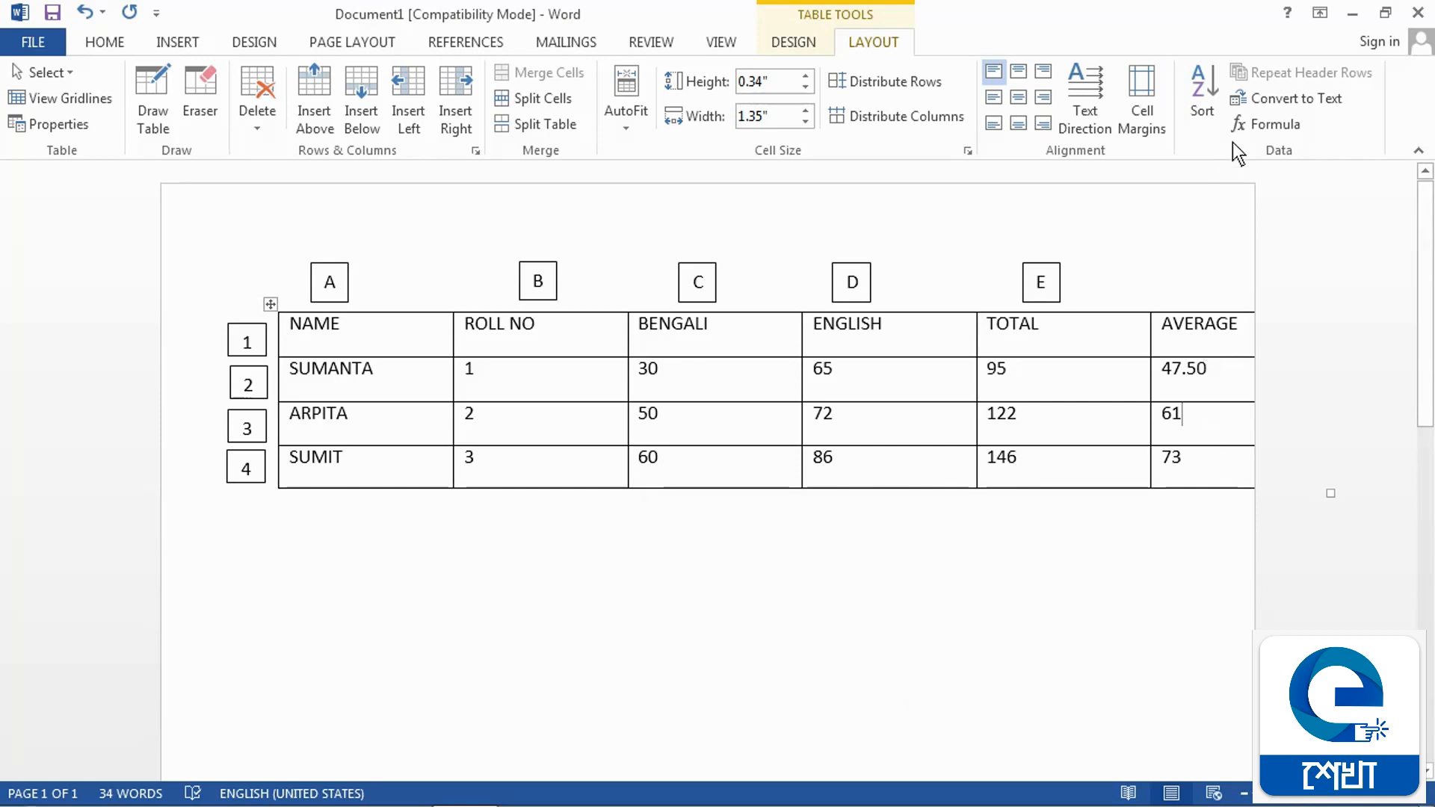
{"action": "left_click", "coordinate": [1274, 125]}
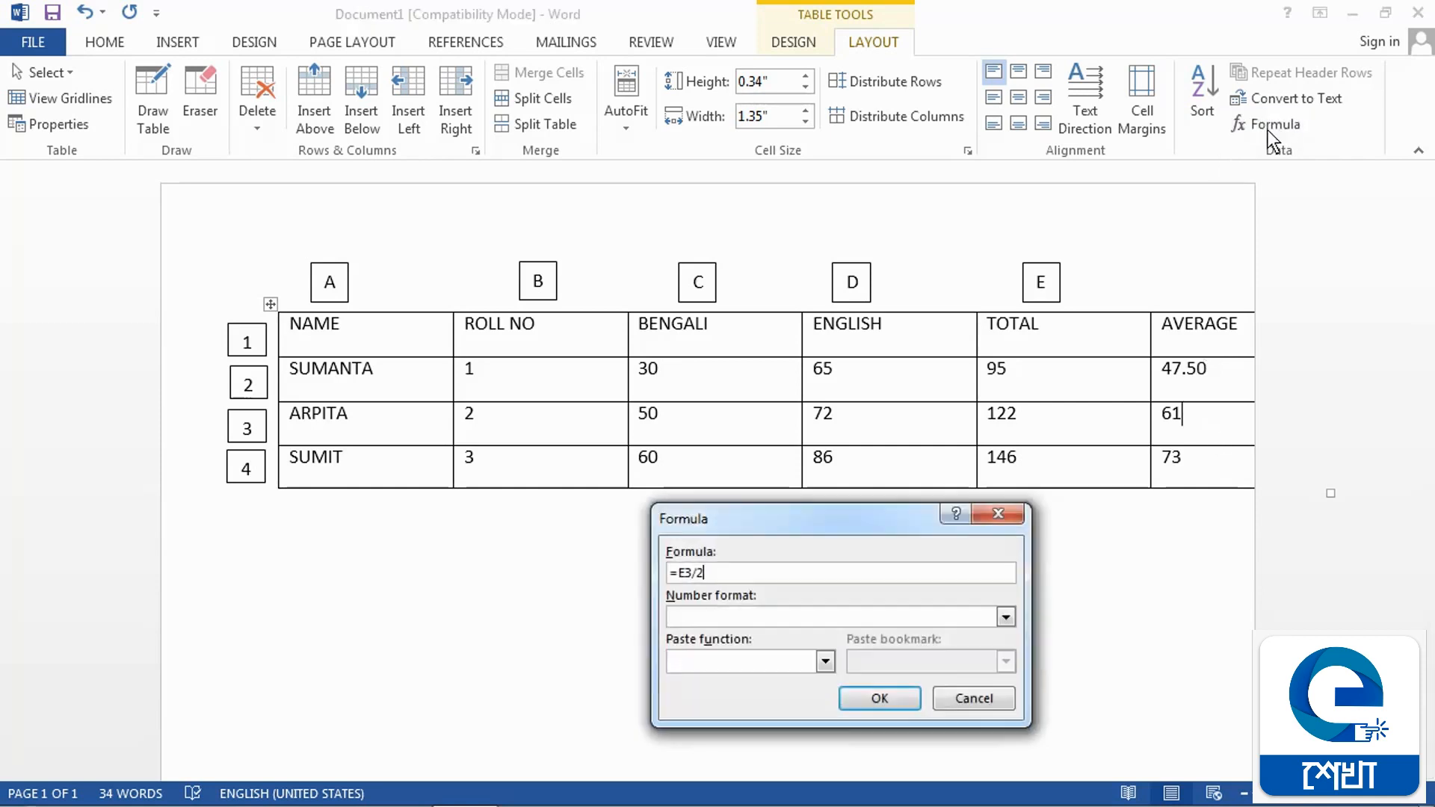
{"action": "left_click", "coordinate": [1005, 616]}
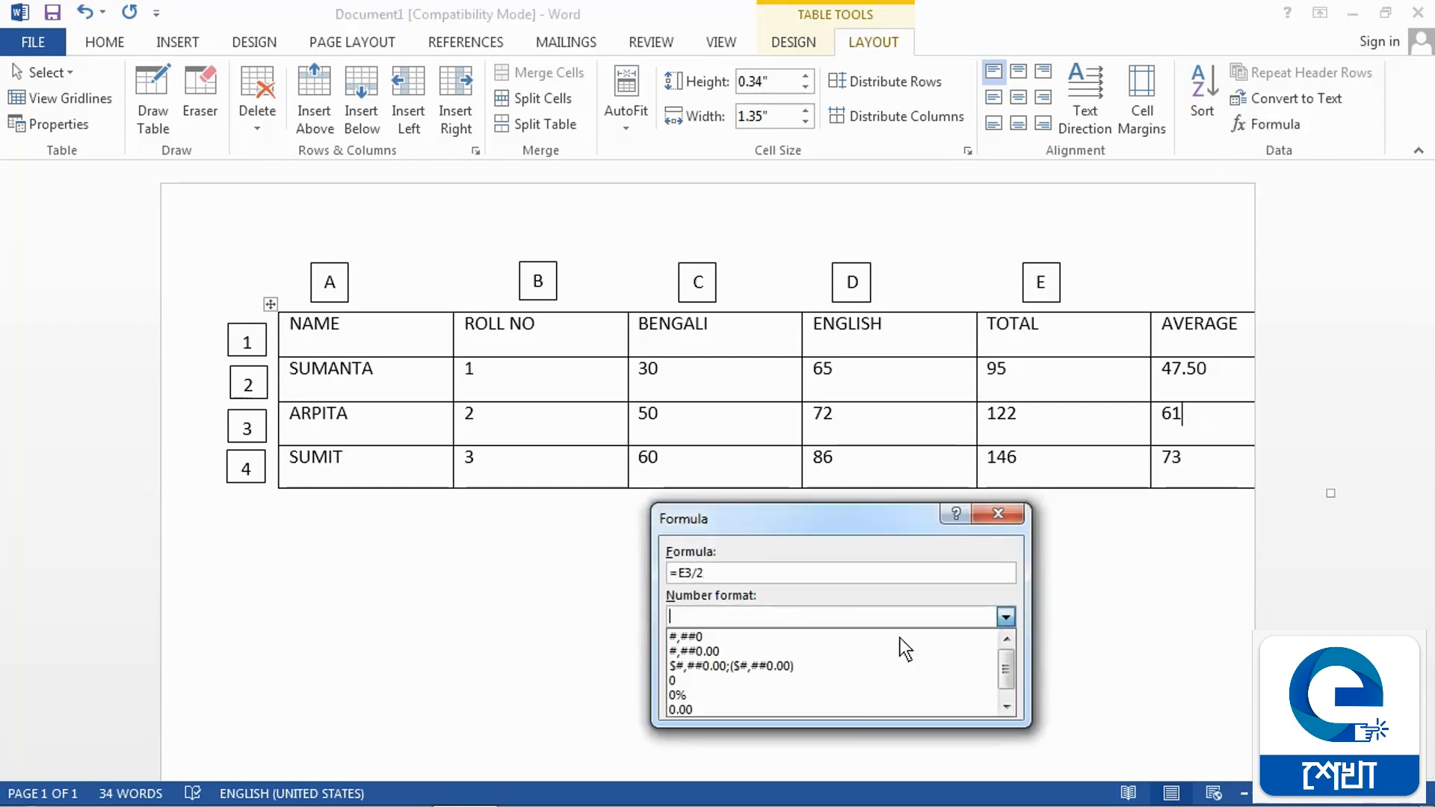
{"action": "left_click", "coordinate": [707, 707]}
{"action": "left_click", "coordinate": [873, 699]}
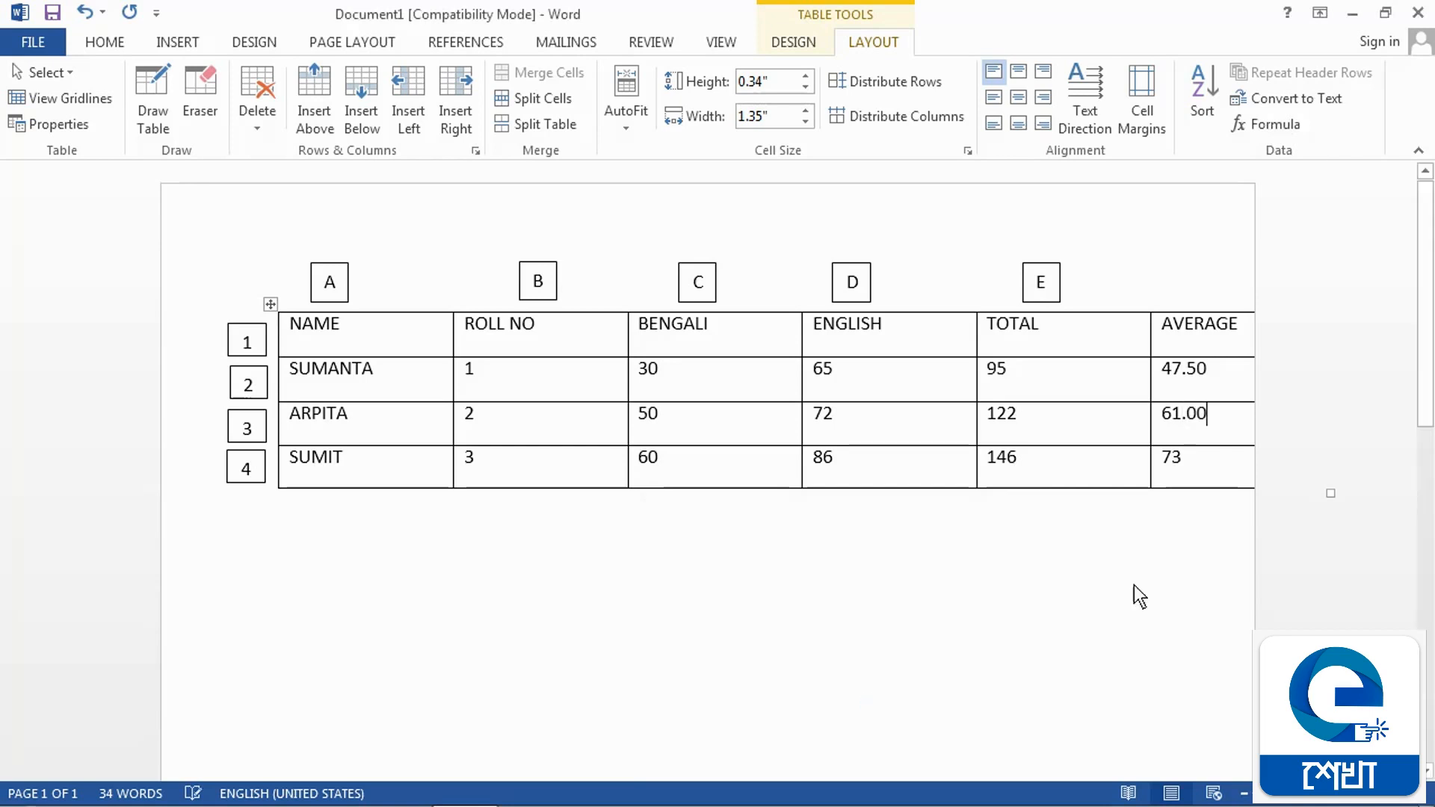
- Apply the 0.00 number format to the formula in the third student's AVERAGE cell
{"action": "left_click", "coordinate": [1189, 469]}
{"action": "left_click", "coordinate": [1279, 121]}
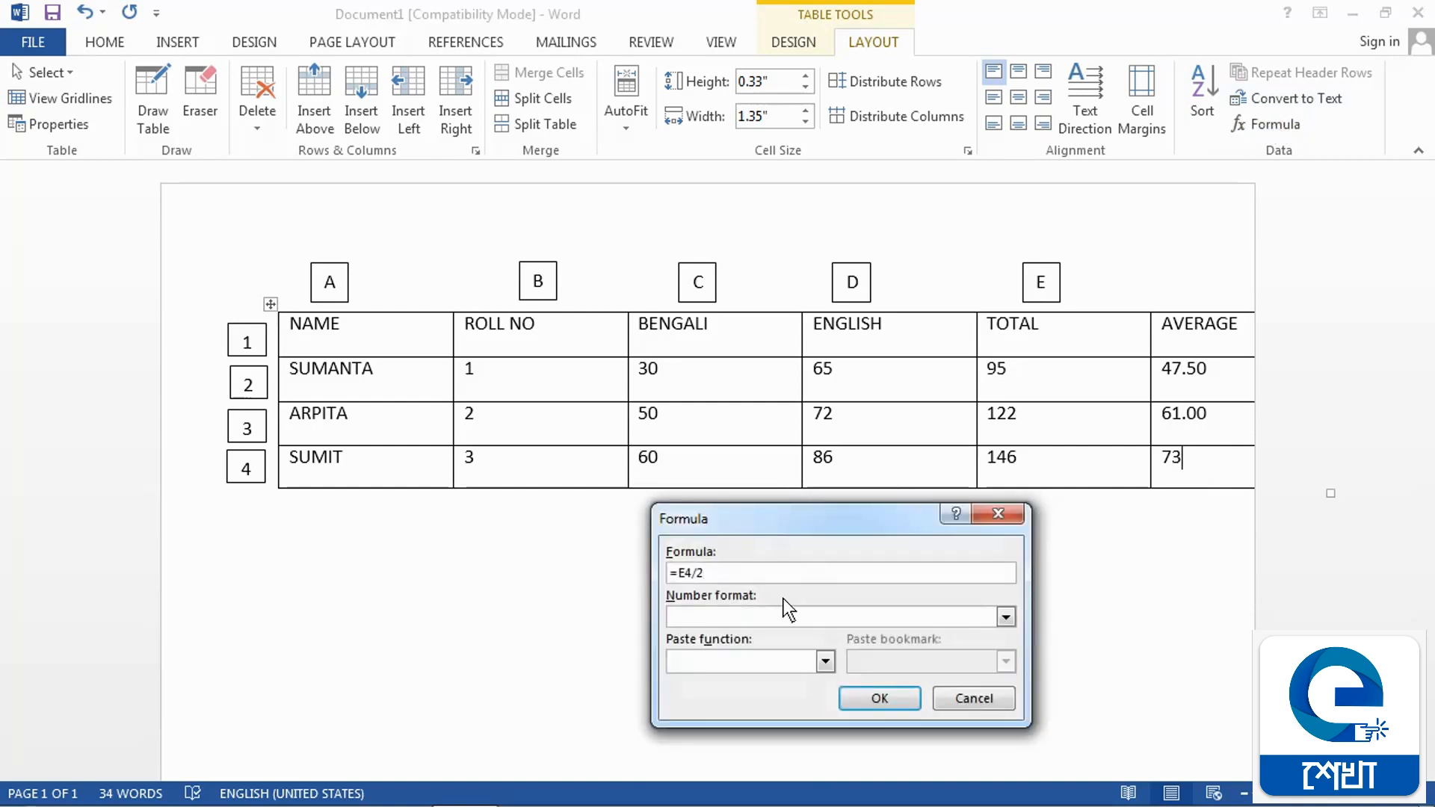
{"action": "left_click", "coordinate": [1006, 618]}
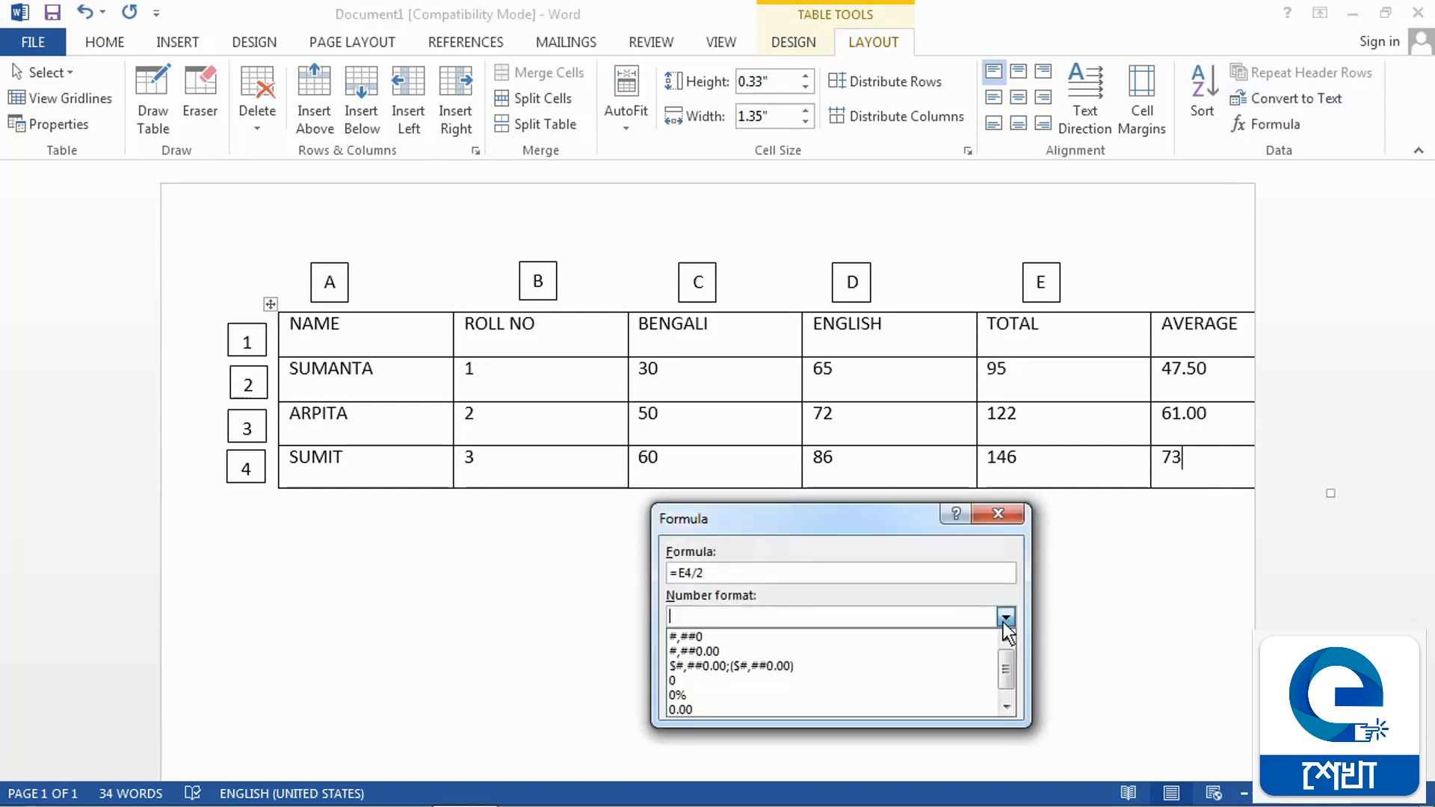
{"action": "left_click", "coordinate": [765, 705]}
{"action": "left_click", "coordinate": [851, 699]}
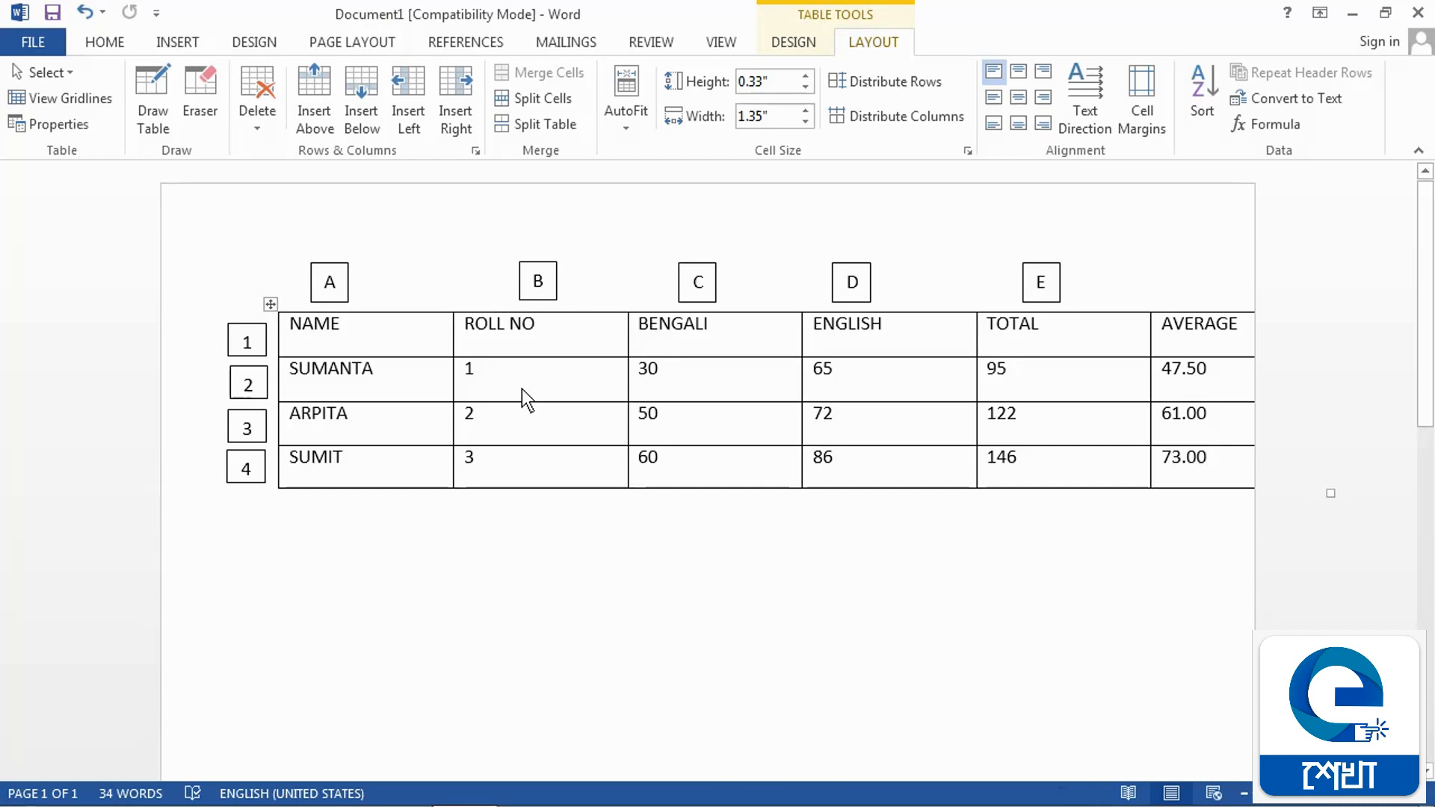
- Close the document without saving its changes
{"action": "mouse_move", "coordinate": [271, 340]}
{"action": "left_click", "coordinate": [602, 396]}
{"action": "left_click", "coordinate": [1417, 15]}
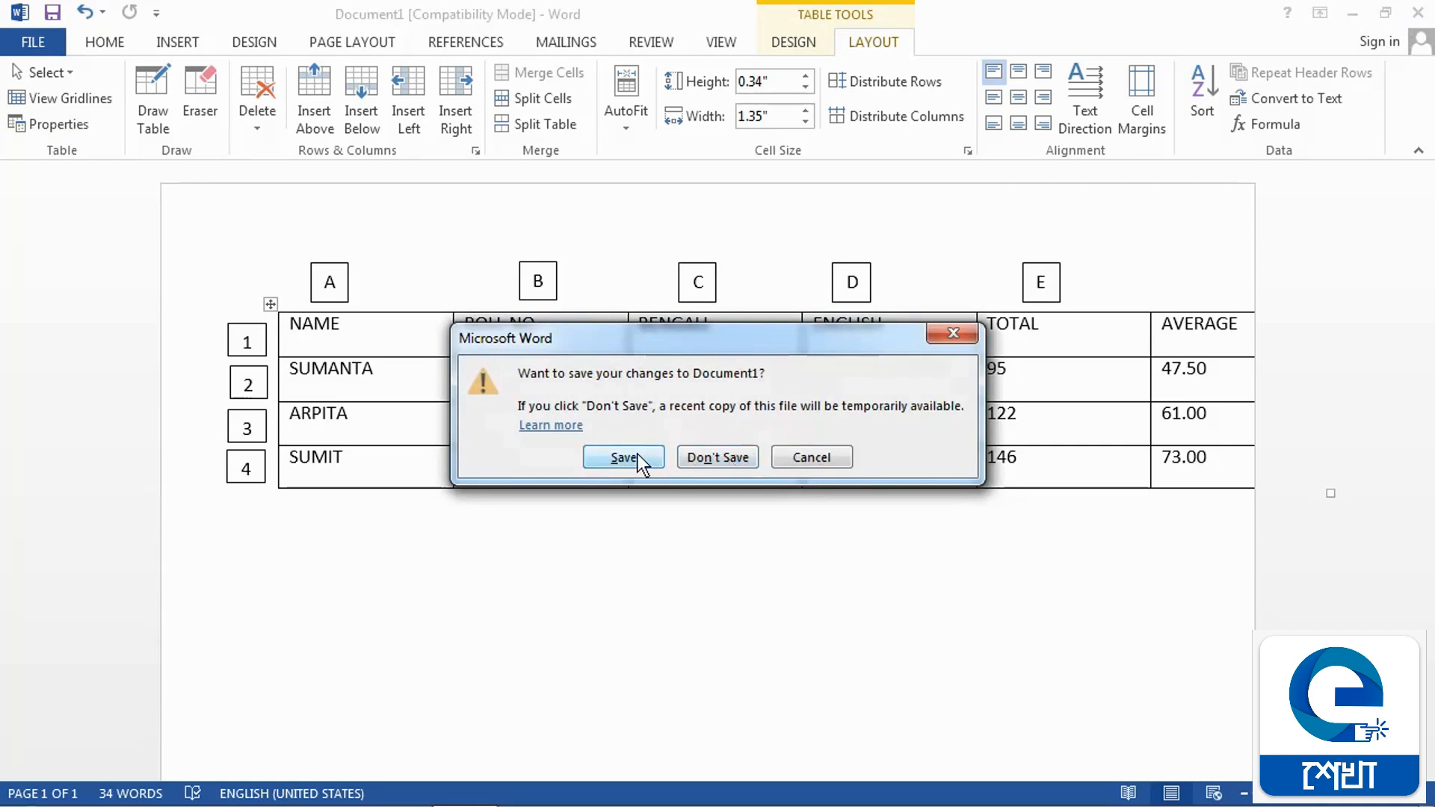
{"action": "left_click", "coordinate": [710, 462]}
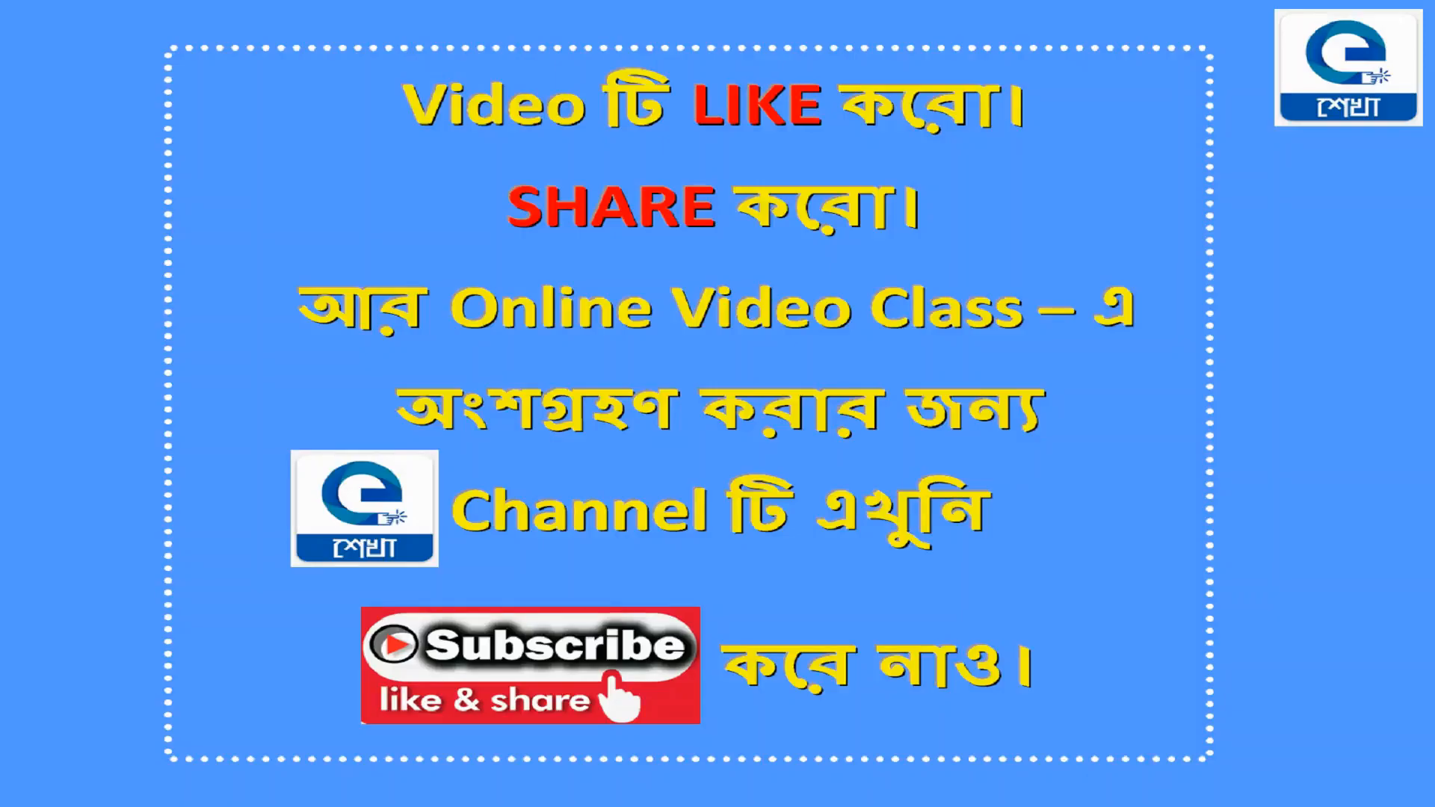